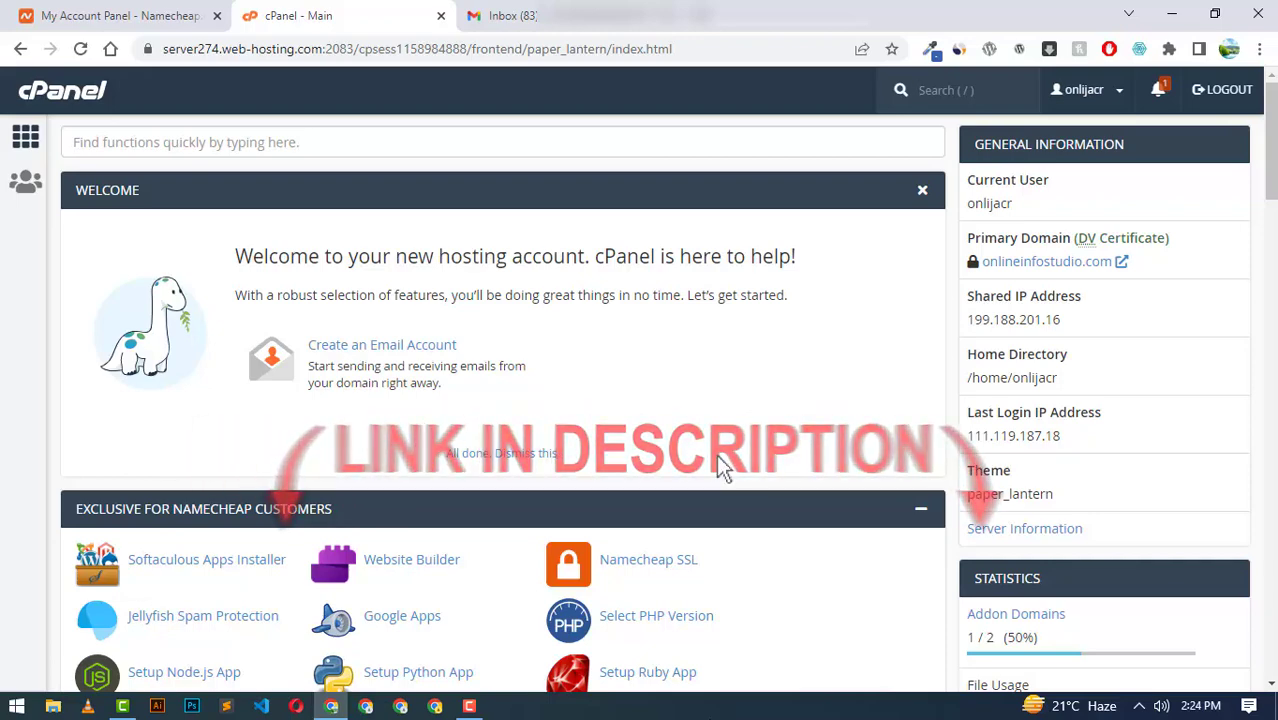
- Find and open the Email Accounts page in cPanel
key("/")
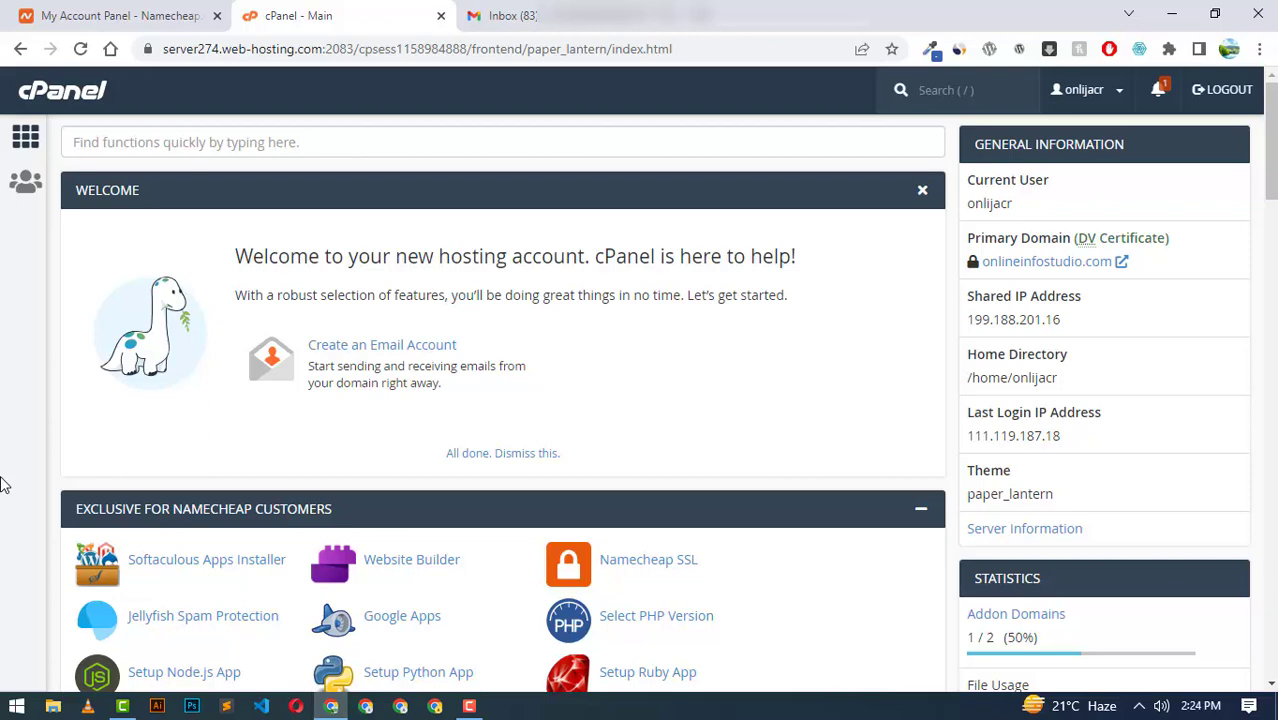
key("slash")
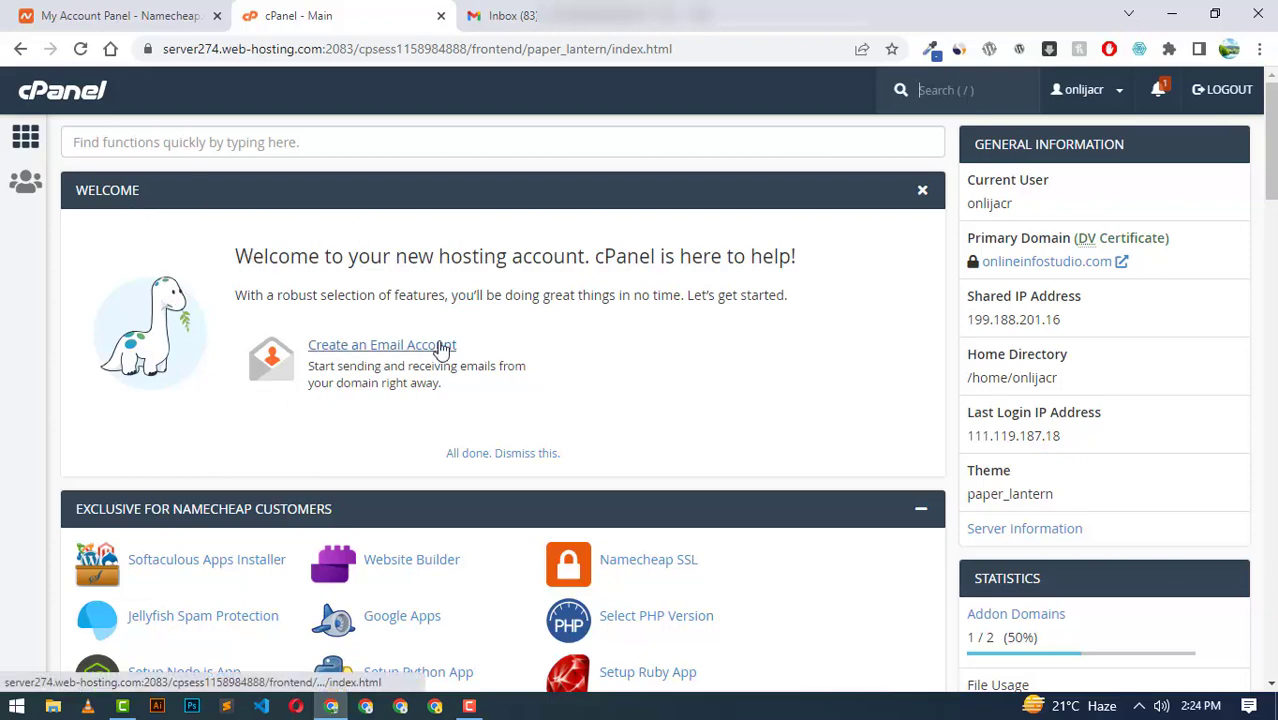
scroll(441, 348, "down", 3)
scroll(440, 346, "up", 2)
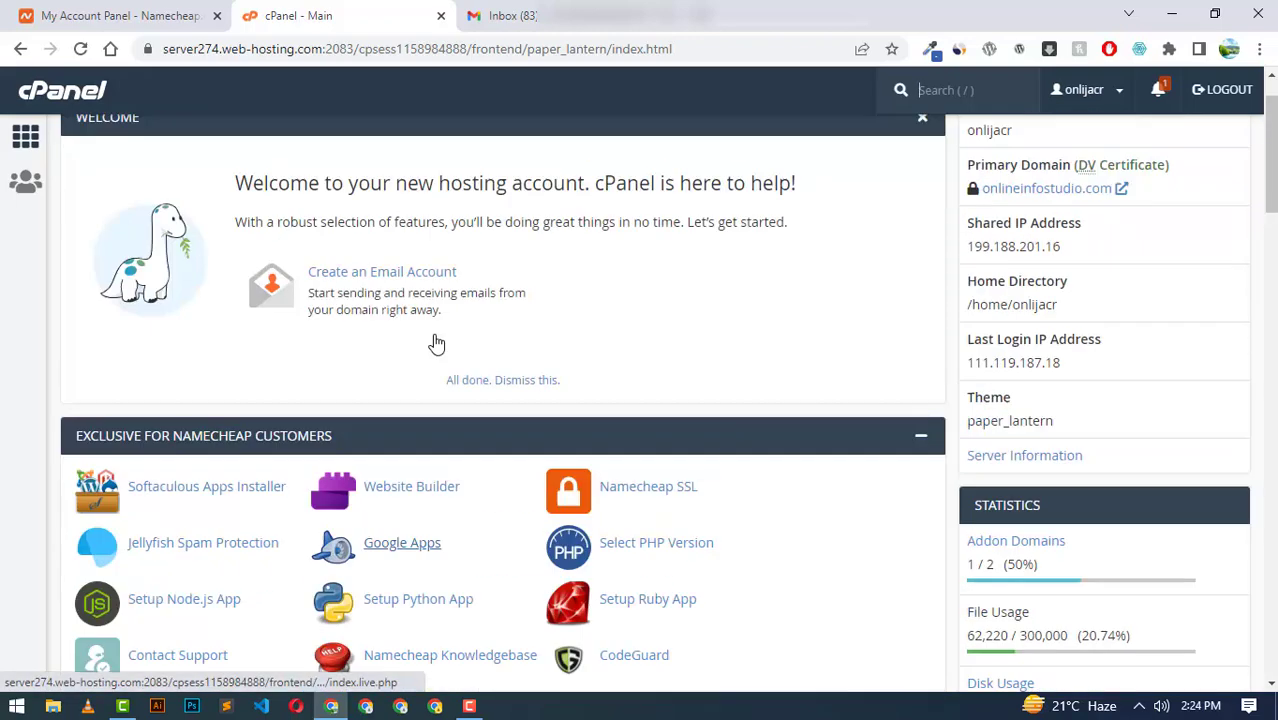
scroll(436, 343, "up", 1)
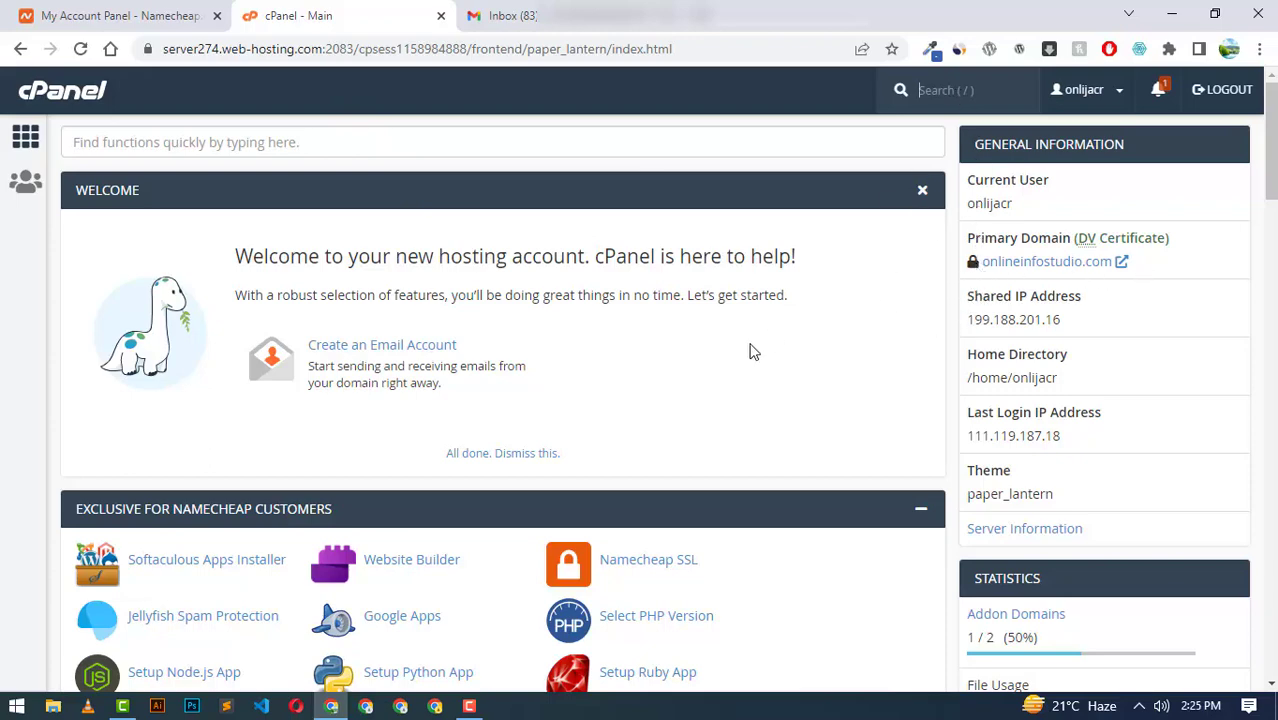
scroll(418, 386, "down", 1)
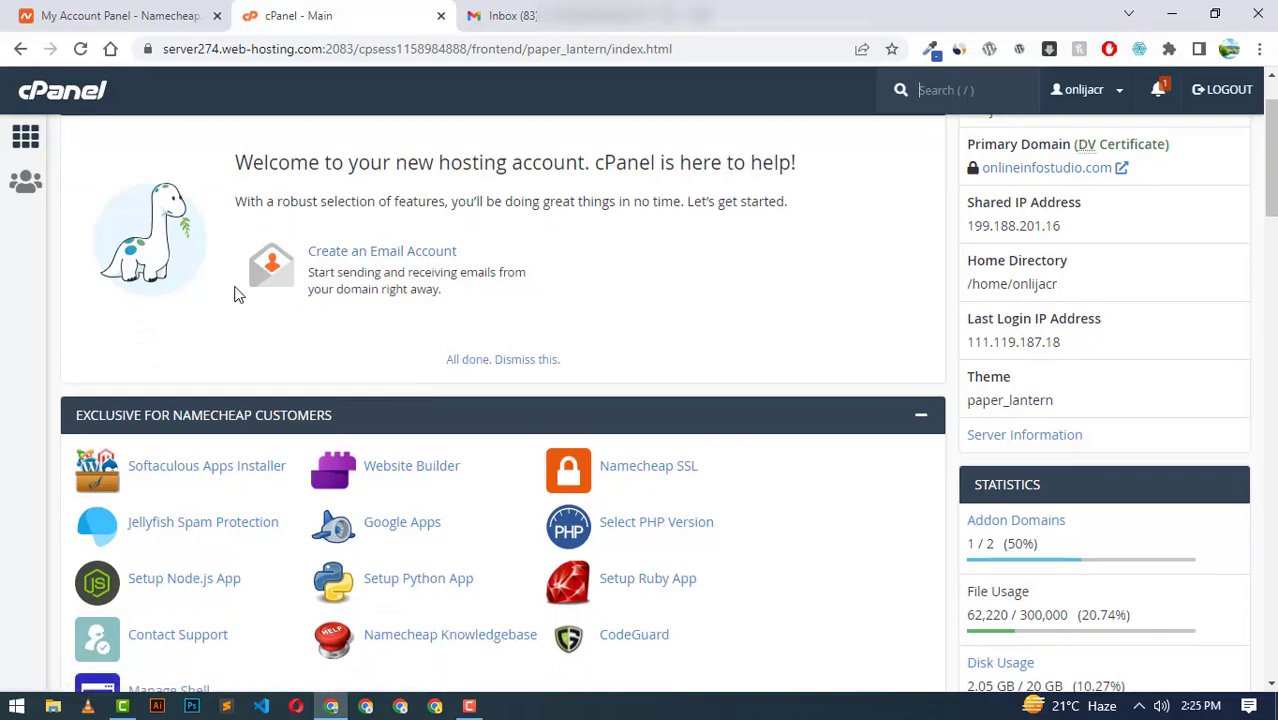
scroll(237, 294, "down", 10)
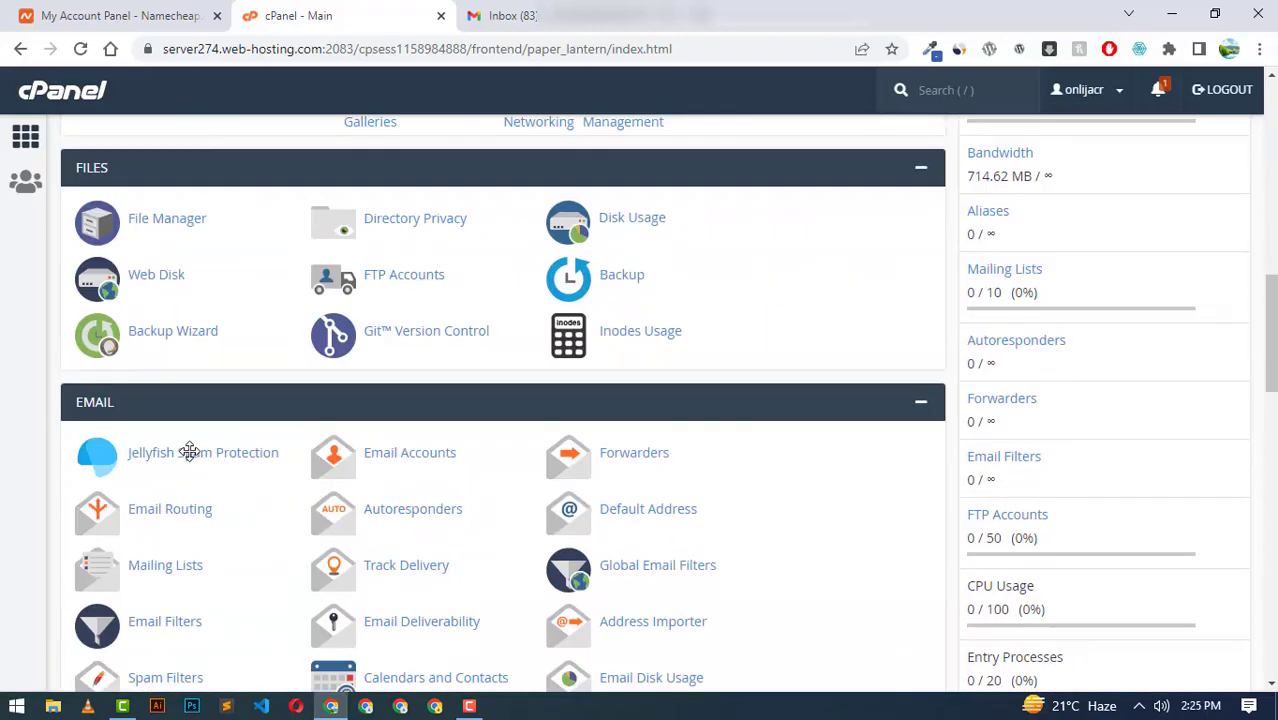
scroll(211, 328, "down", 3)
scroll(410, 285, "up", 1)
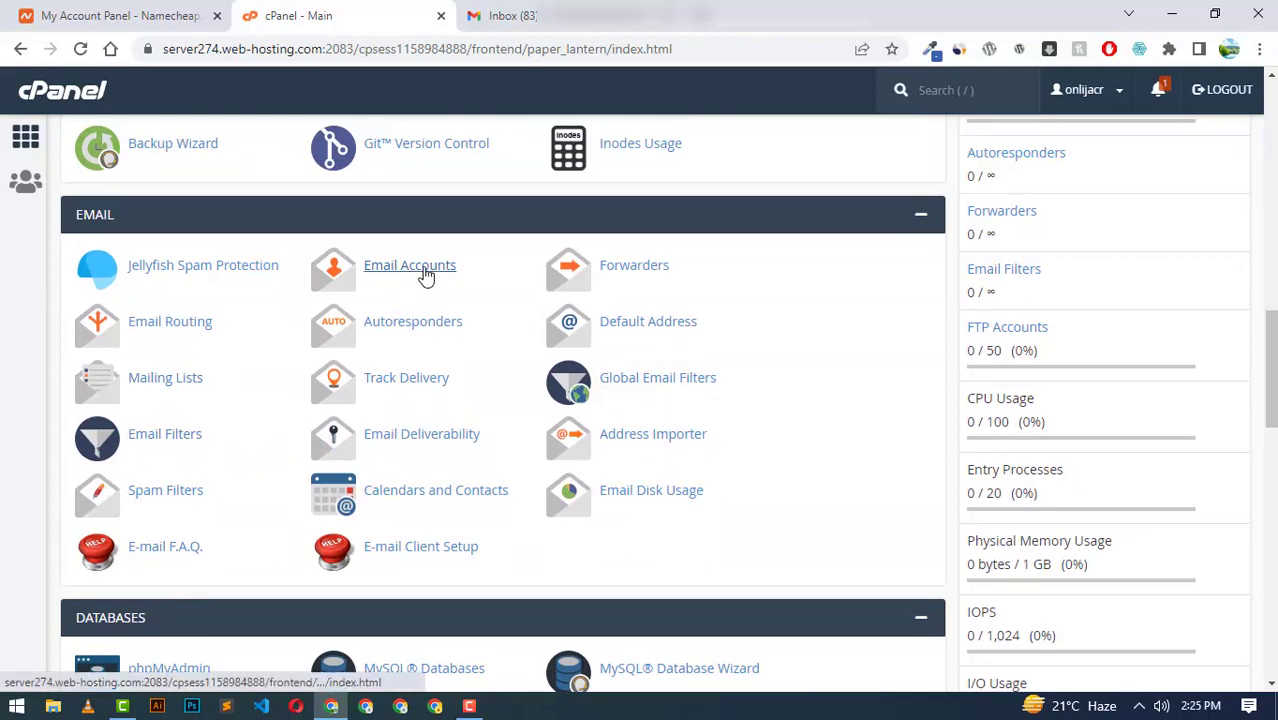
left_click(426, 276)
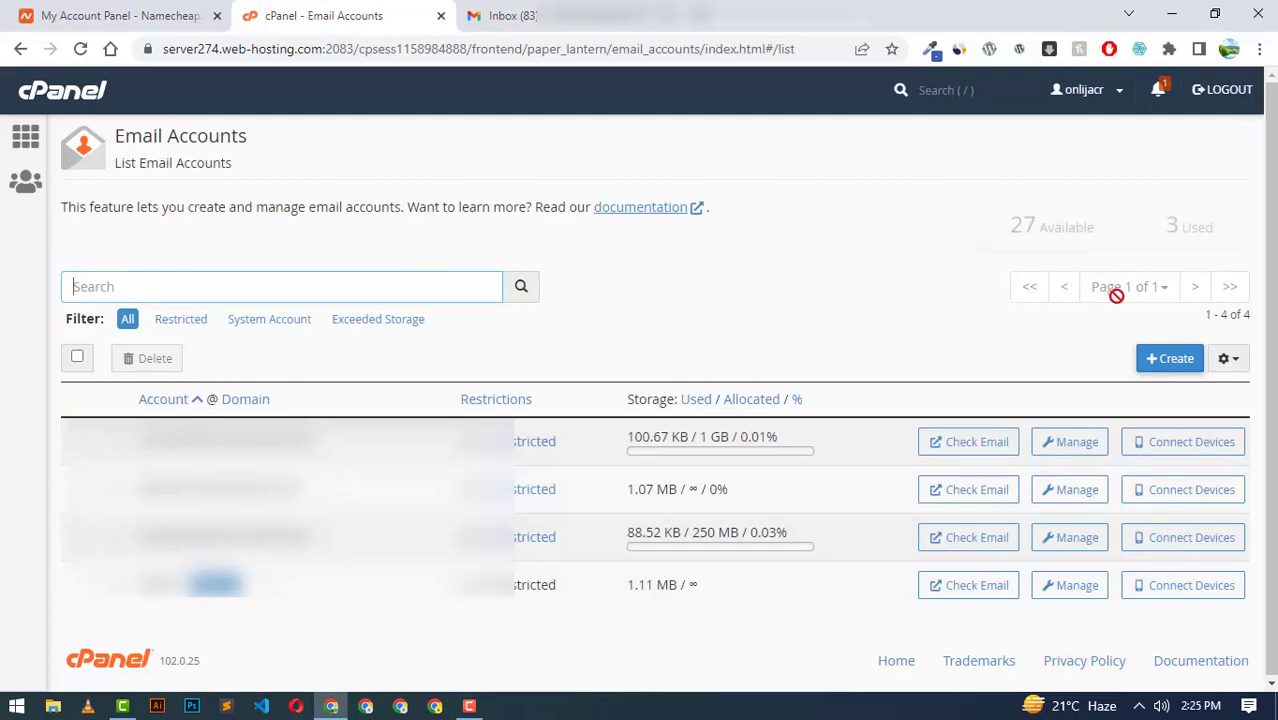
left_click(1166, 362)
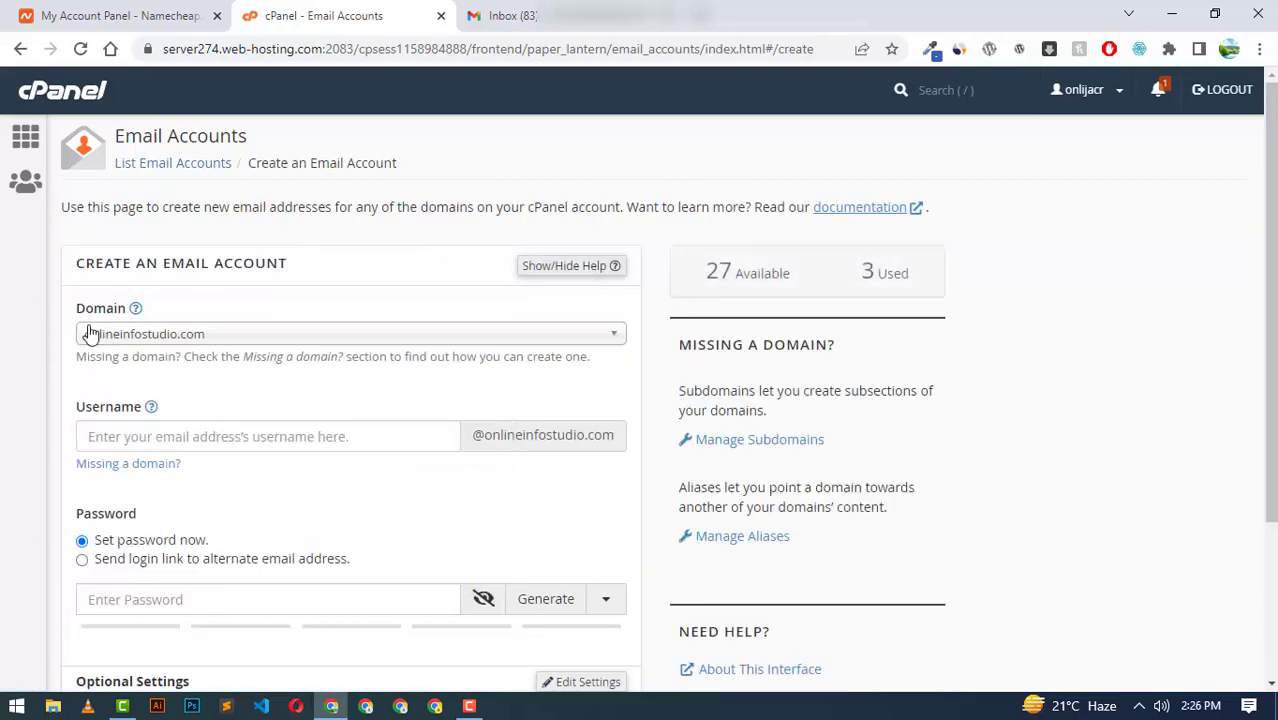
left_click(186, 432)
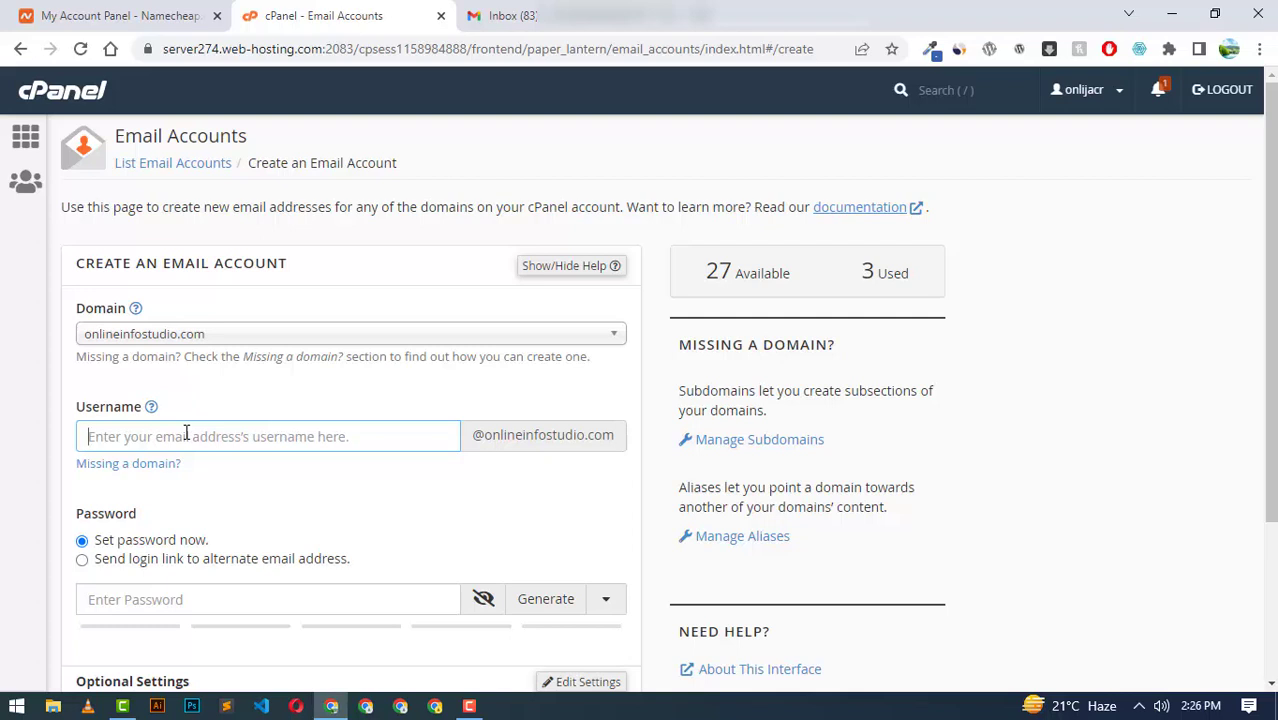
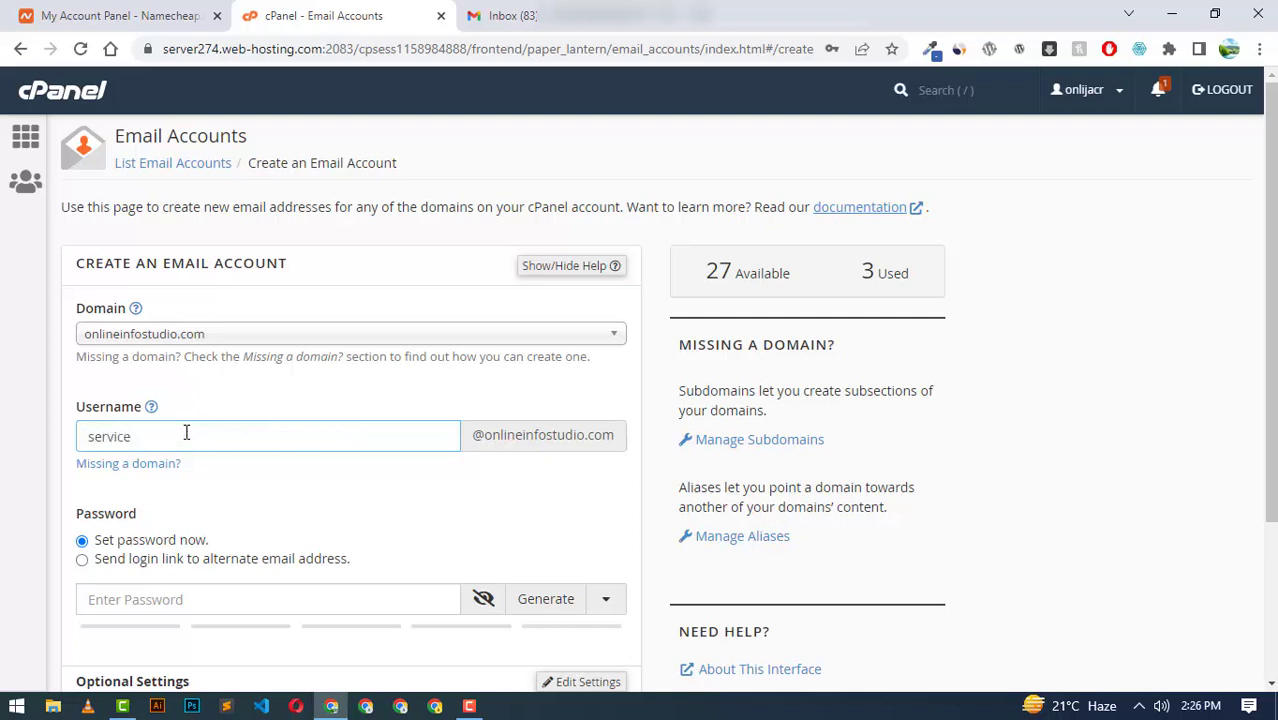
left_click(477, 470)
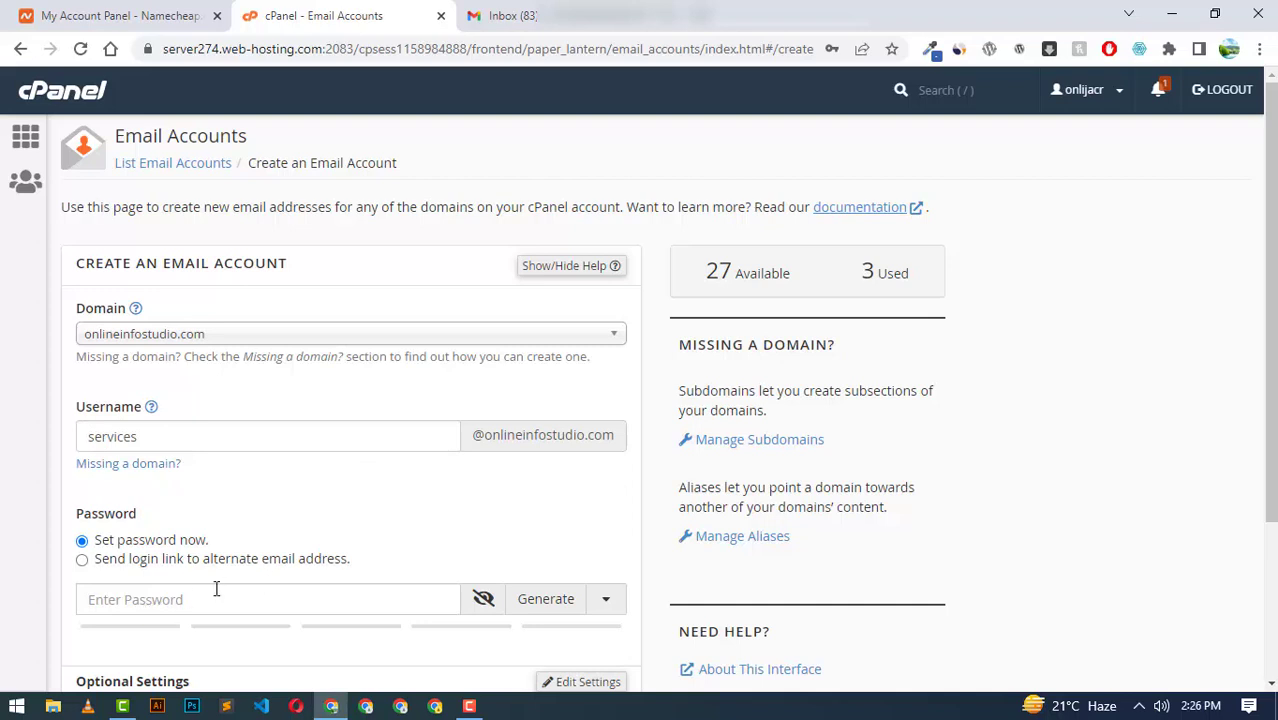
left_click(548, 604)
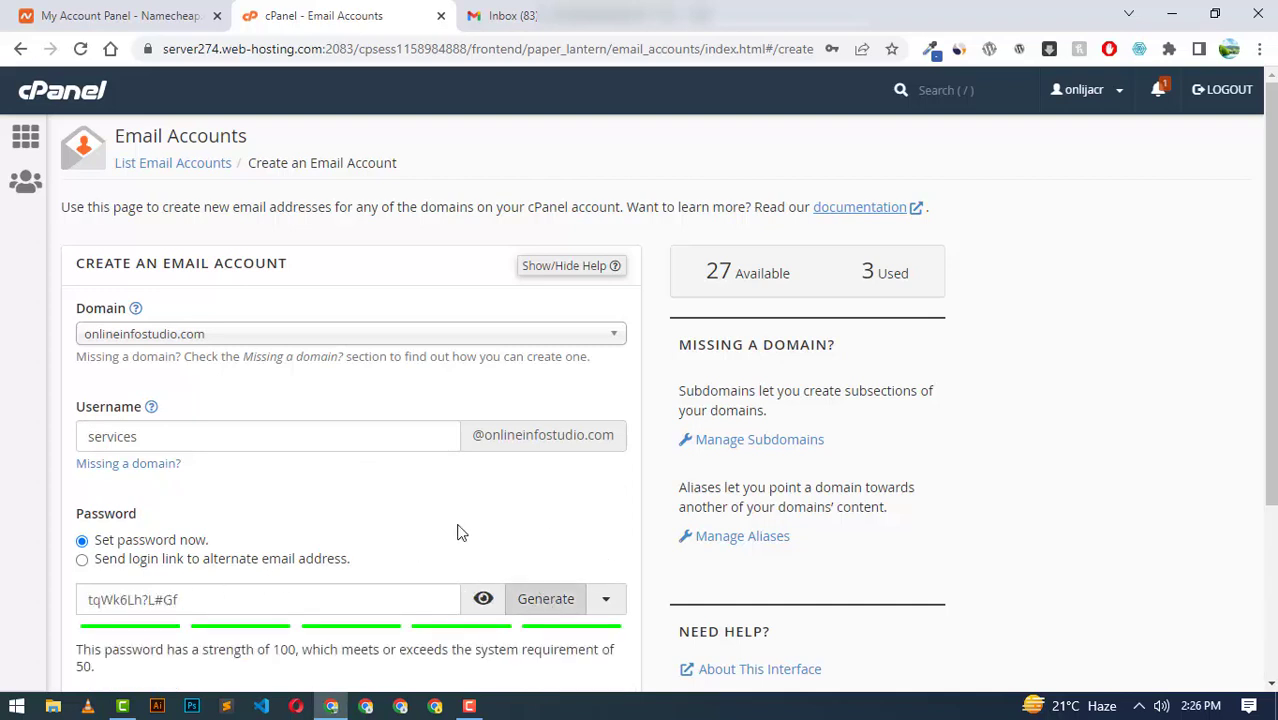
scroll(400, 520, "down", 1)
left_click_drag(197, 507, 74, 514)
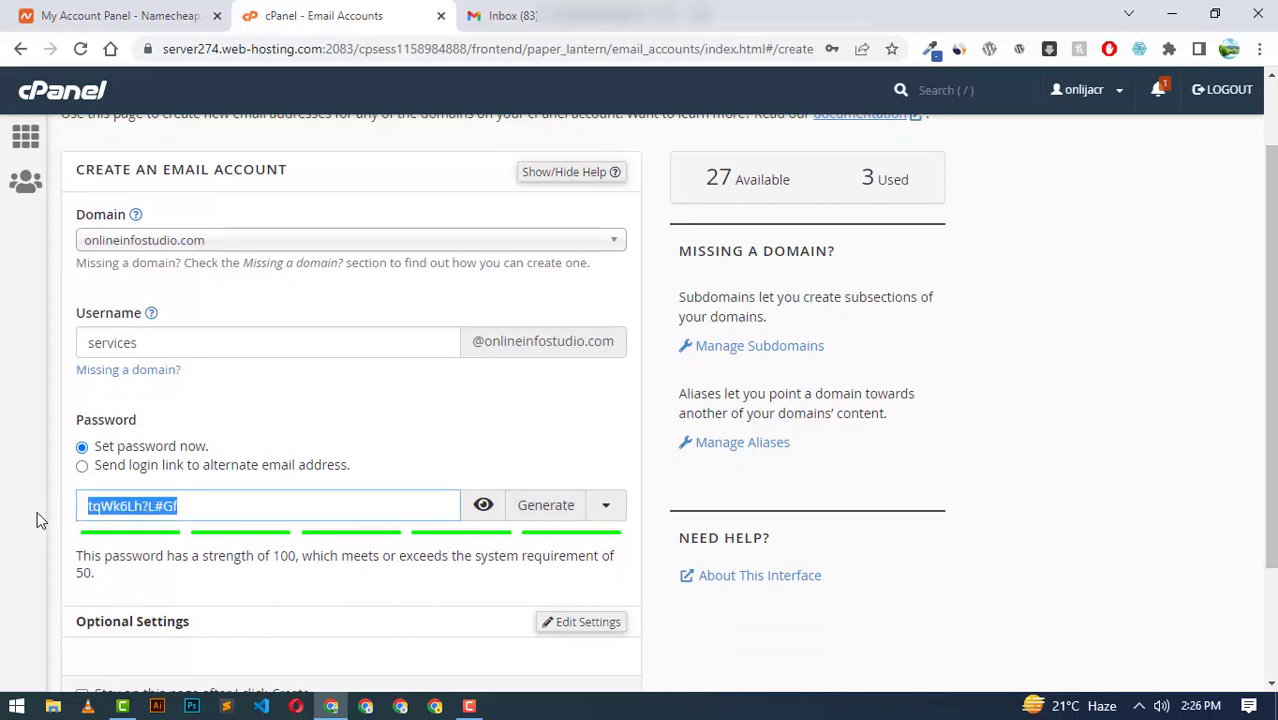
- Open Notepad and paste the generated password into a new note
key("super")
type("not")
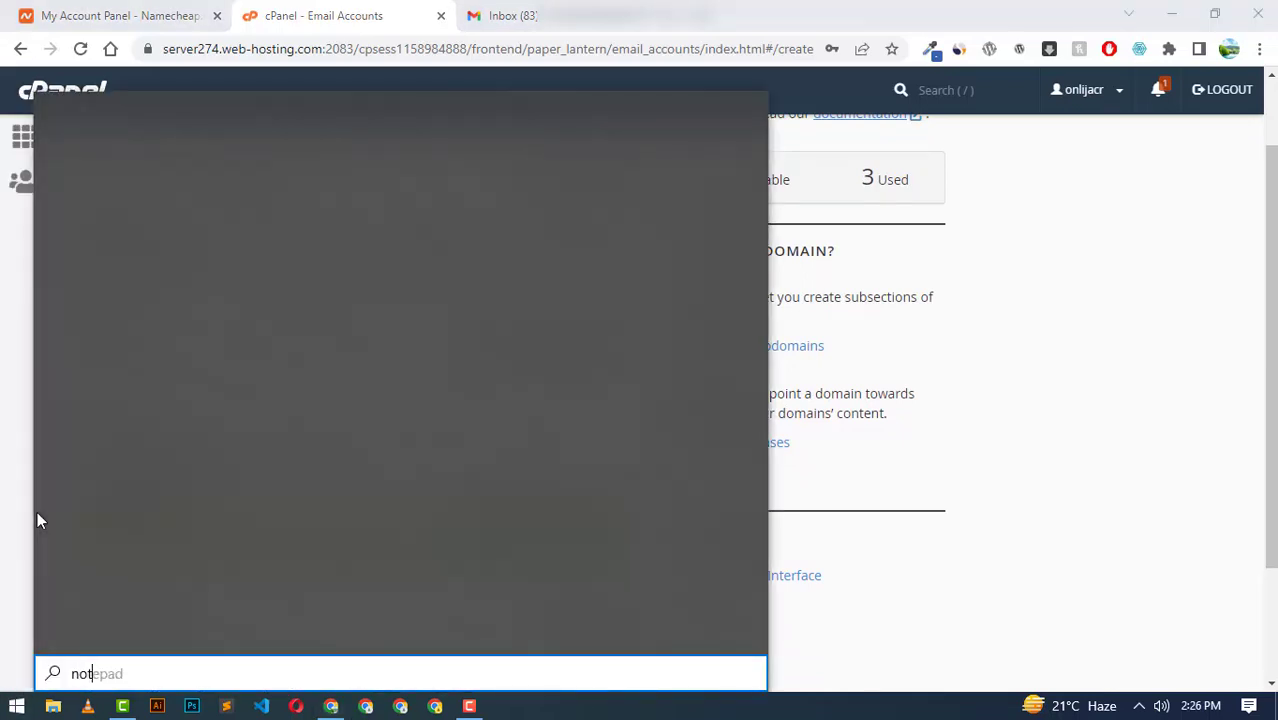
key("Return")
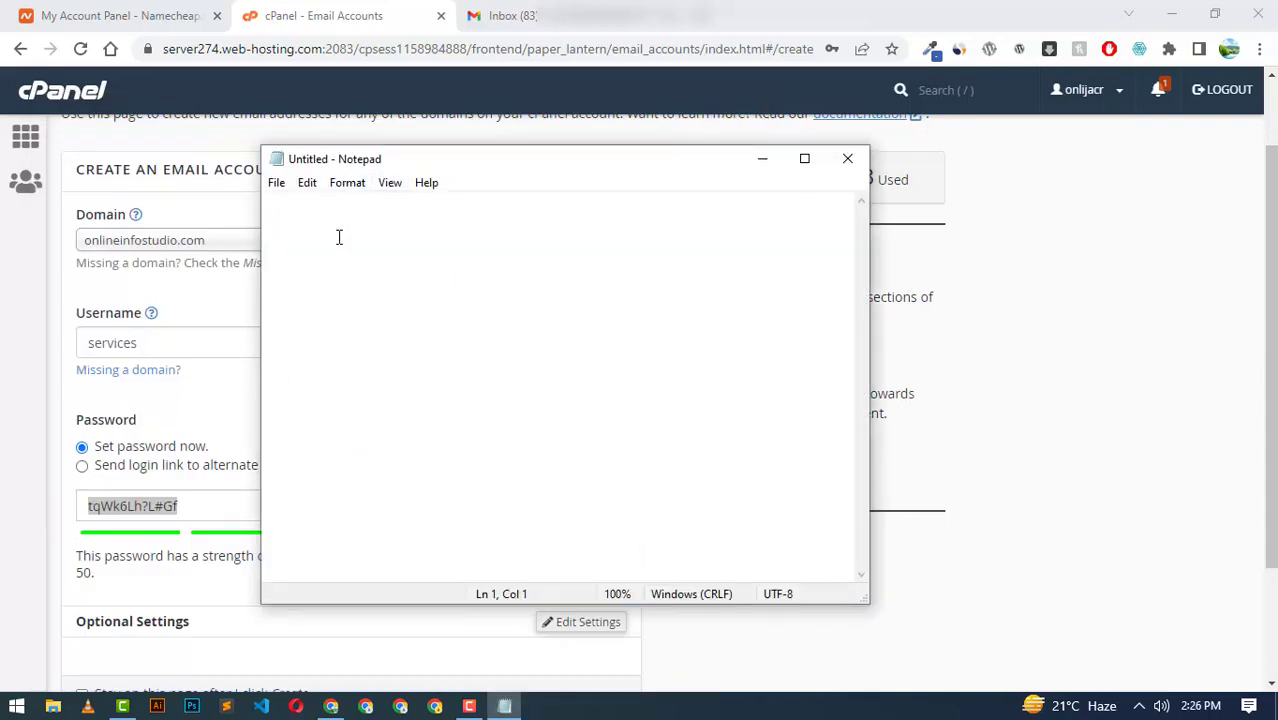
triple_click(184, 505)
key("ctrl+c")
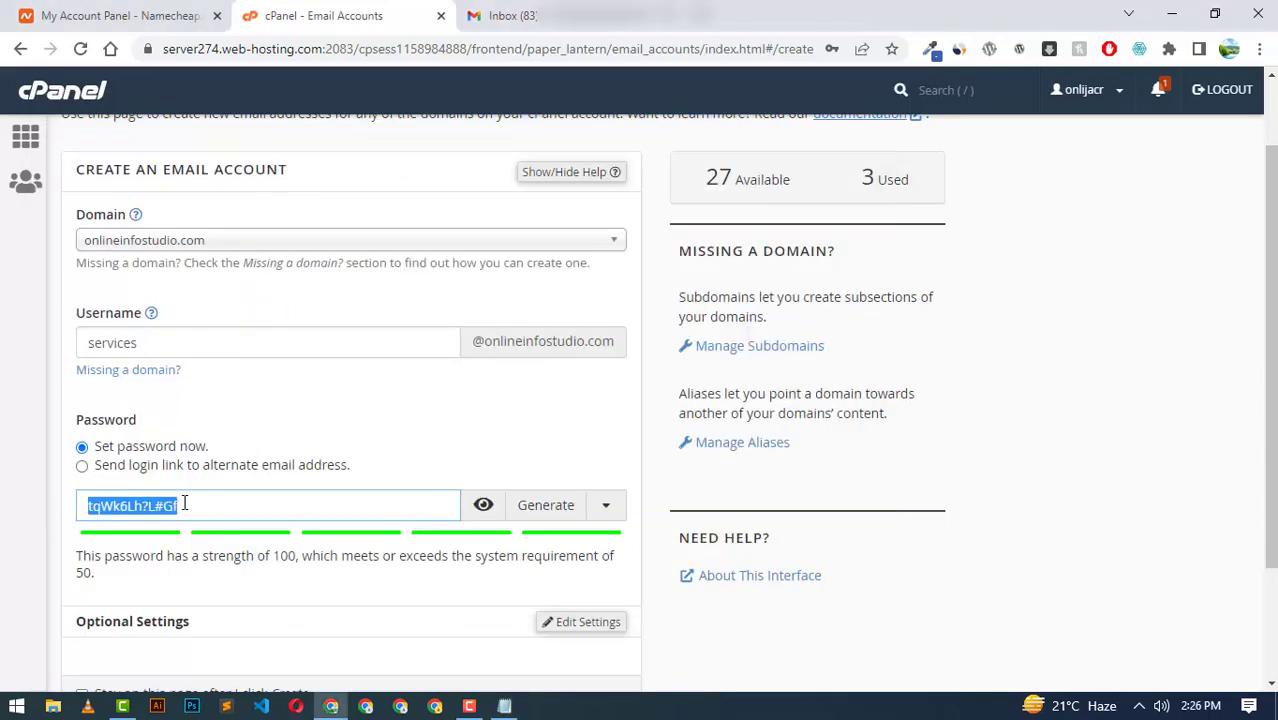
left_click(505, 706)
key("ctrl+v")
key("Left")
key("Left")
key("Left")
key("Left")
key("Left")
key("Left")
key("Left")
key("Left")
key("Left")
key("Left")
key("Left")
key("Left")
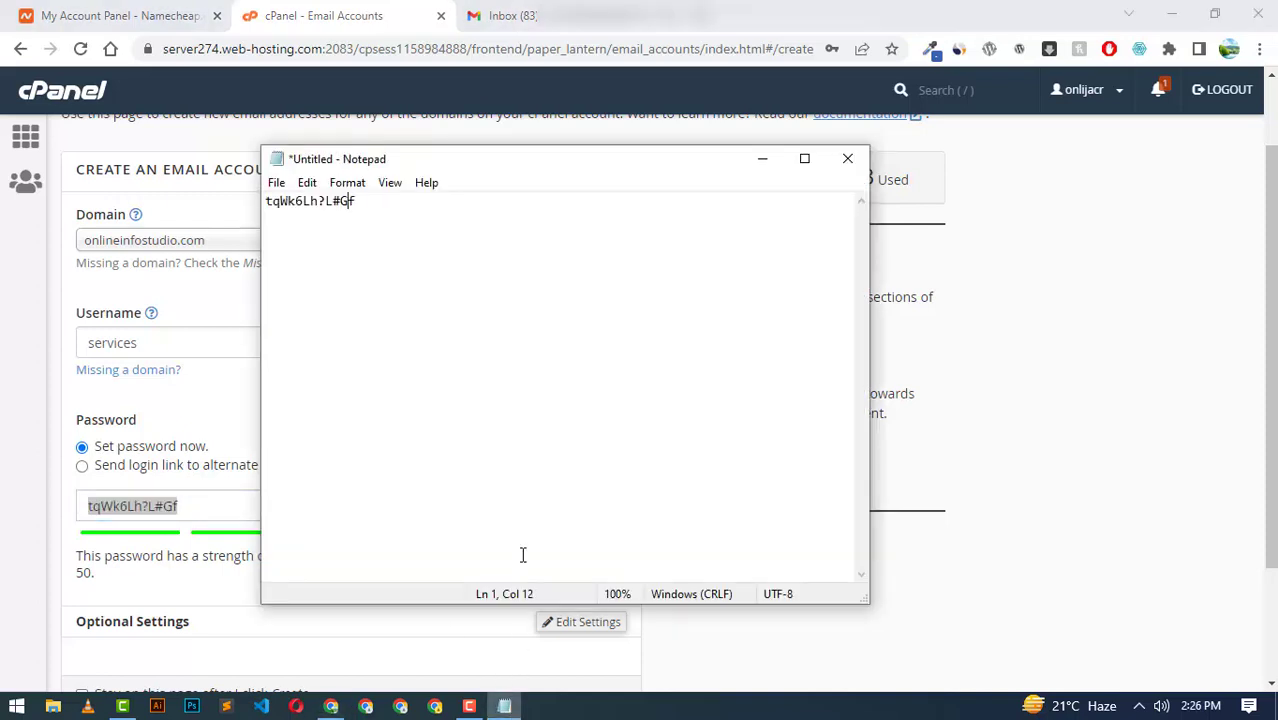
key("Return")
key("Up")
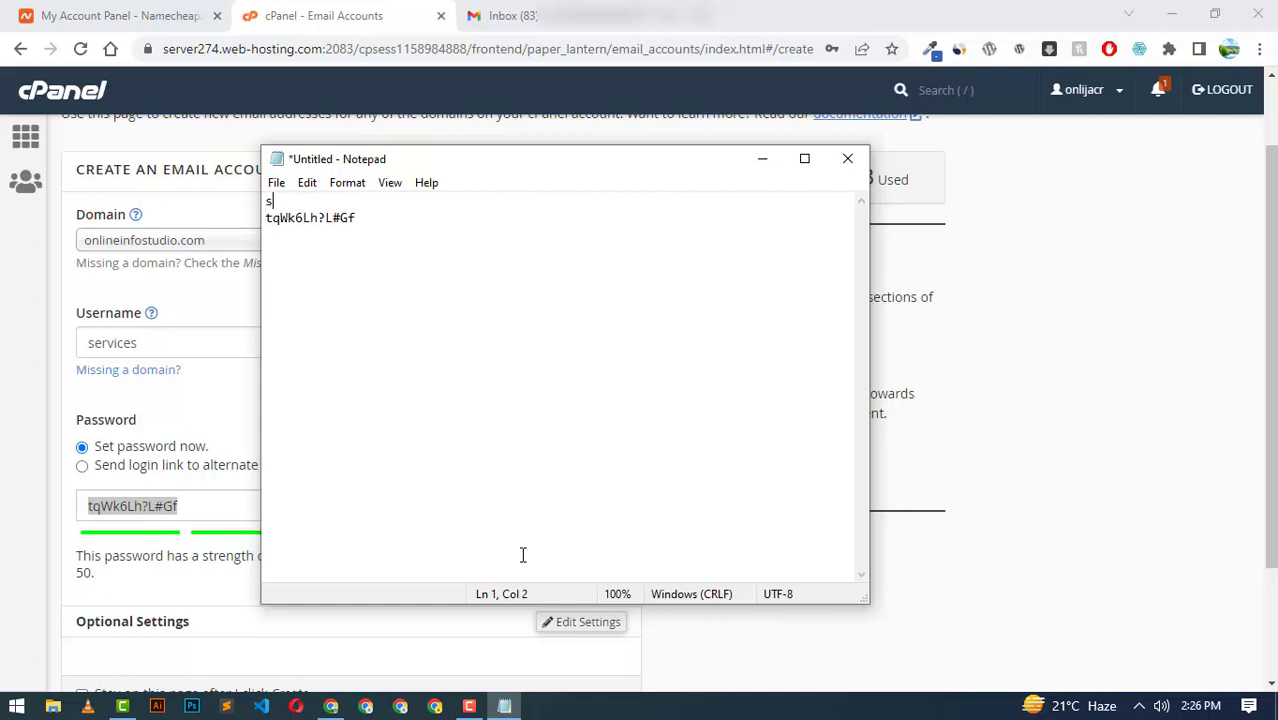
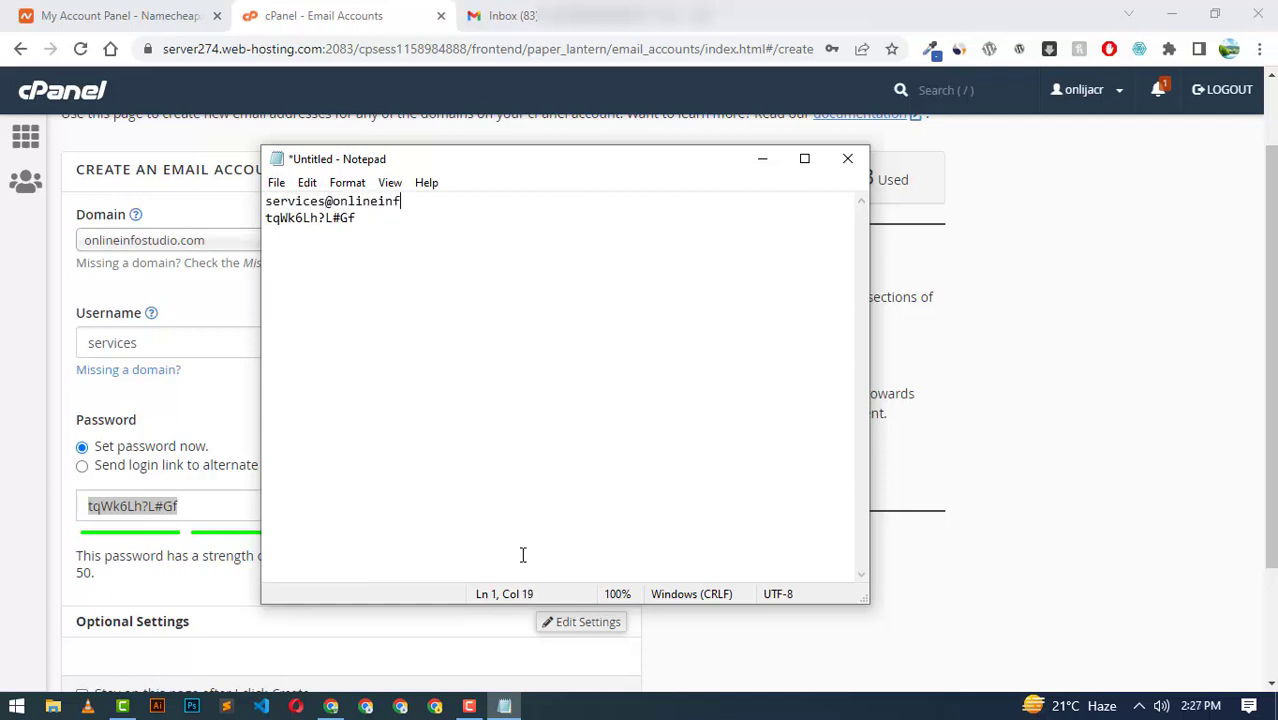
left_click(762, 160)
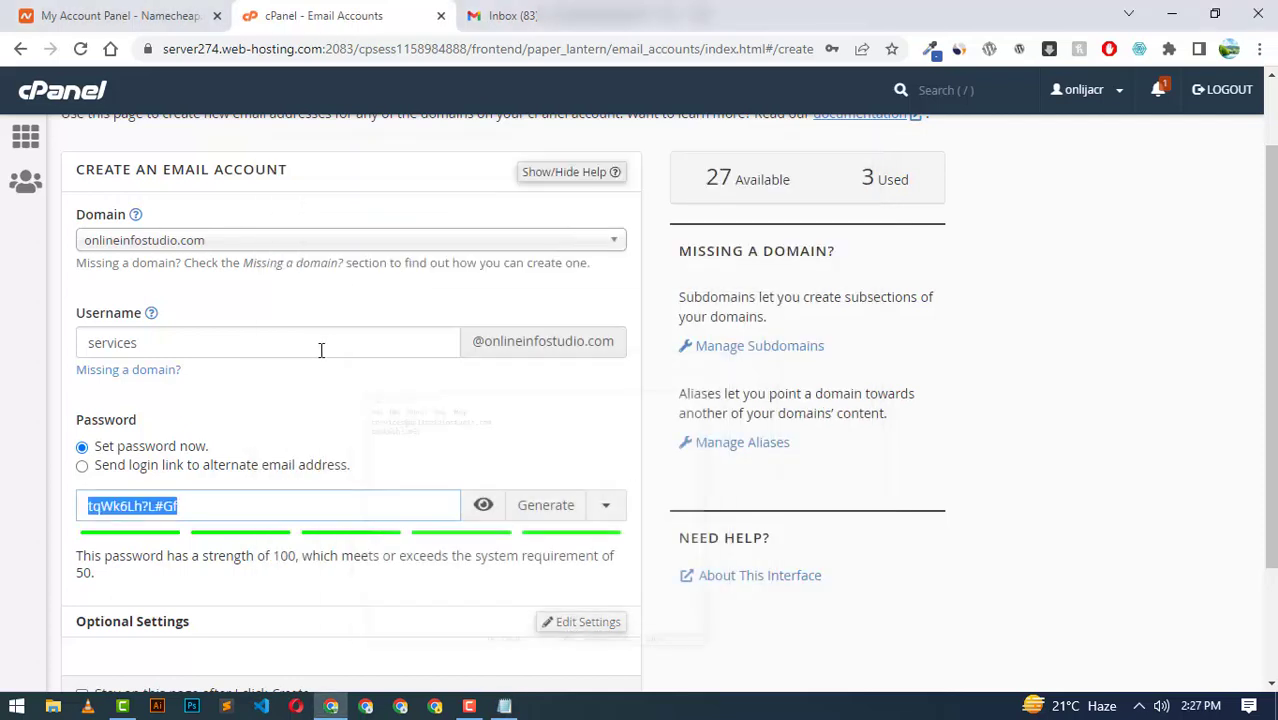
- Expand Optional Settings and set Storage Space to Unlimited instead of 250 MB
scroll(305, 445, "down", 3)
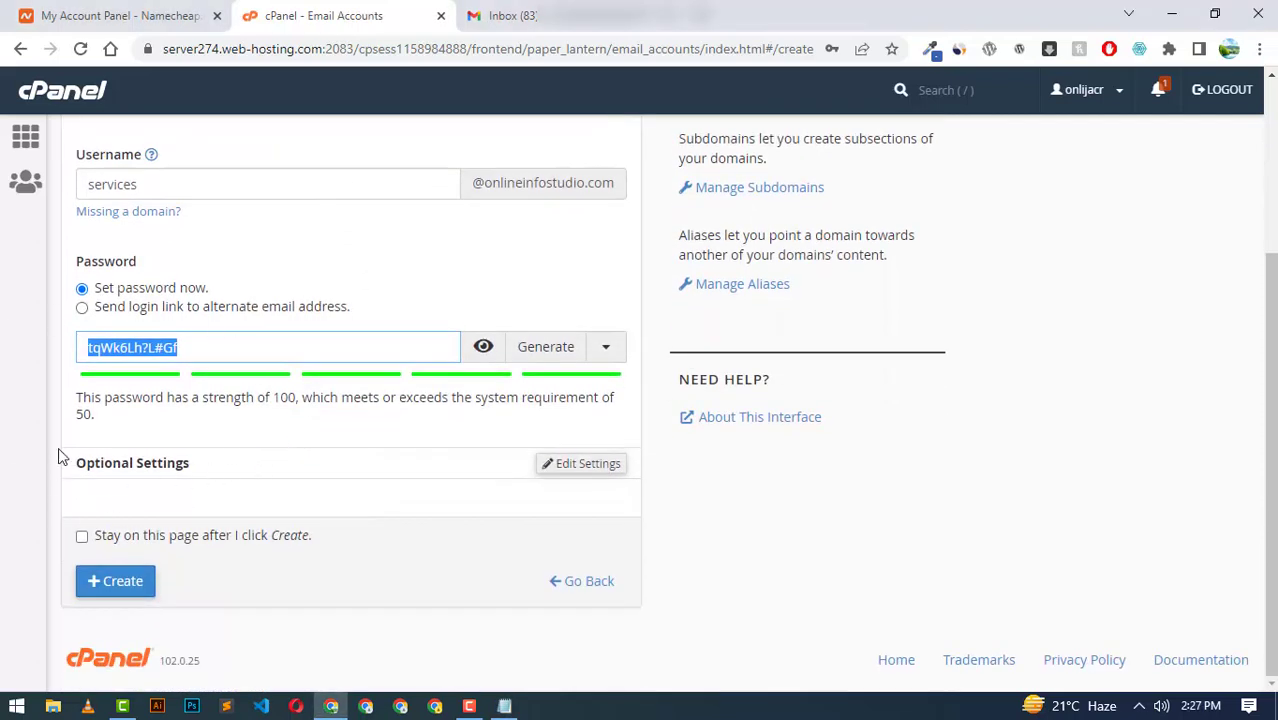
left_click(541, 467)
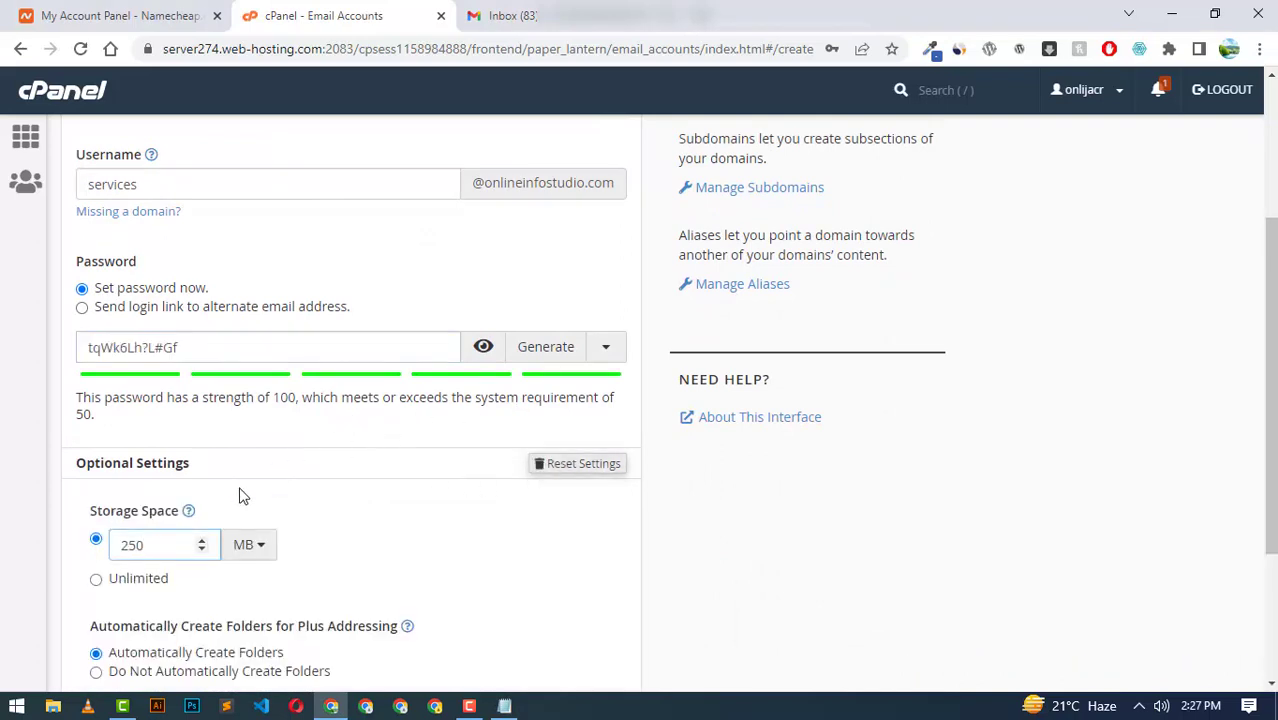
scroll(138, 518, "down", 1)
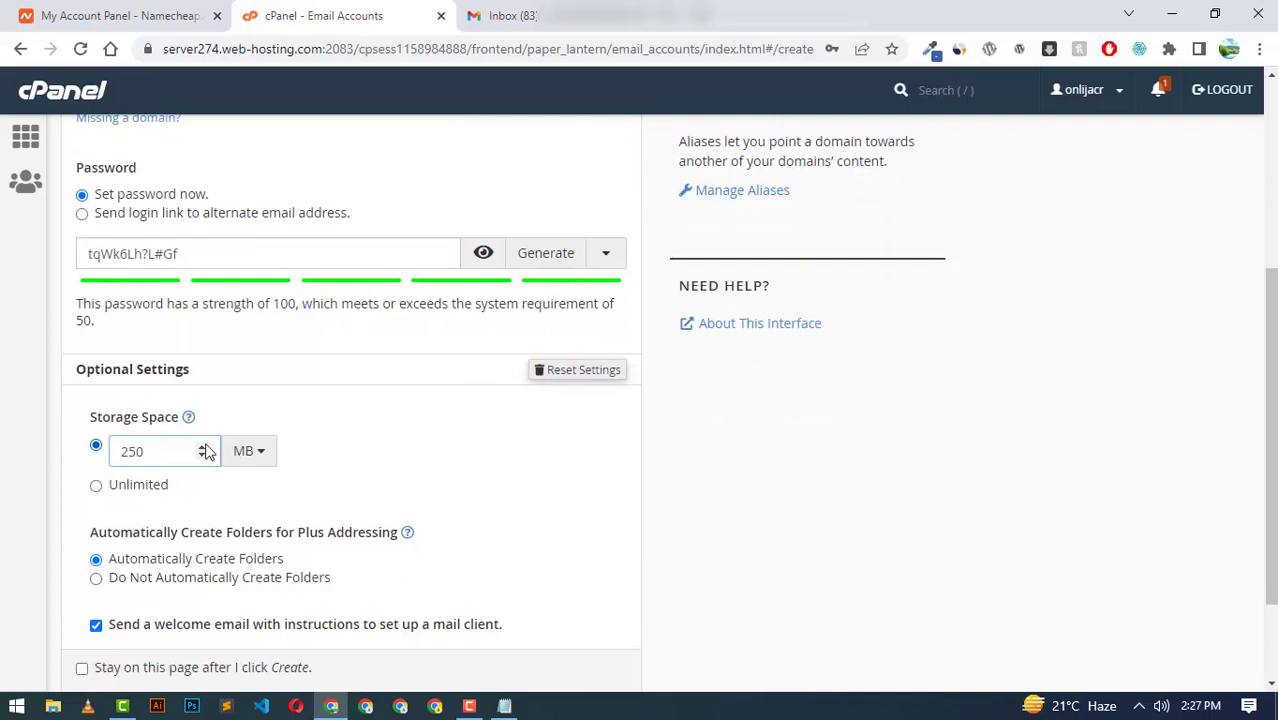
left_click(97, 487)
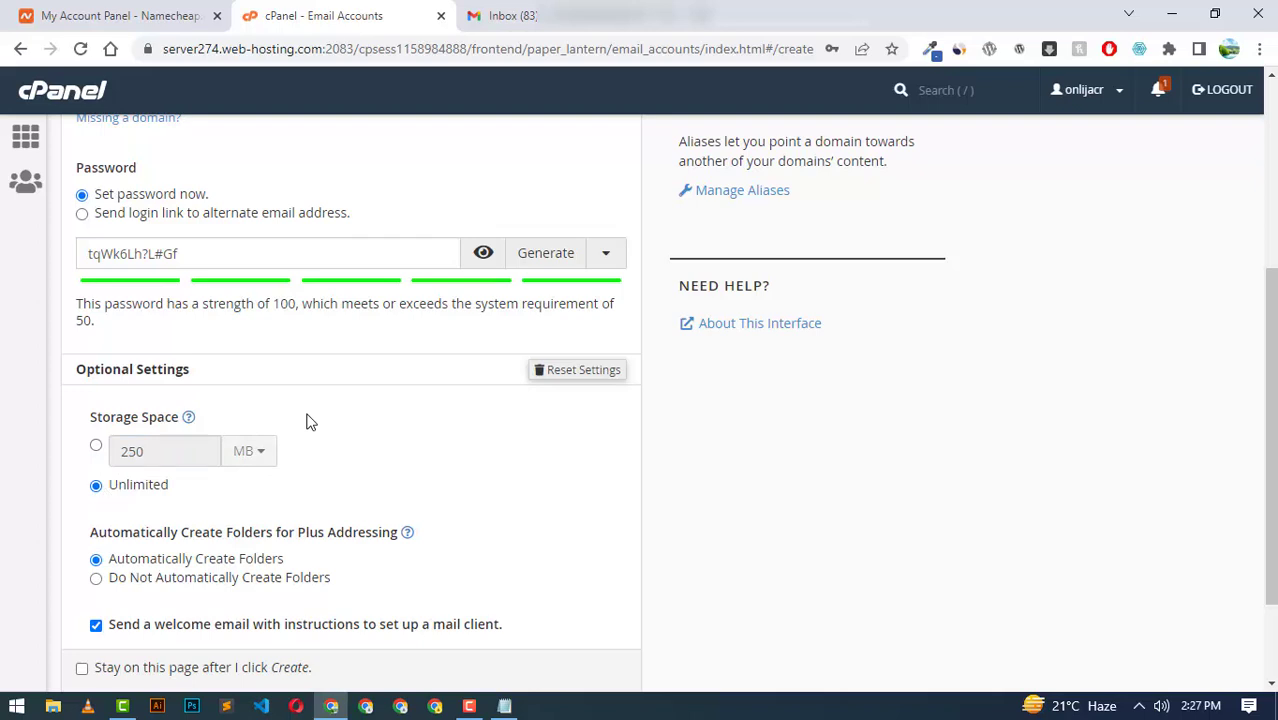
scroll(308, 422, "up", 2)
scroll(308, 422, "up", 1)
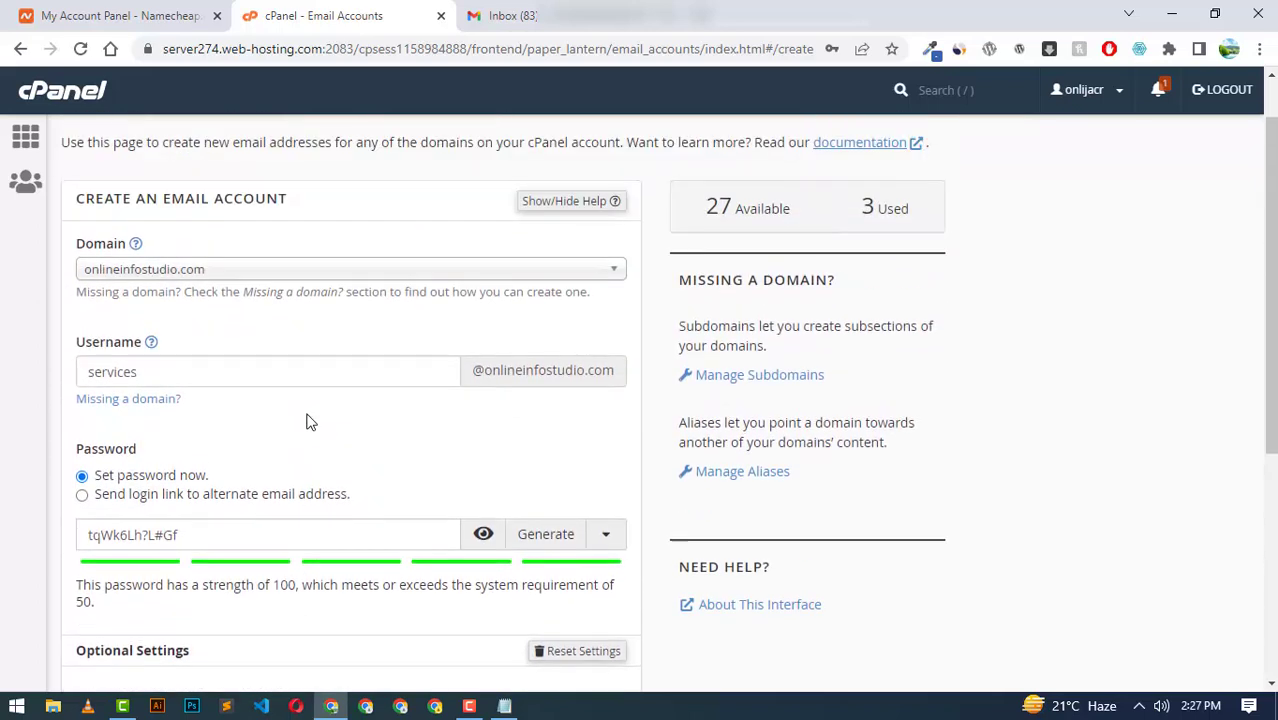
scroll(308, 422, "down", 2)
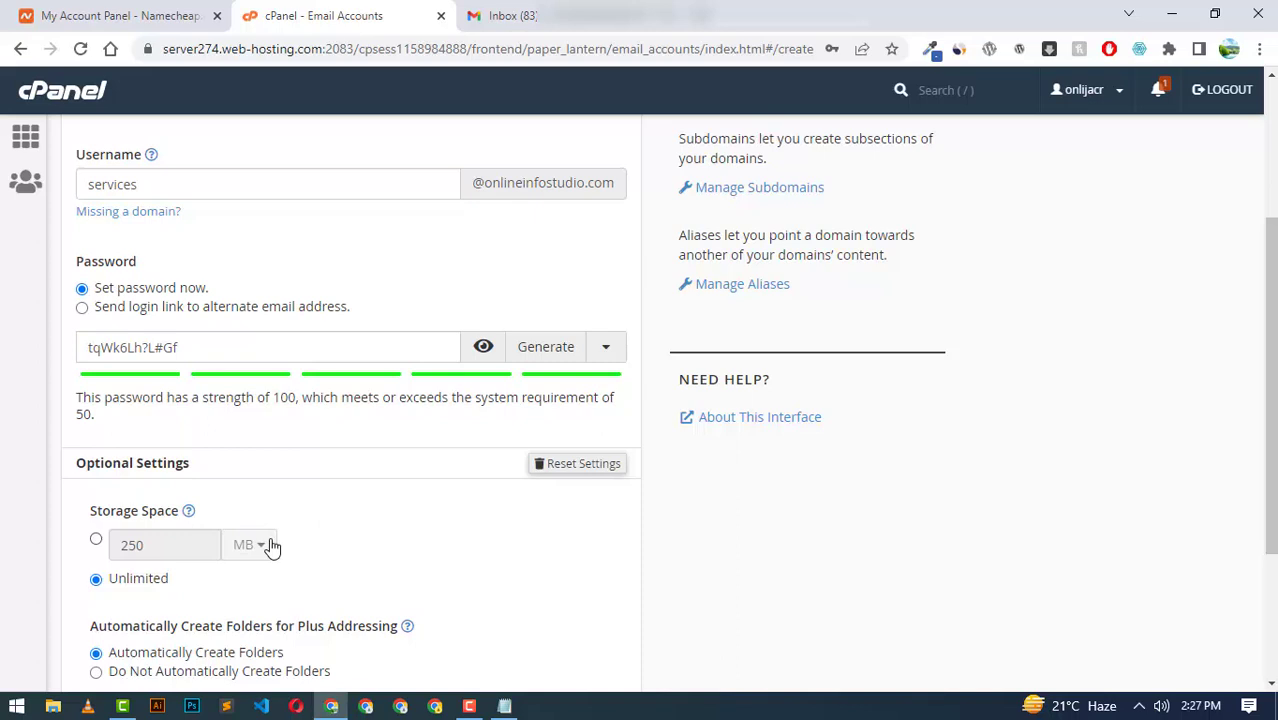
scroll(270, 545, "down", 2)
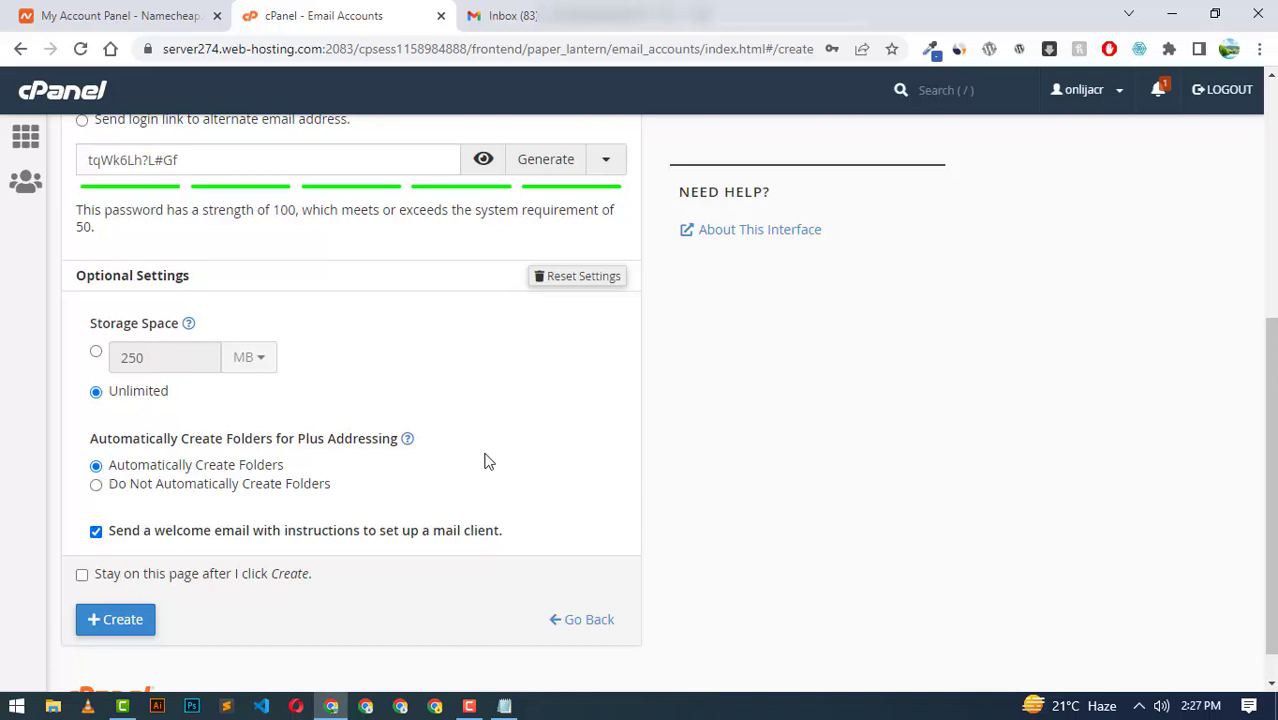
- Create the services account, then open its webmail in a new tab via Check Email
left_click(121, 632)
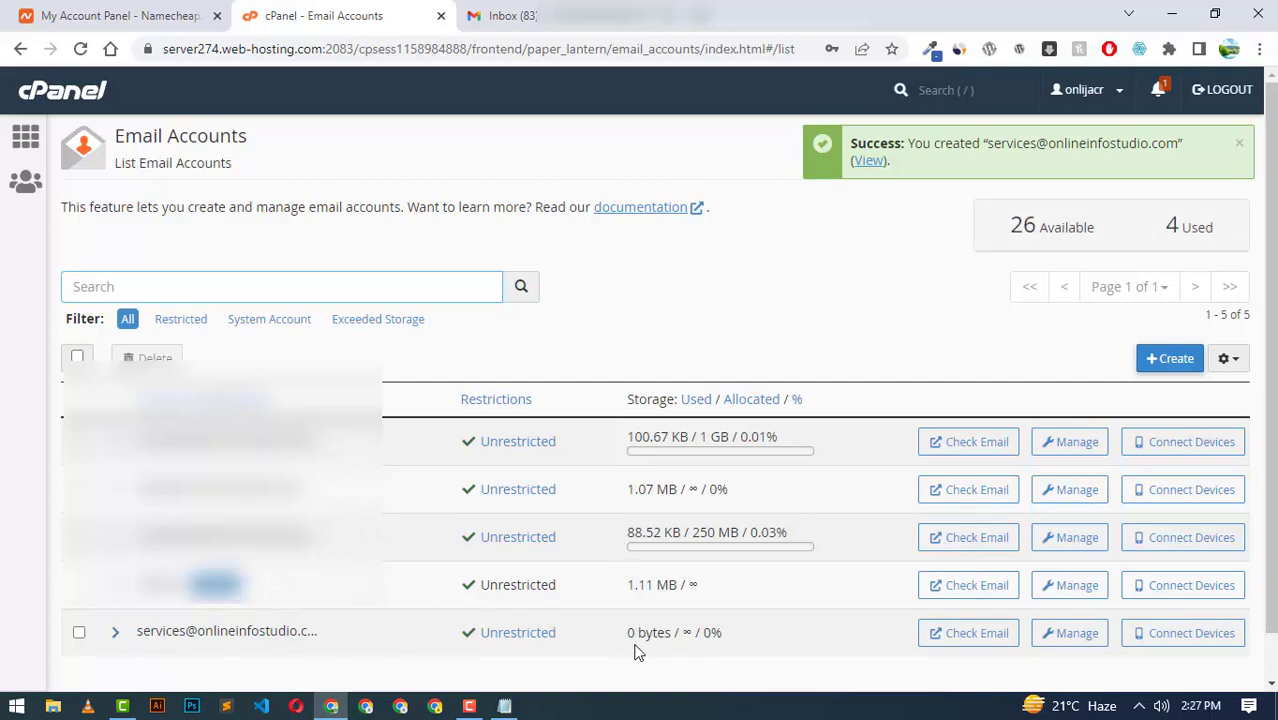
scroll(850, 605, "down", 1)
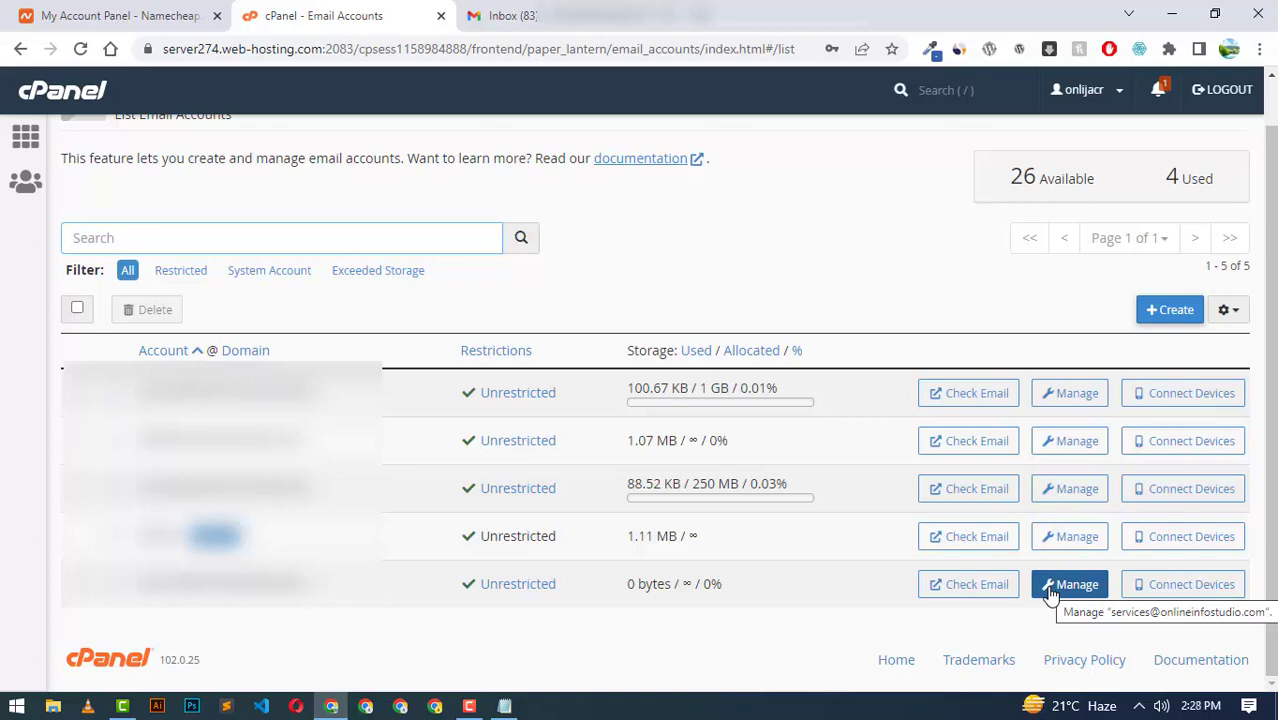
left_click(953, 588)
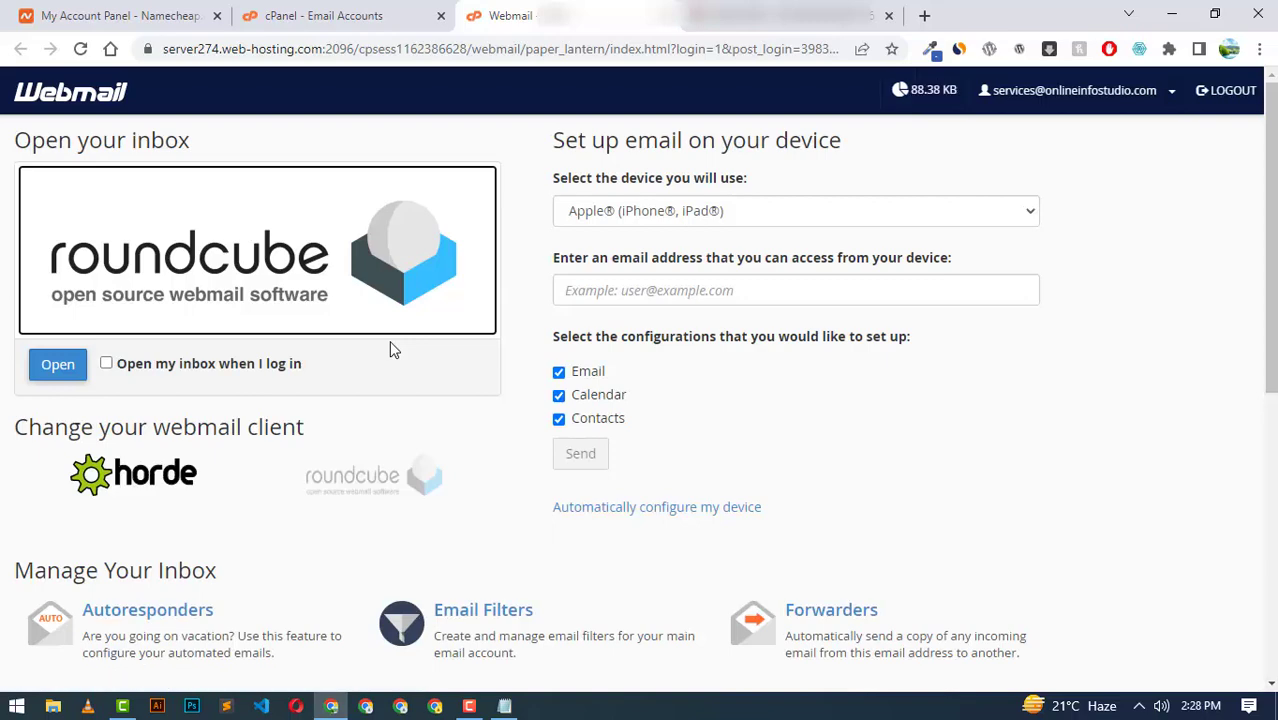
- Launch the Roundcube client from the Webmail landing page
left_click(55, 370)
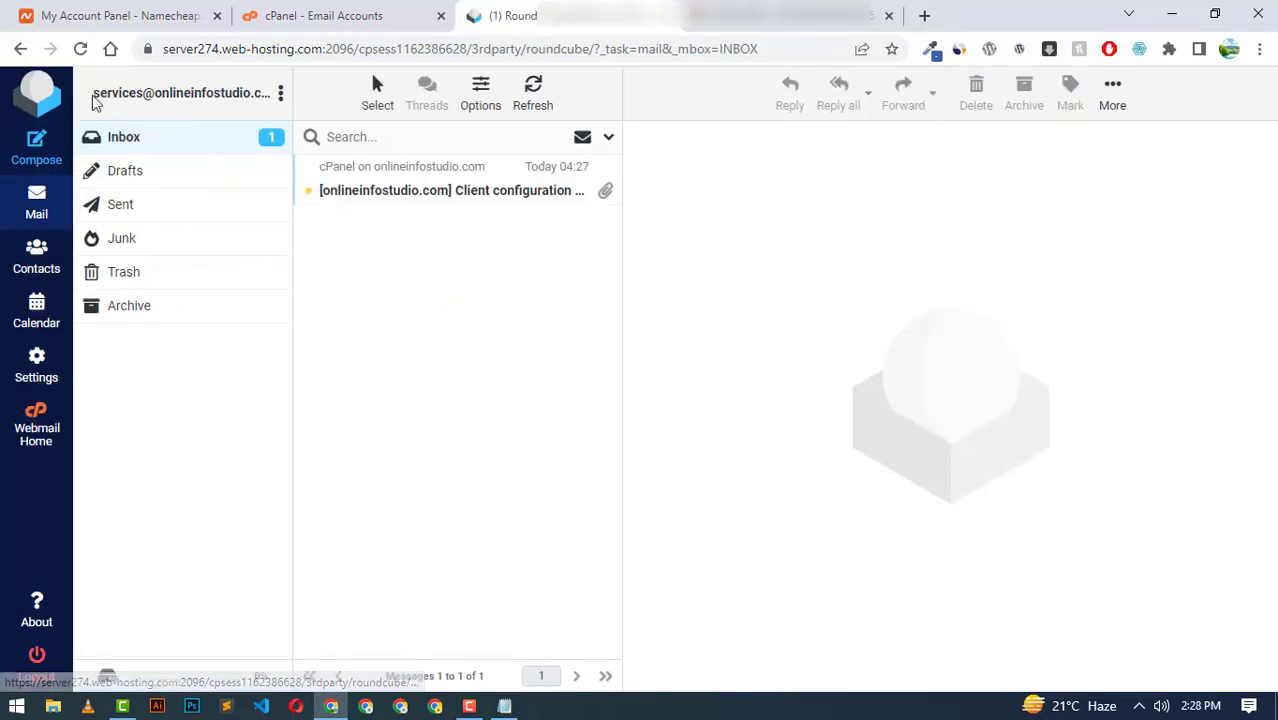
- Review the manual POP3 and SMTP settings in the Client configuration email, then go to Gmail
left_click_drag(85, 100, 257, 94)
key("ctrl+c")
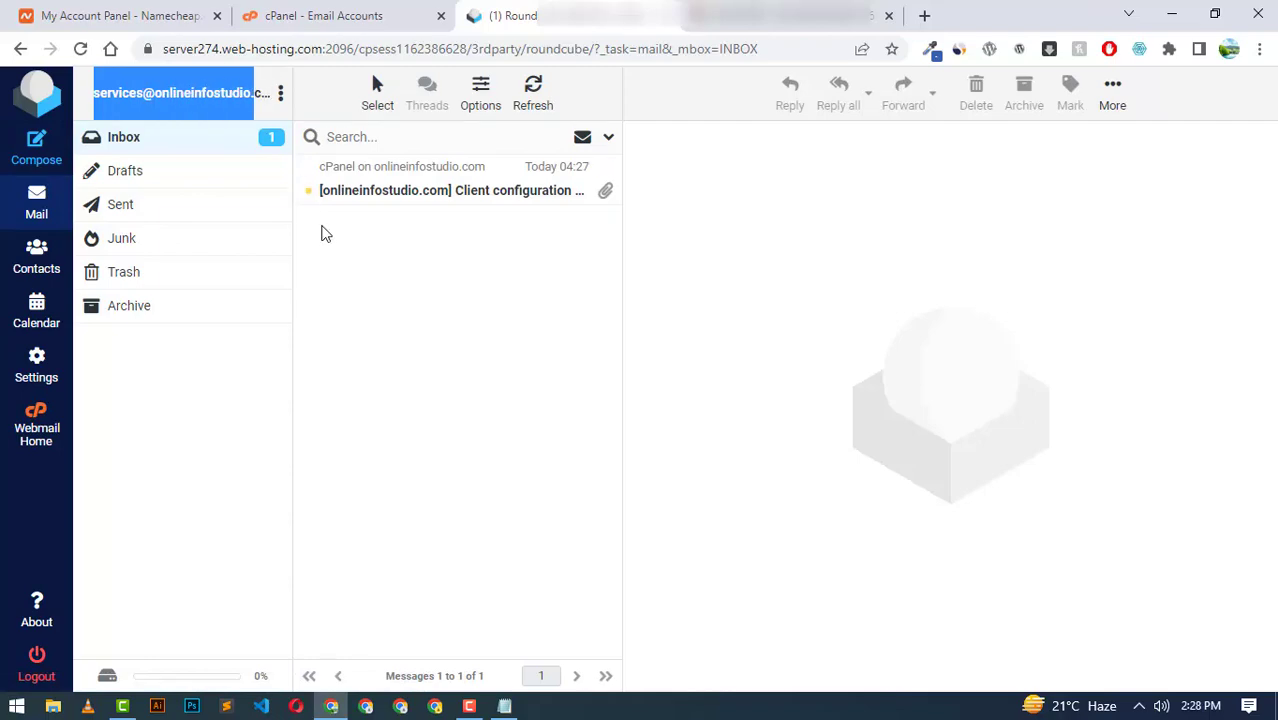
left_click(338, 262)
left_click(447, 188)
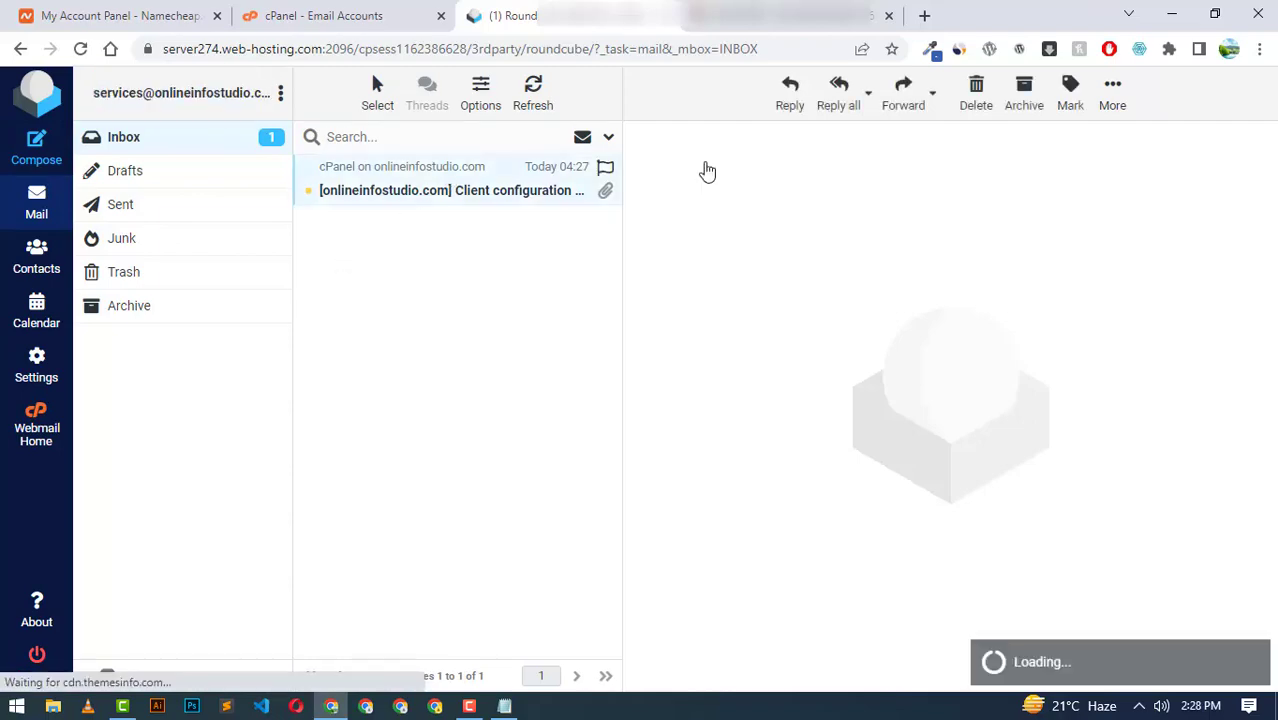
scroll(981, 363, "down", 2)
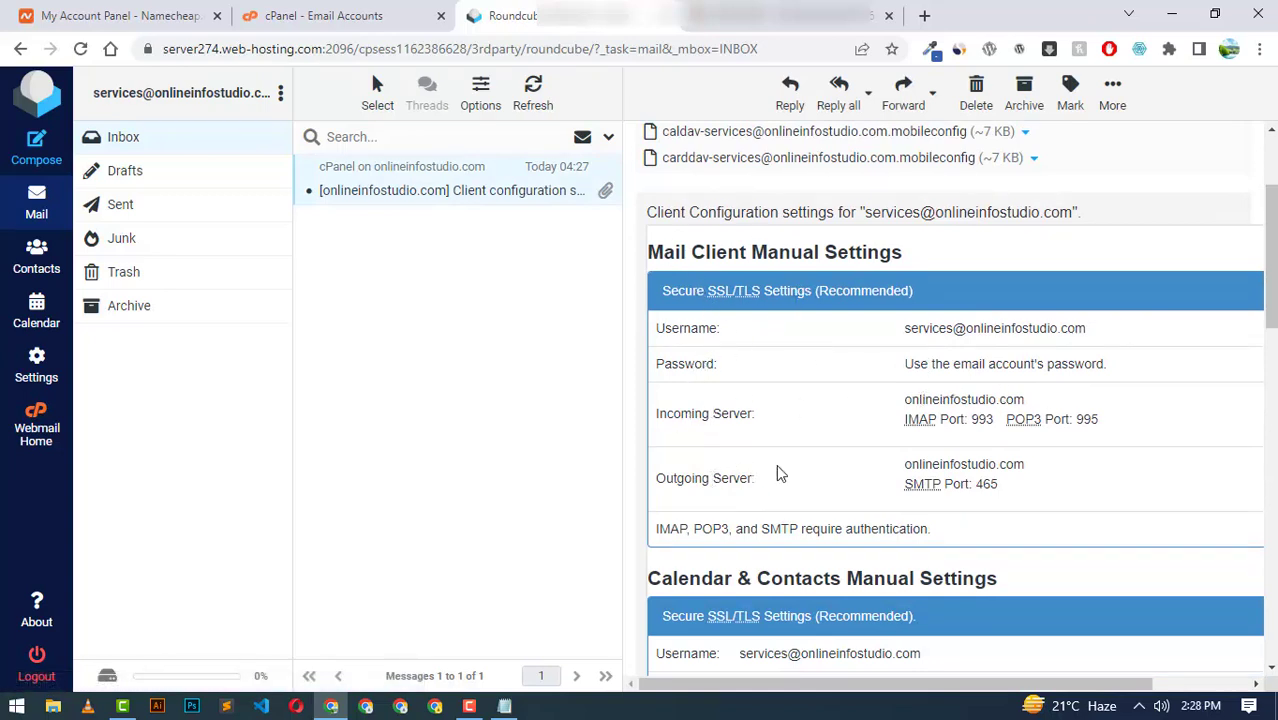
scroll(728, 457, "down", 1)
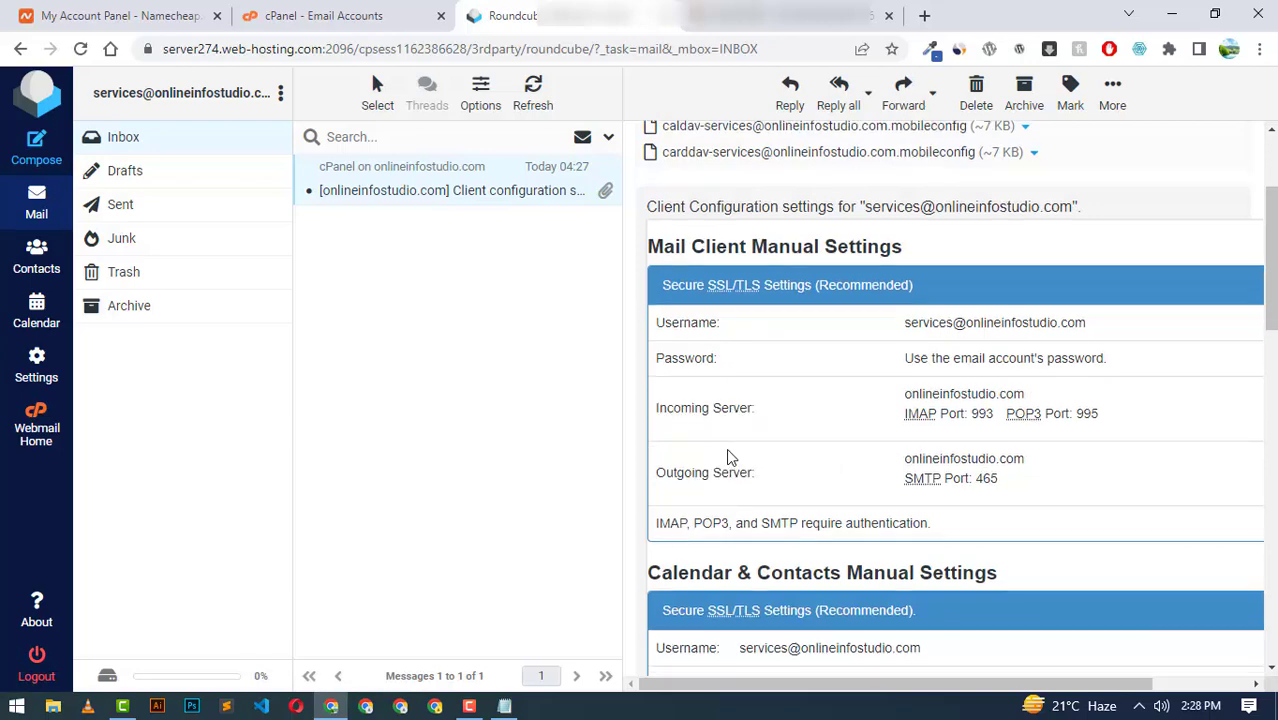
scroll(728, 457, "down", 1)
scroll(728, 457, "up", 3)
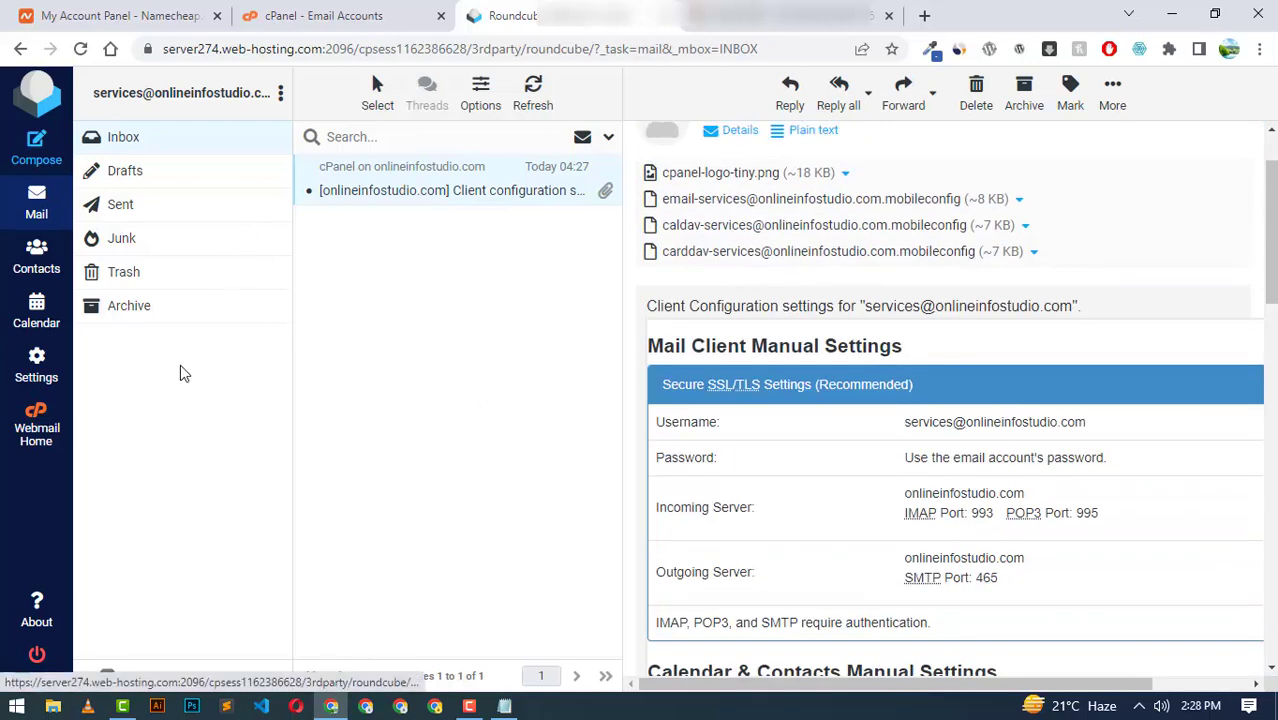
left_click(31, 155)
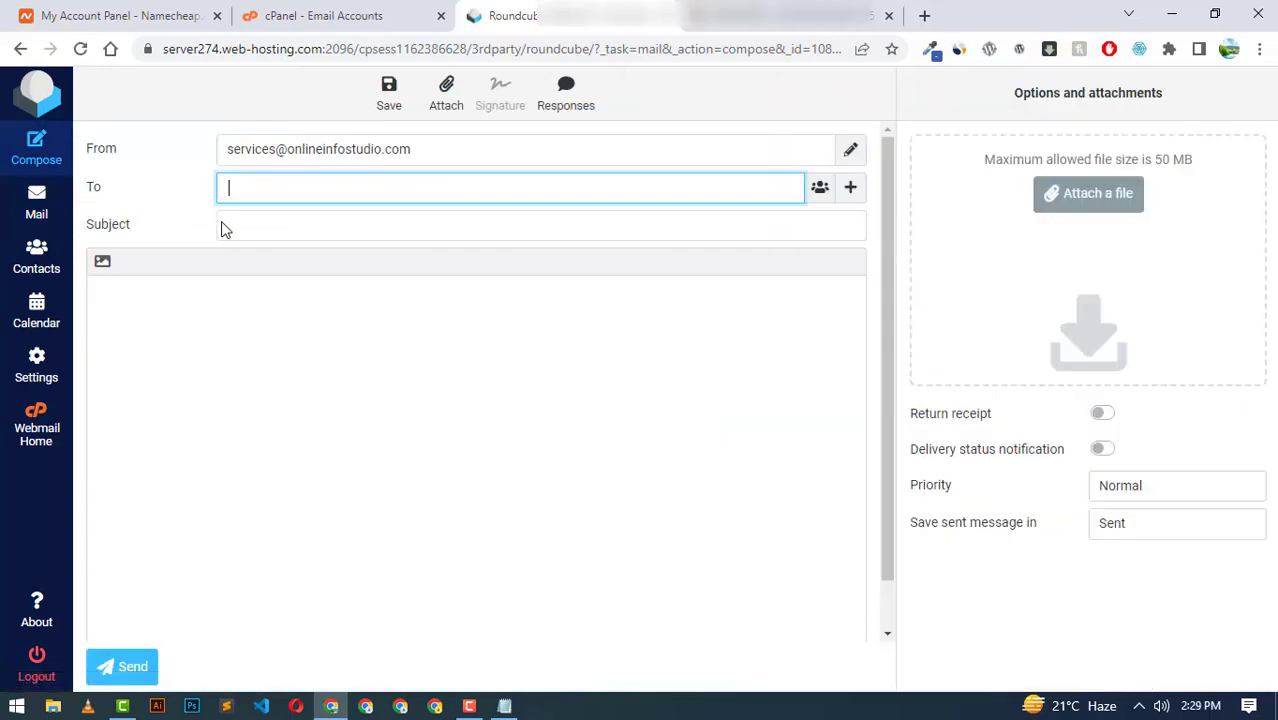
left_click(43, 212)
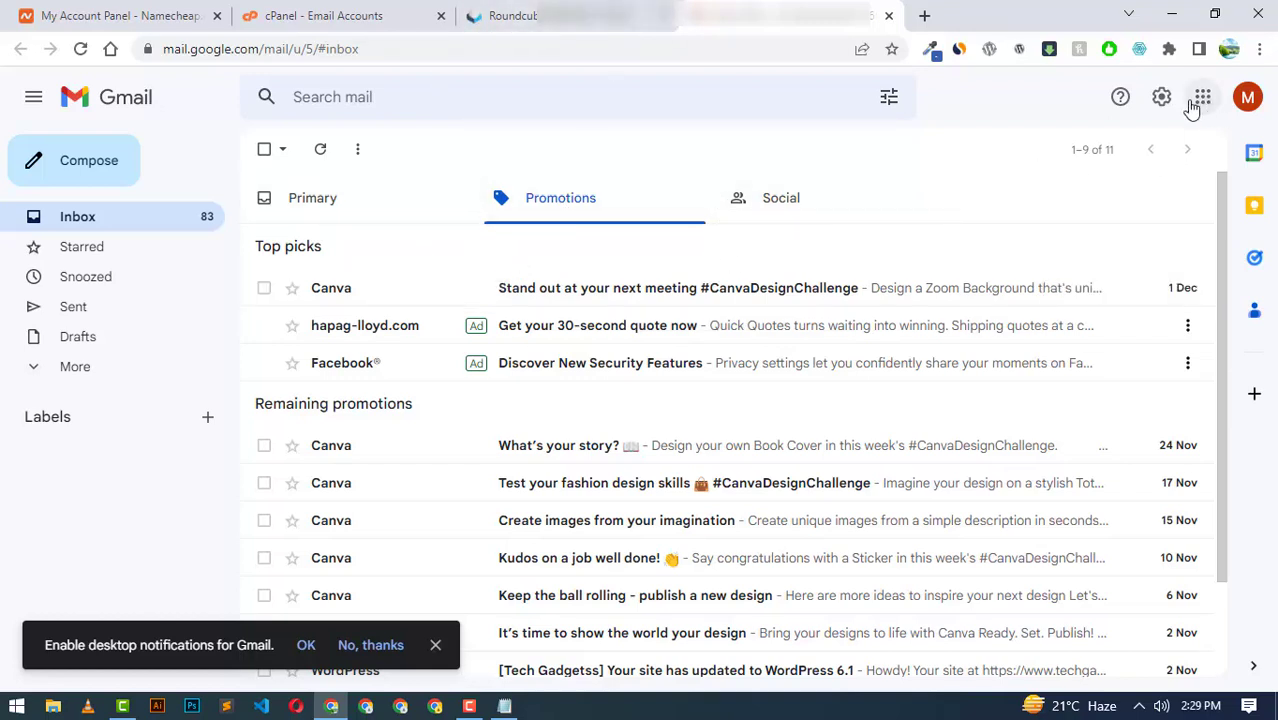
- Open Gmail's full settings on Accounts and Import and dismiss the notifications prompt
left_click(1156, 100)
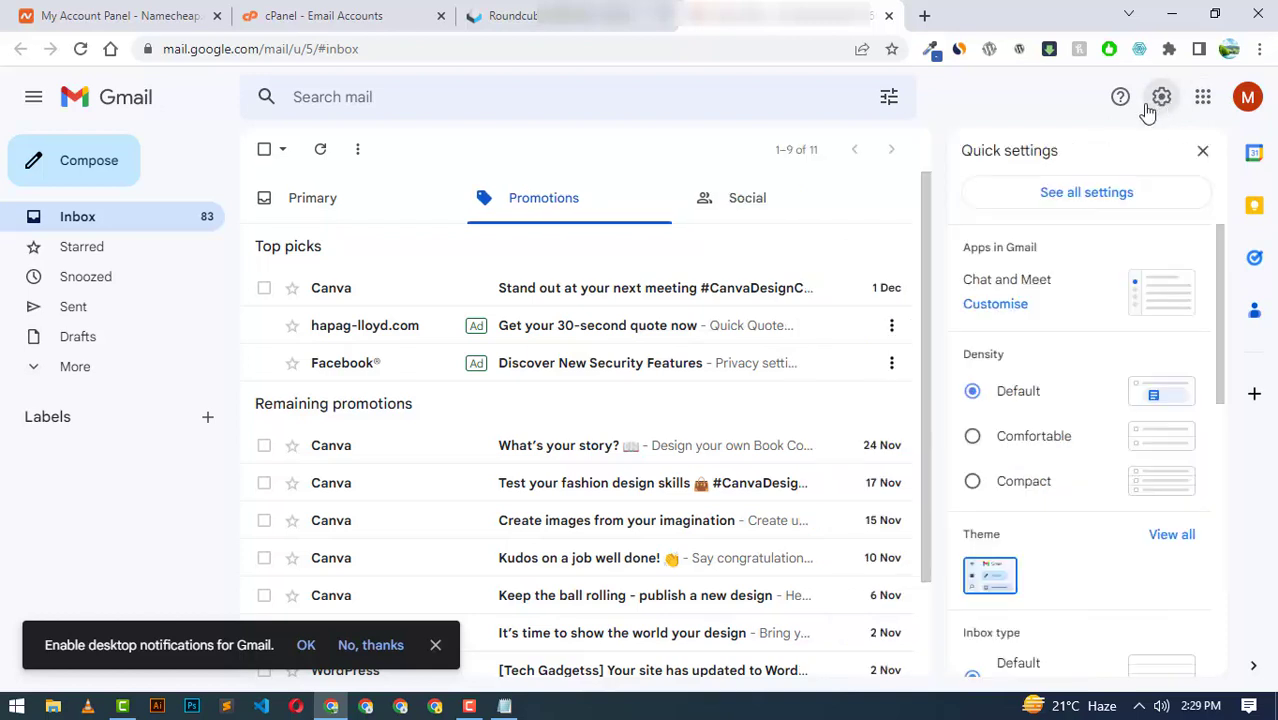
left_click(1074, 194)
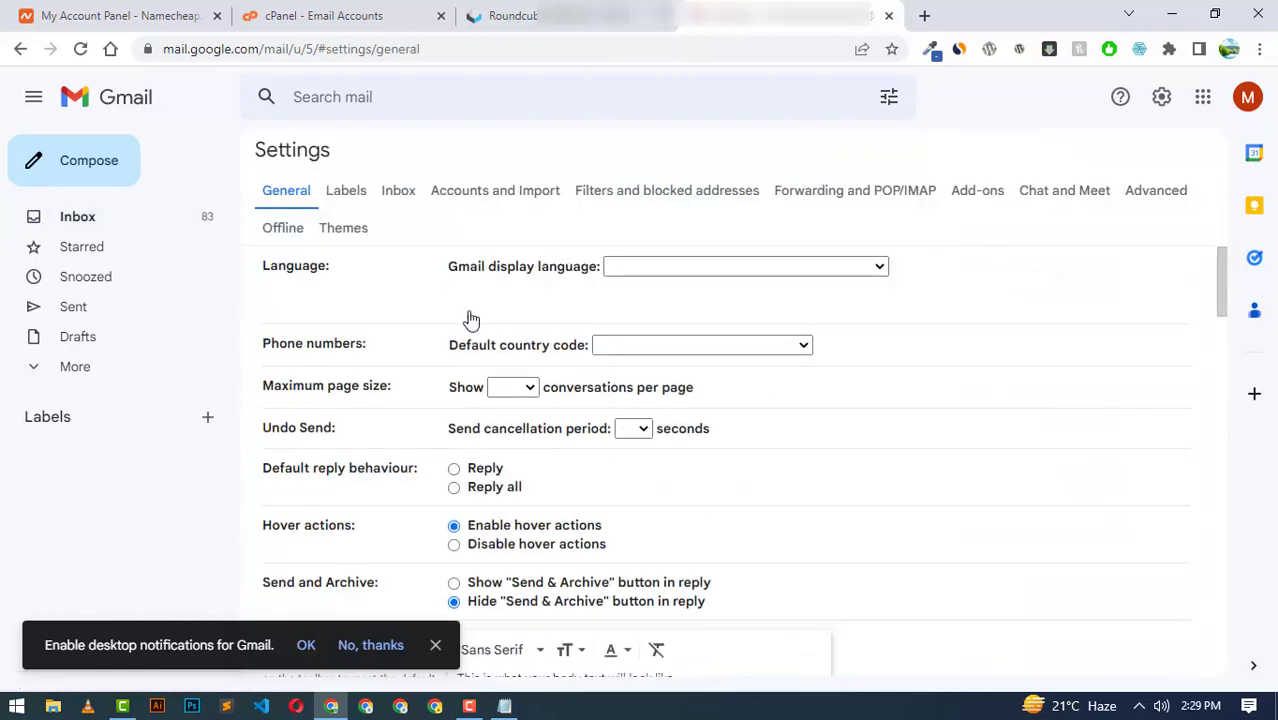
left_click(480, 196)
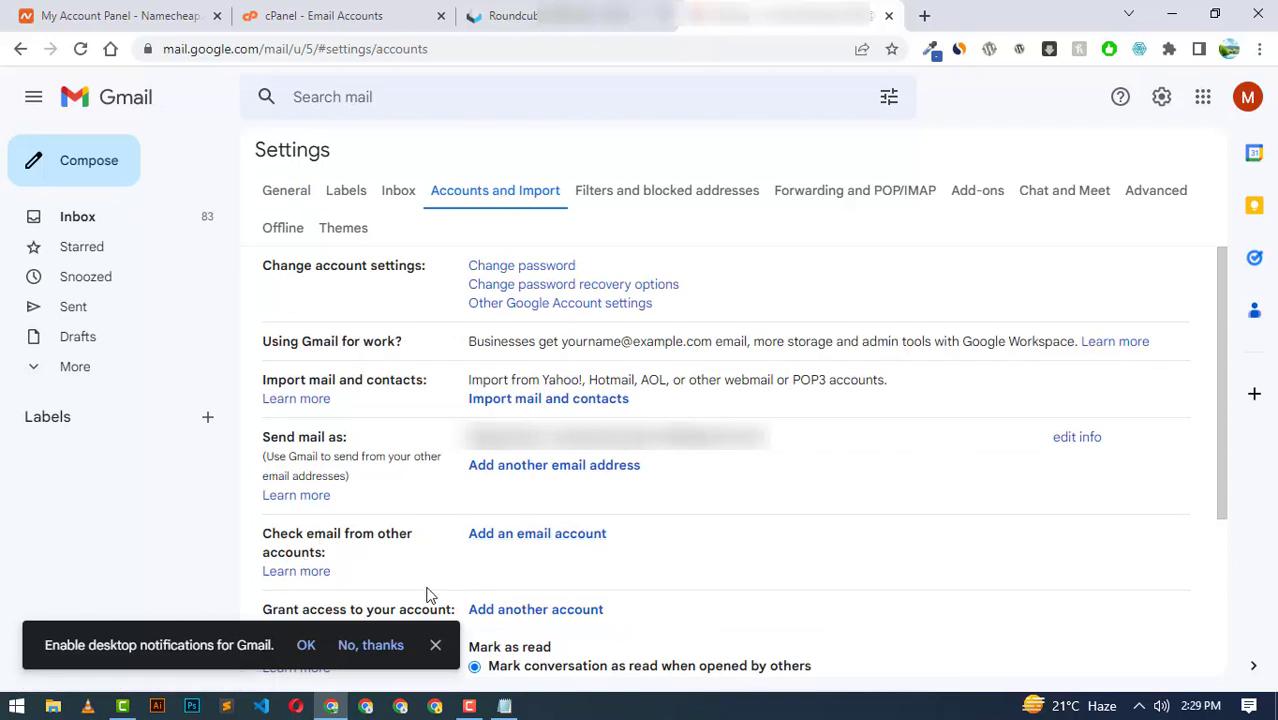
left_click(387, 655)
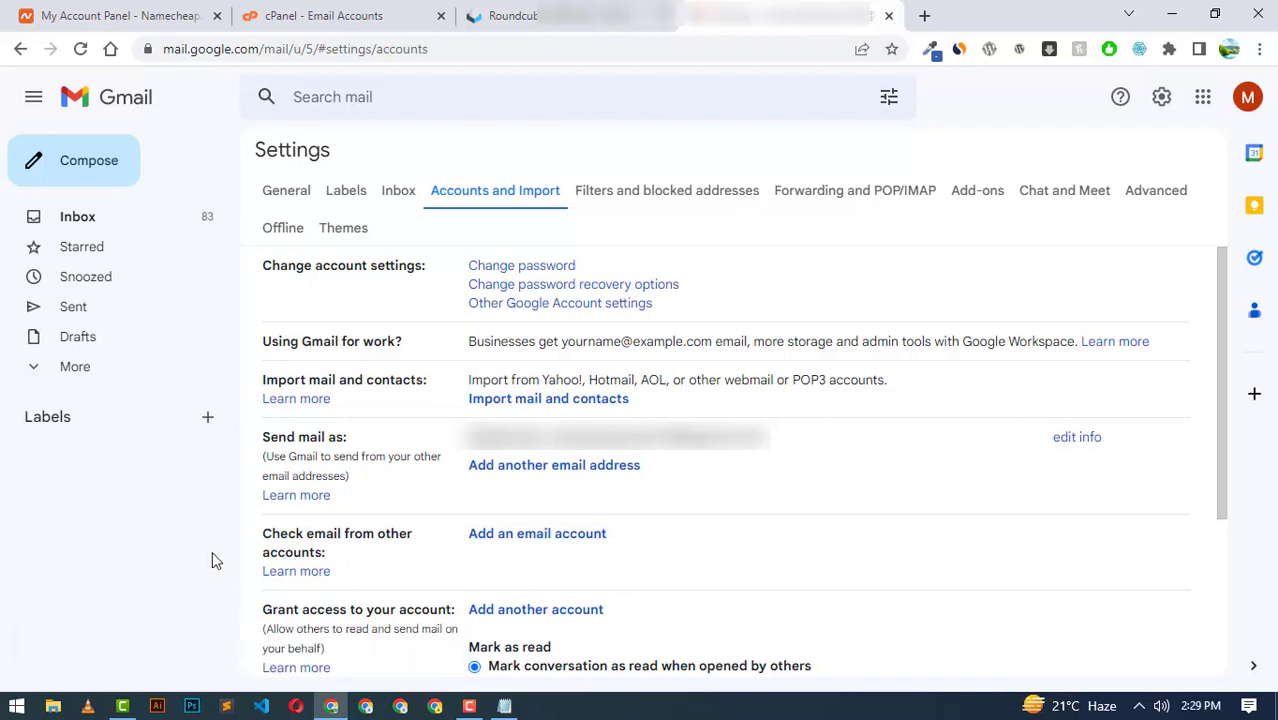
left_click(531, 536)
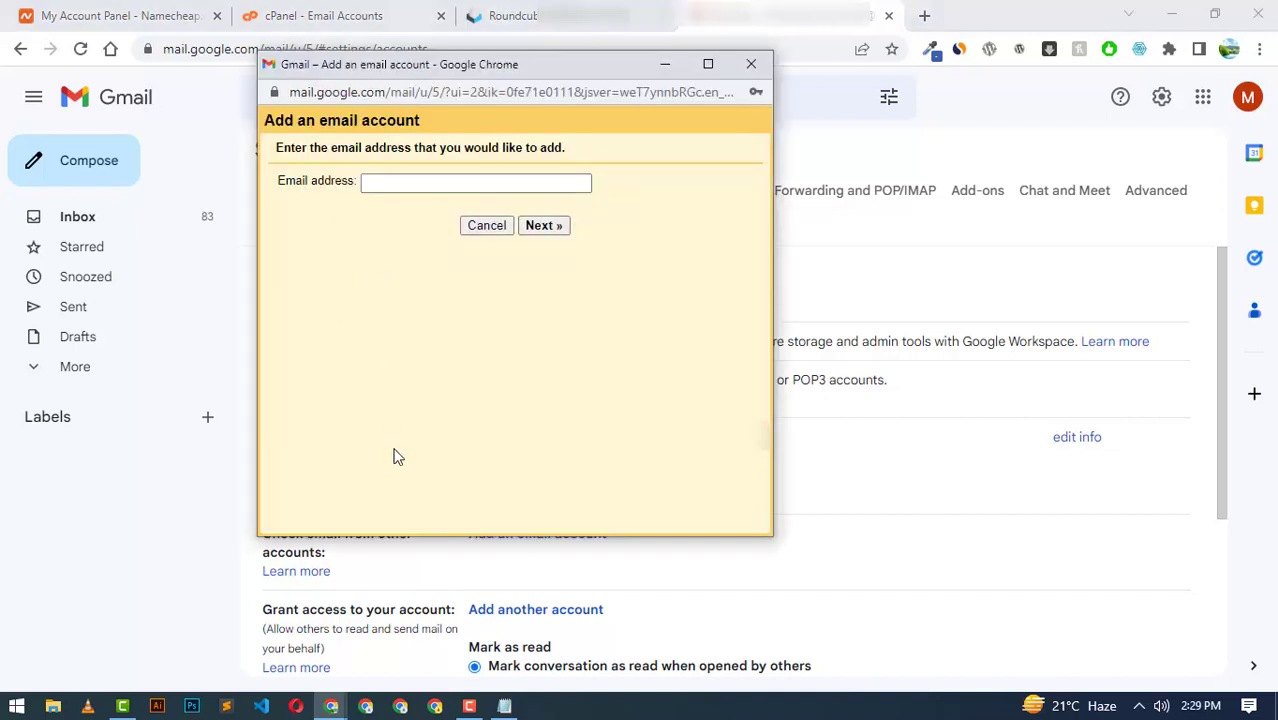
left_click(504, 706)
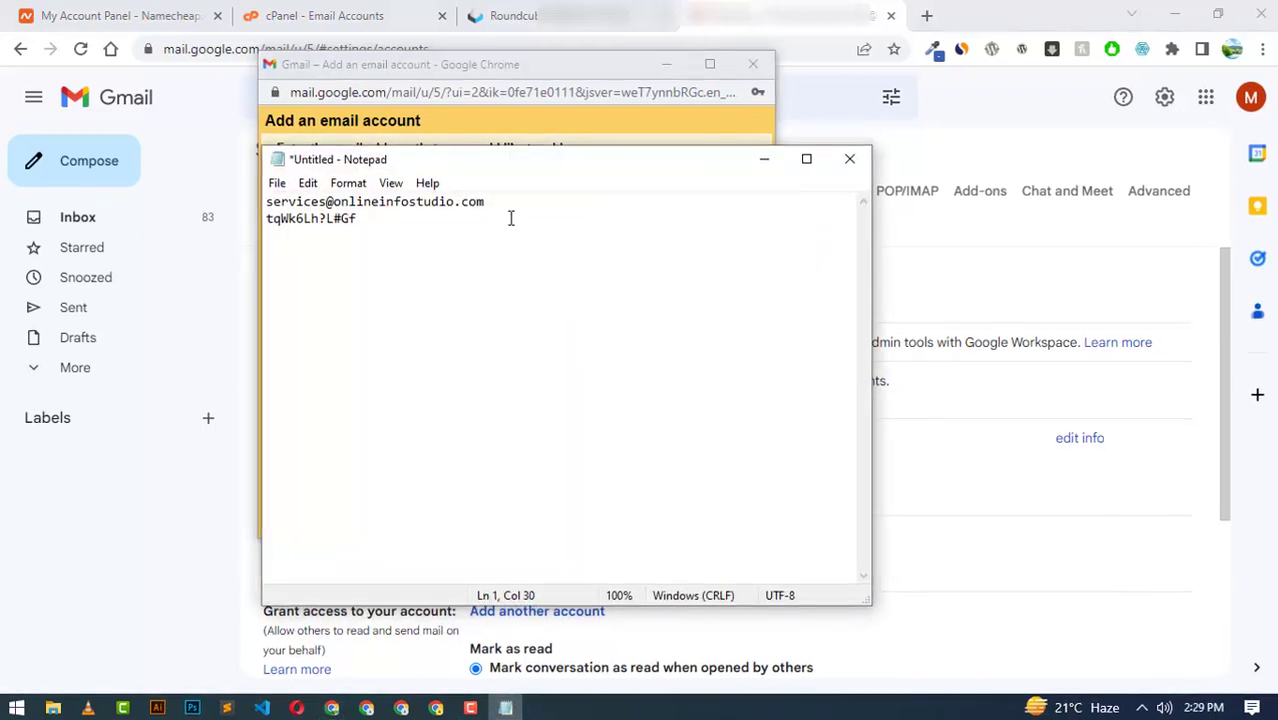
left_click_drag(553, 225, 283, 230)
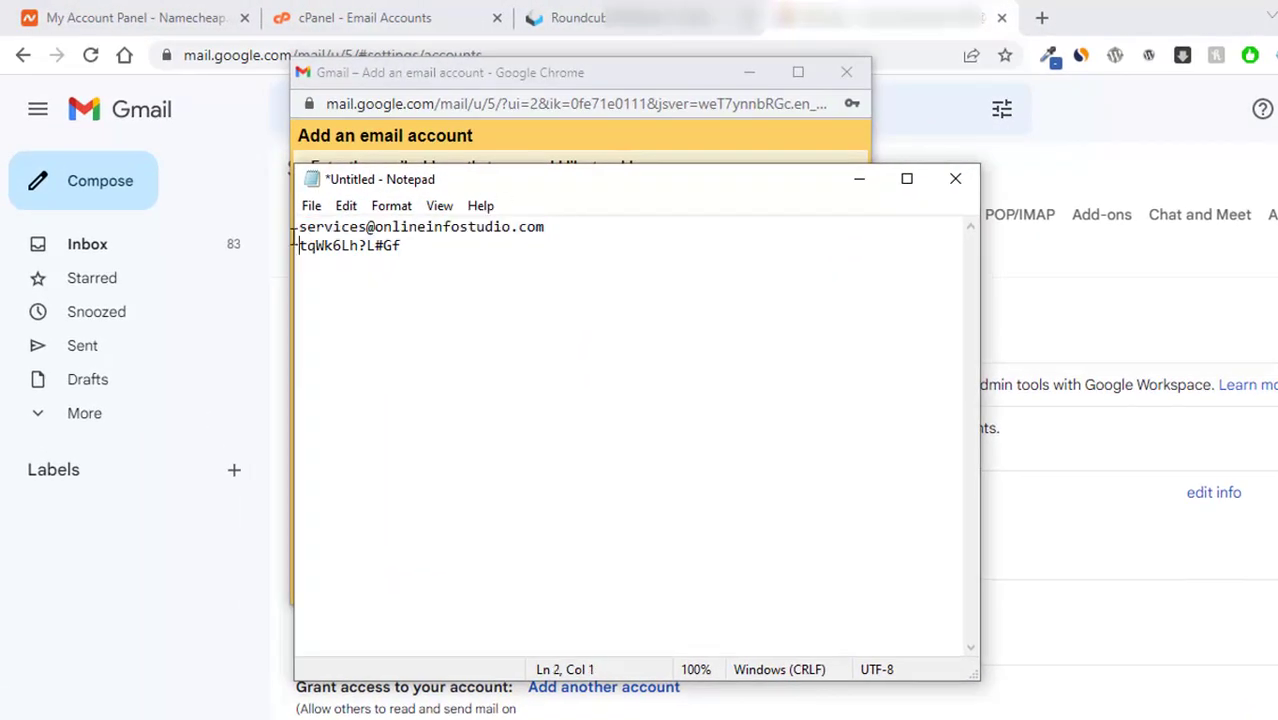
double_click(318, 228)
left_click(318, 228)
double_click(318, 228)
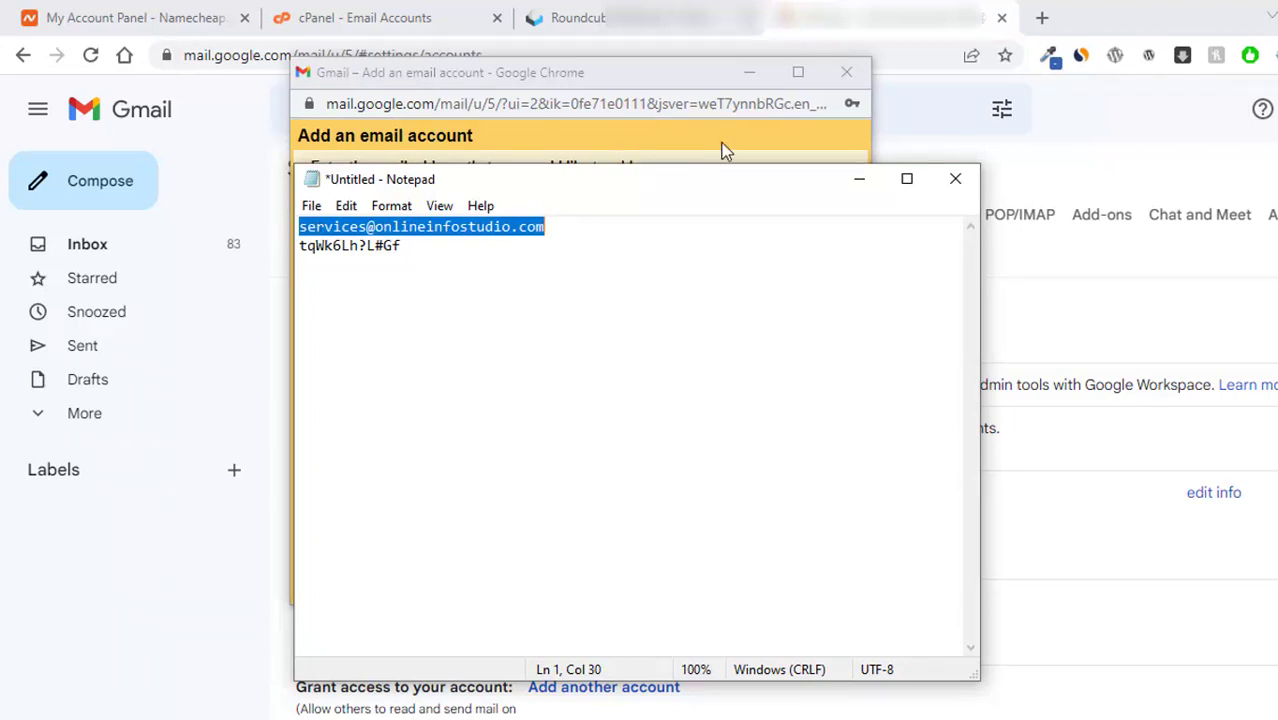
left_click(859, 182)
left_click(460, 206)
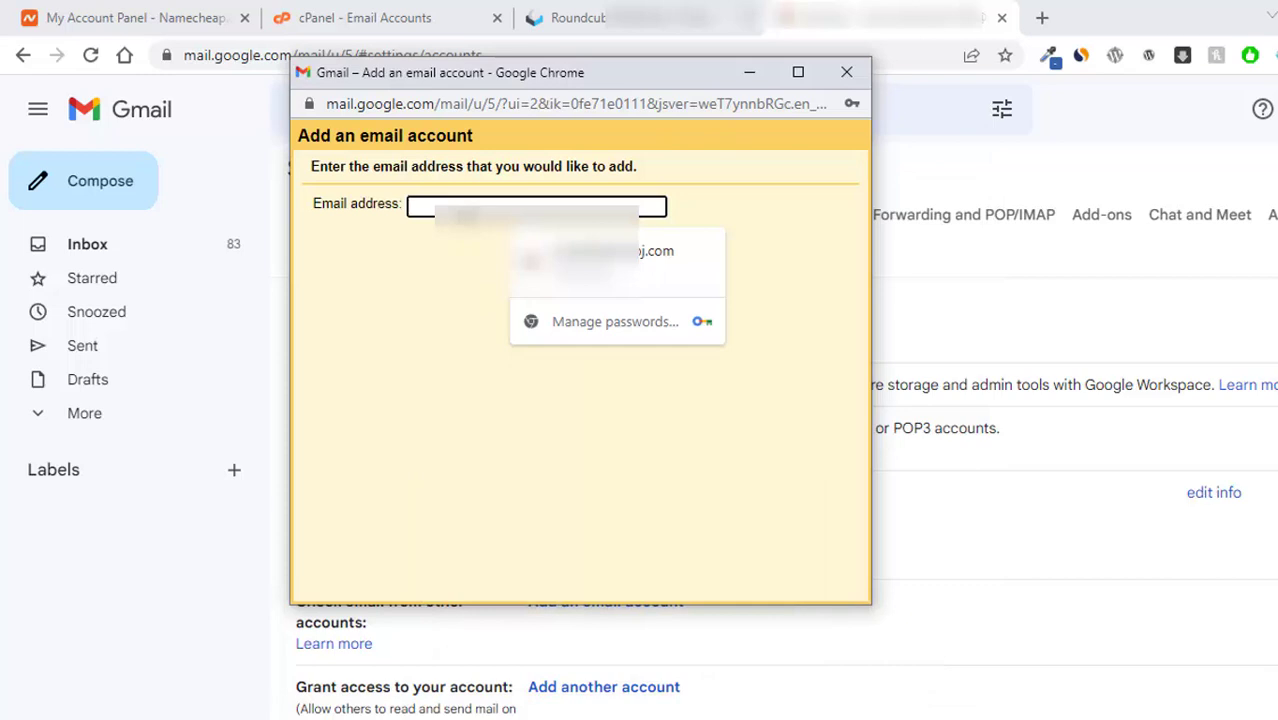
key("ctrl+v")
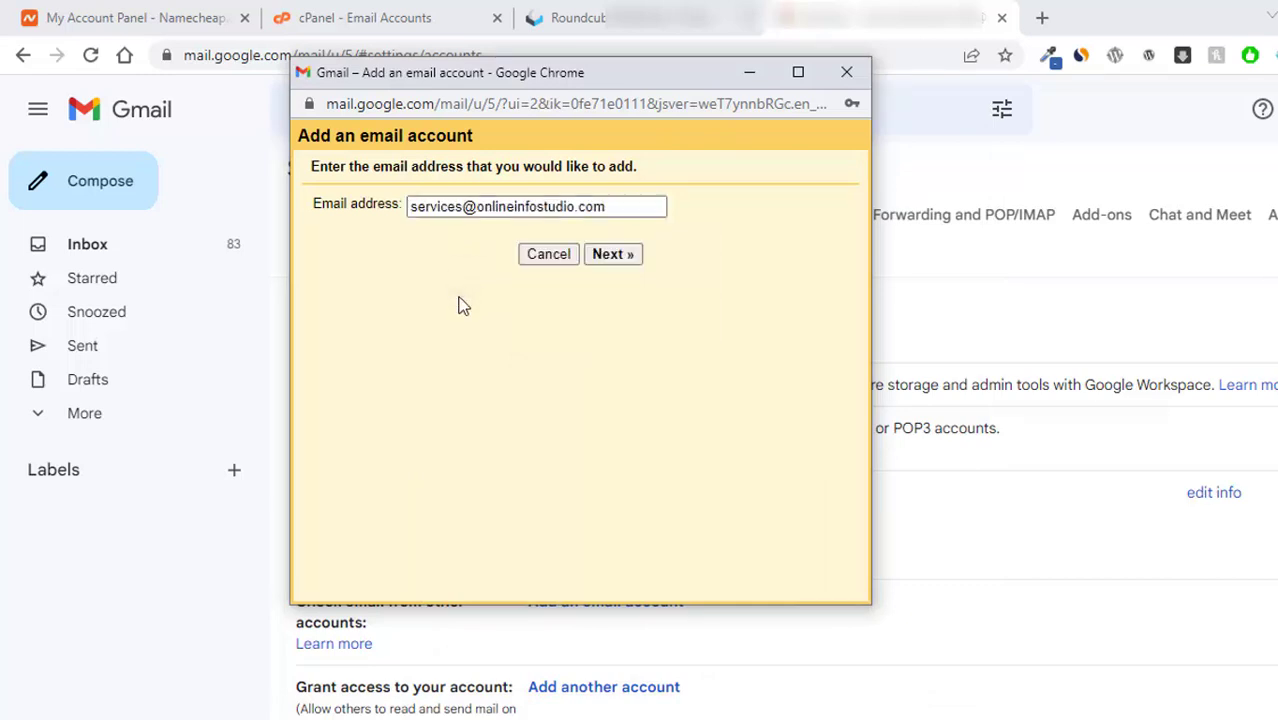
left_click(612, 254)
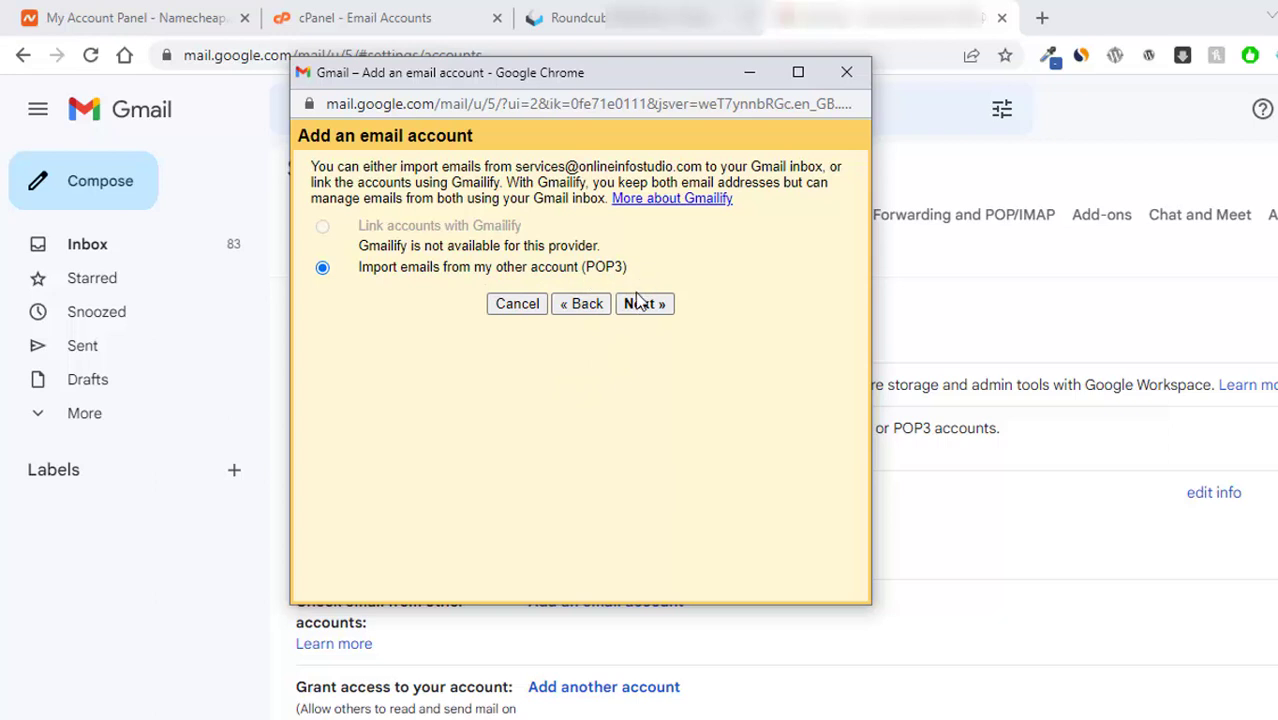
- Choose POP3 import and fill in the full address as username and the saved mailbox password
left_click(649, 306)
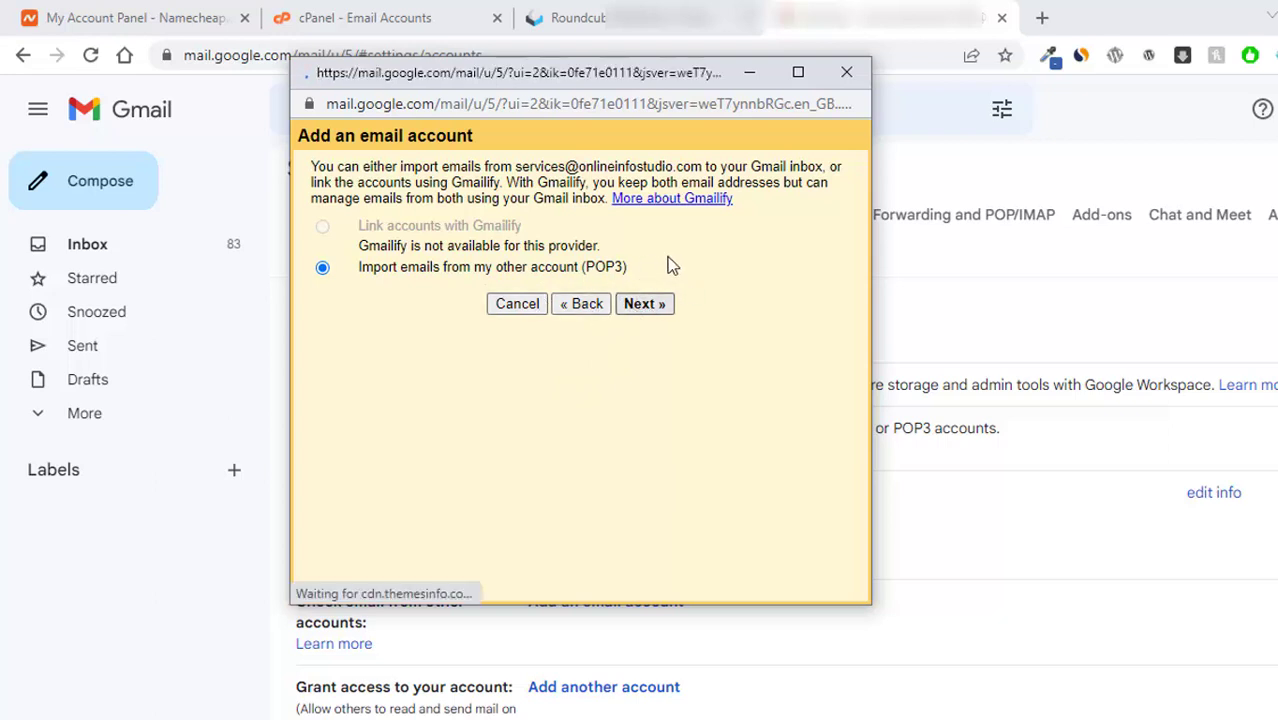
left_click(467, 224)
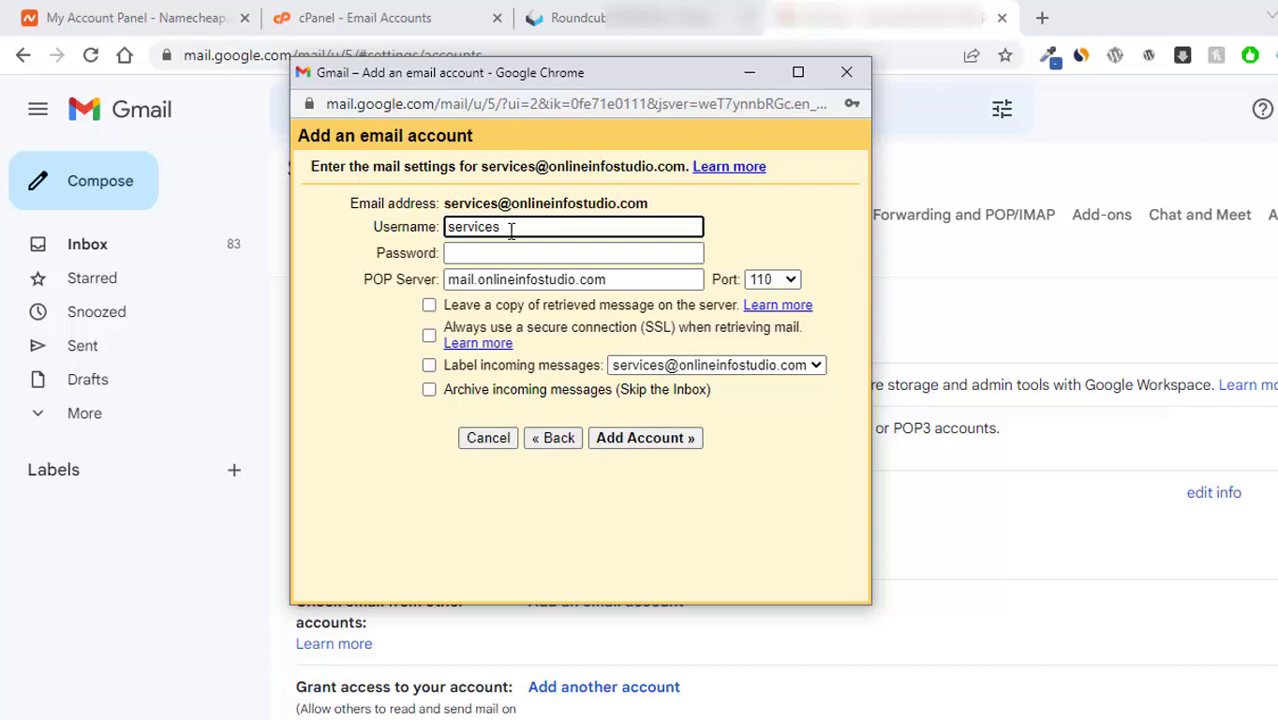
double_click(511, 229)
key("ctrl+v")
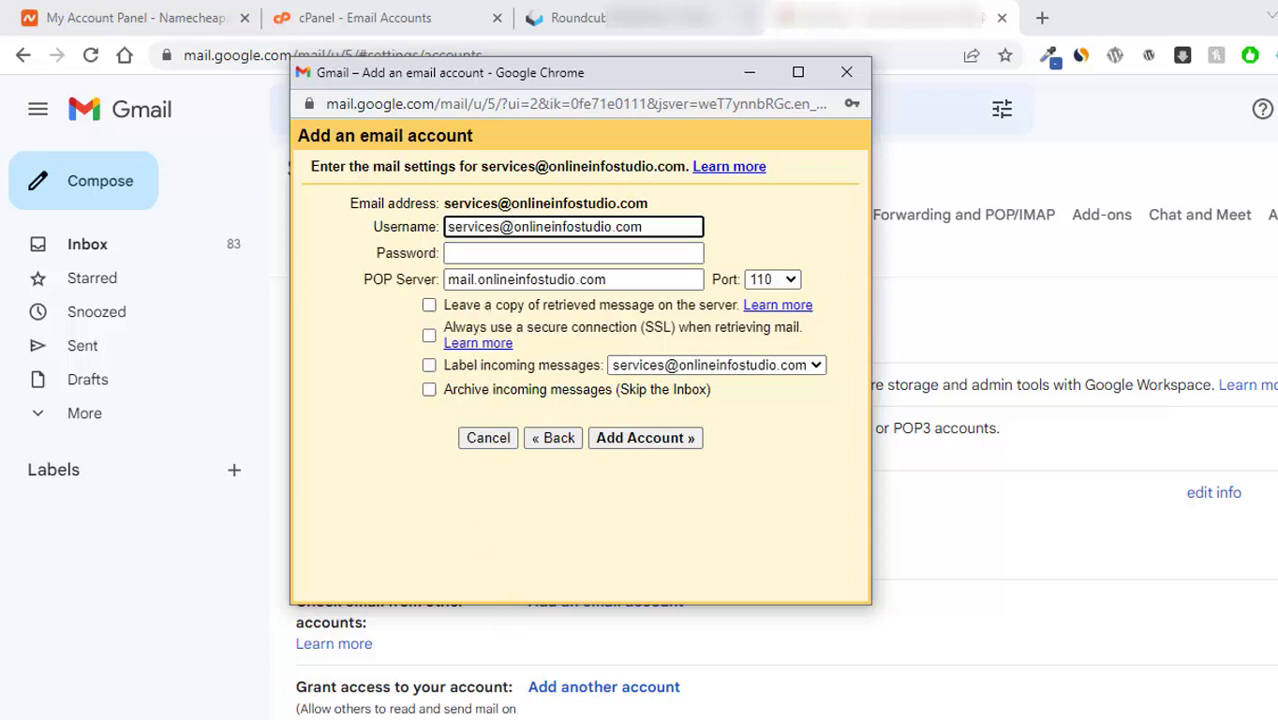
key("alt+Tab")
left_click_drag(409, 247, 282, 264)
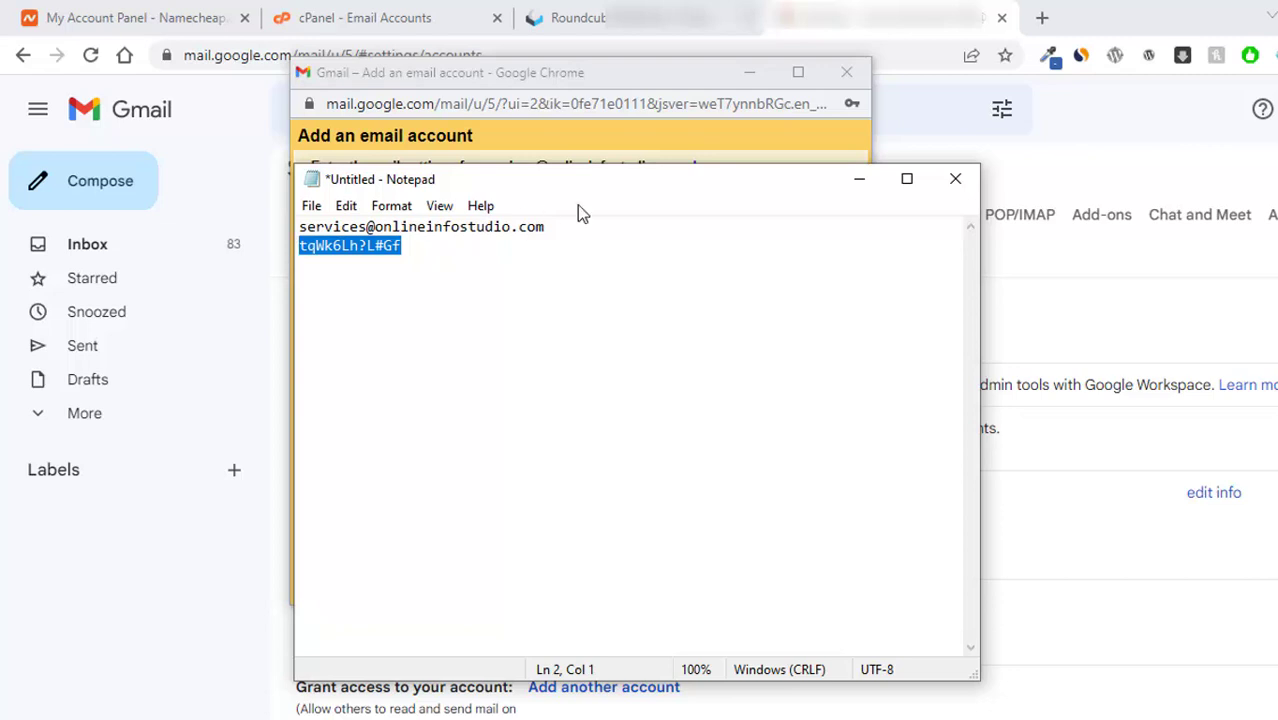
left_click(864, 180)
left_click(485, 256)
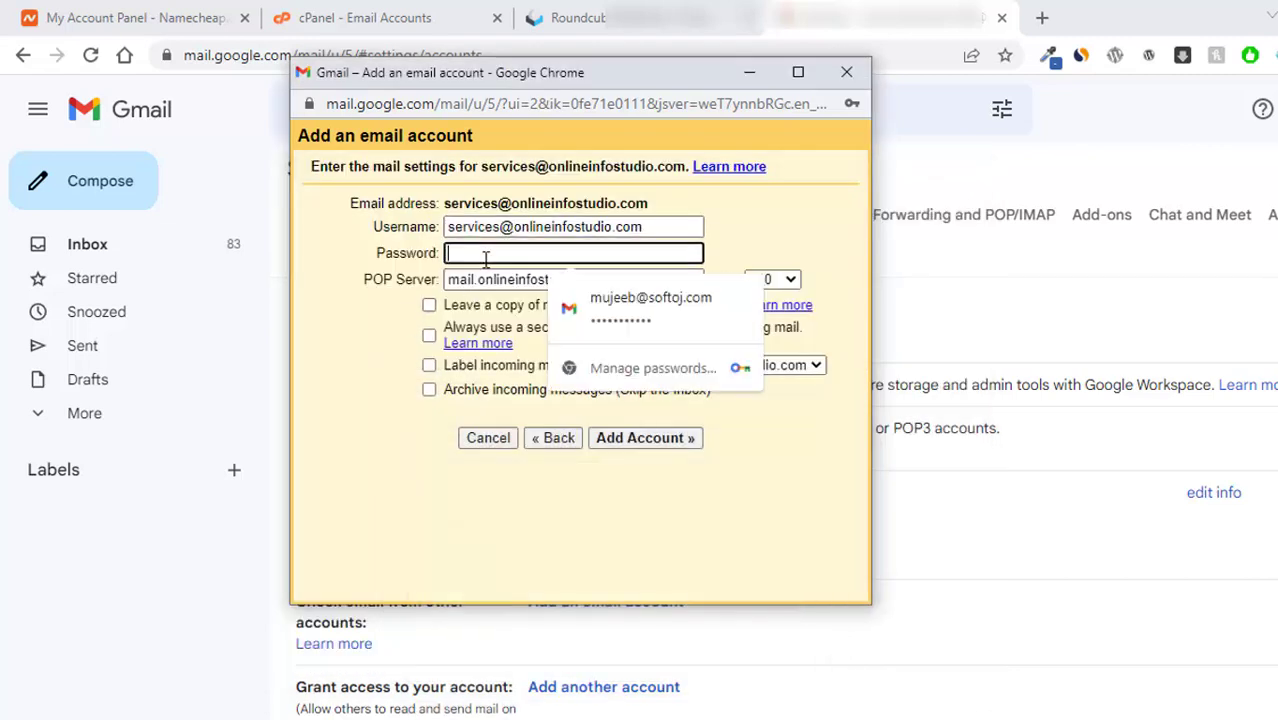
key("ctrl+v")
left_click(774, 222)
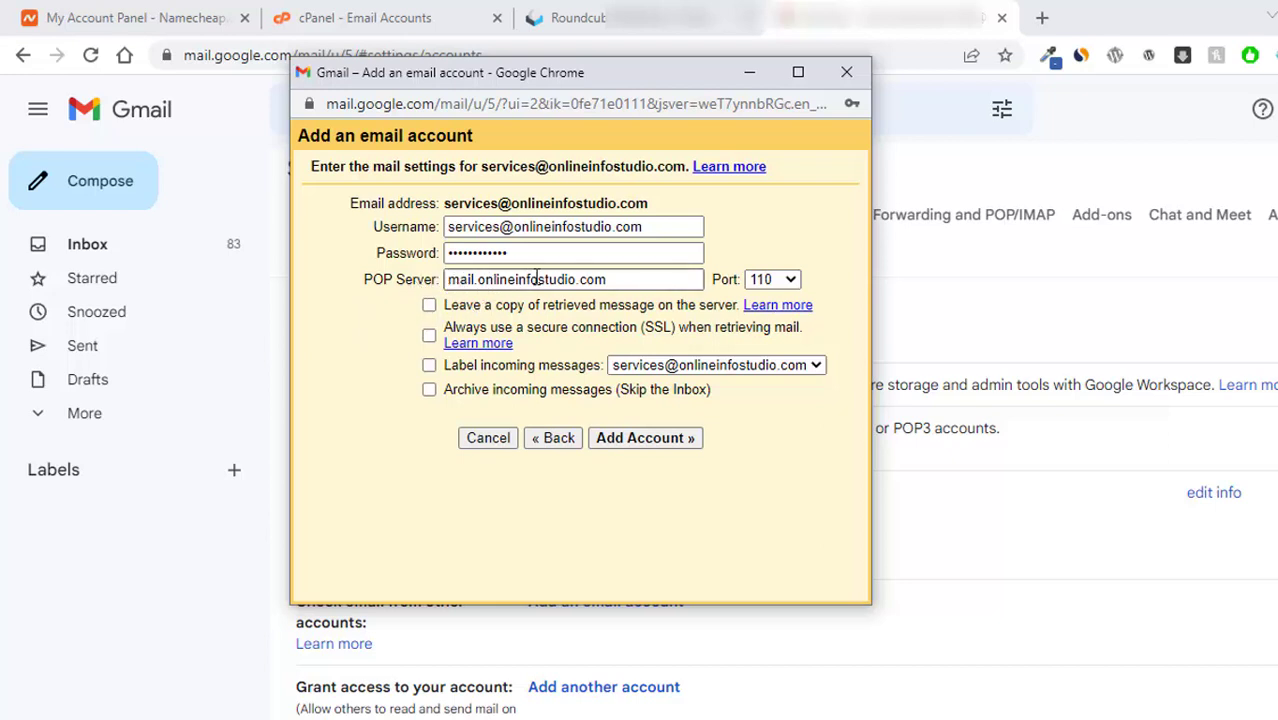
- Change the POP server to onlineinfostudio.com and set port 995
left_click(479, 280)
key("BackSpace")
key("BackSpace")
key("BackSpace")
key("BackSpace")
key("BackSpace")
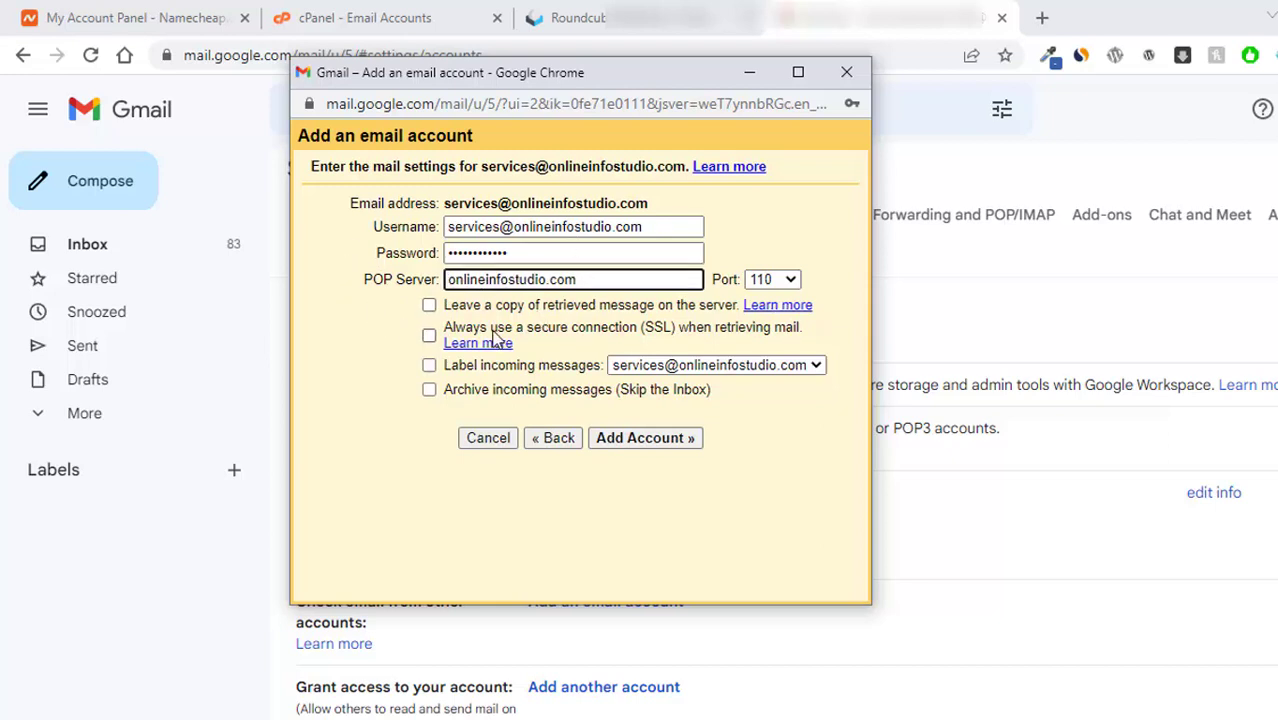
left_click(771, 284)
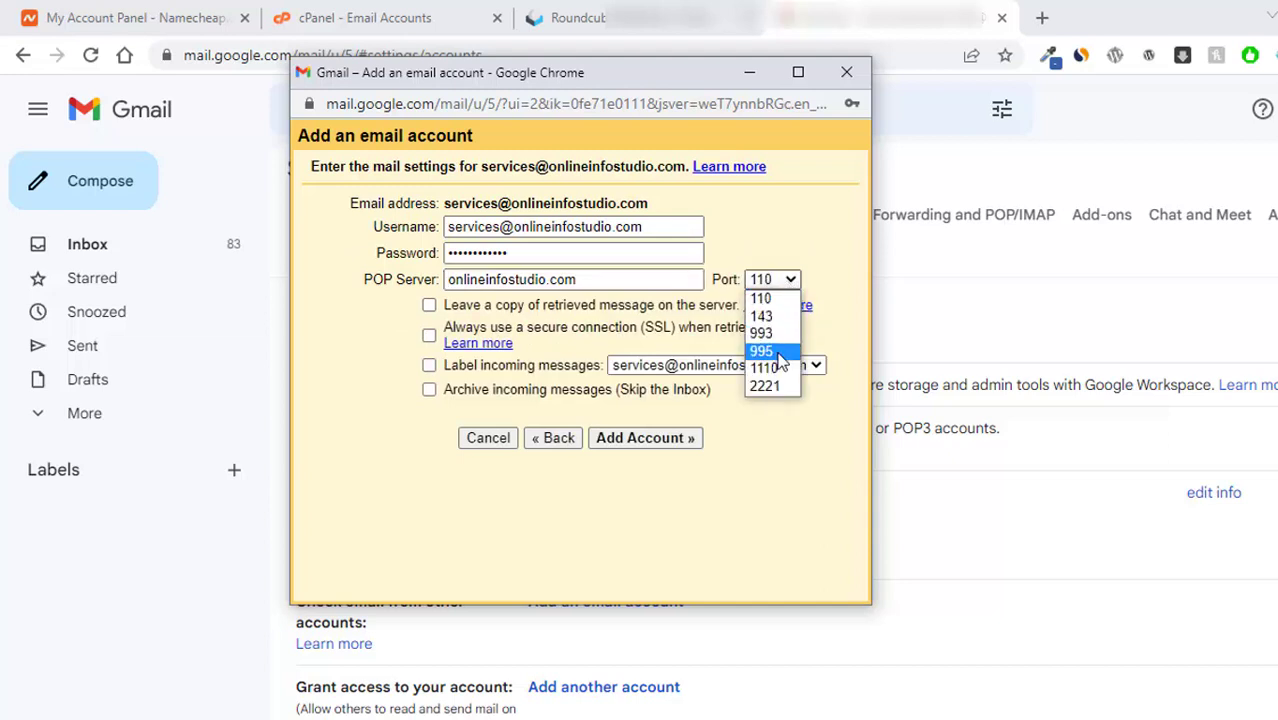
left_click(777, 351)
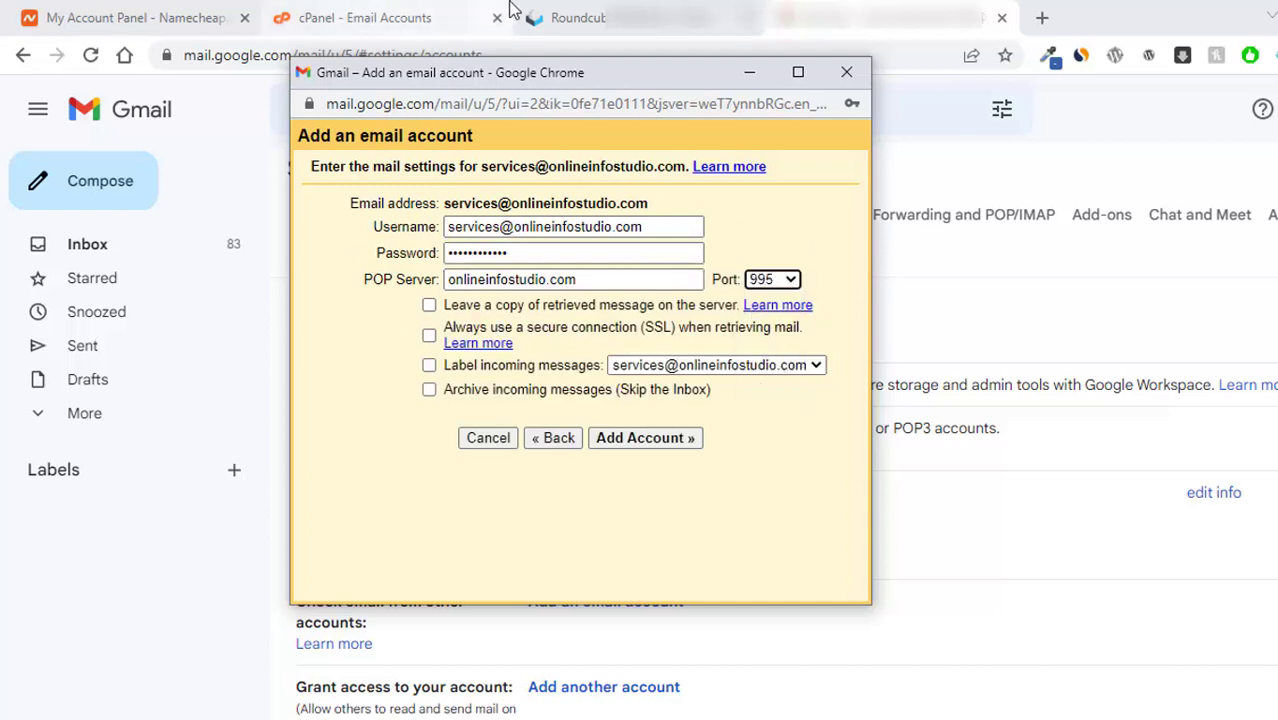
left_click(545, 15)
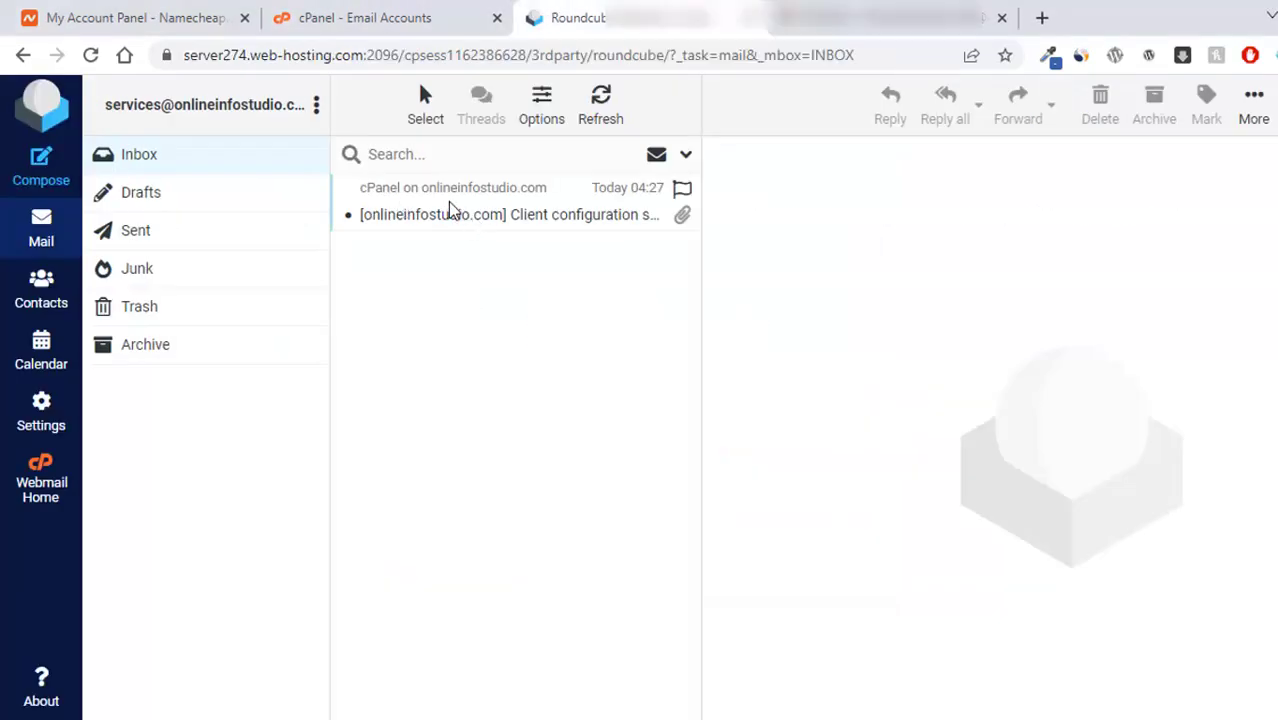
- Reopen the Client configuration email to confirm POP3 port 995 and SMTP port 465
left_click(476, 210)
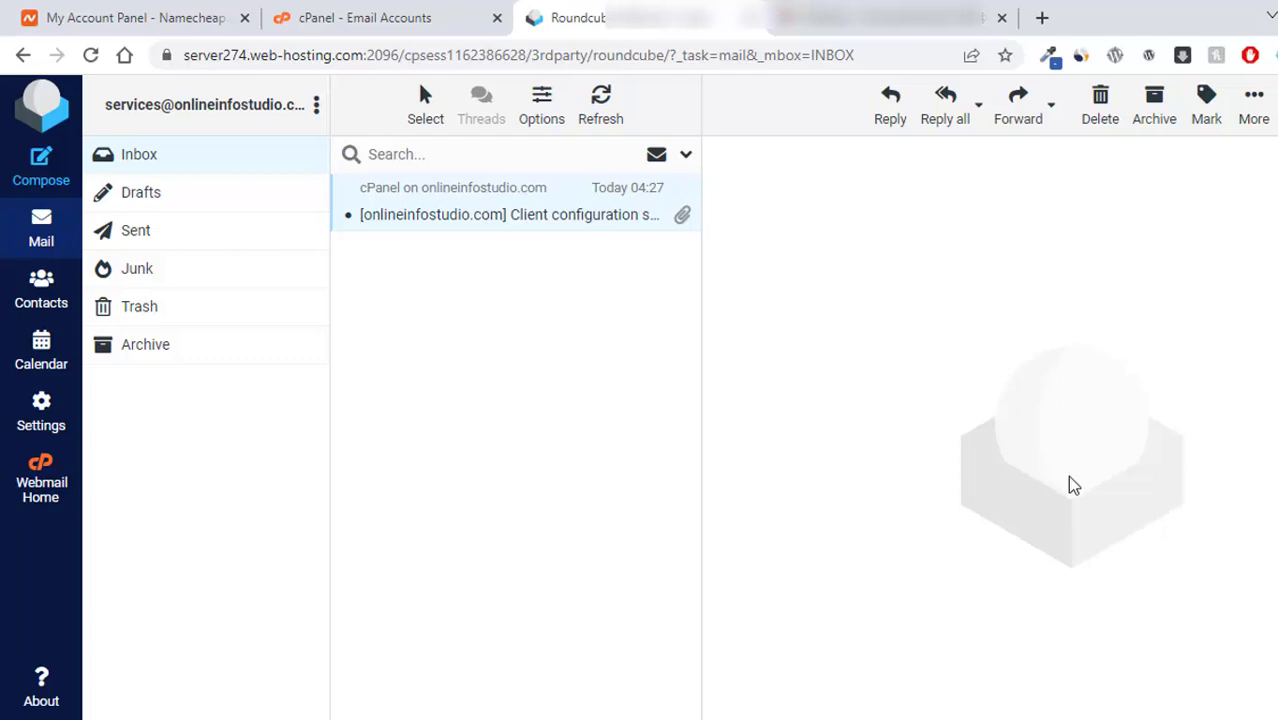
scroll(950, 445, "down", 3)
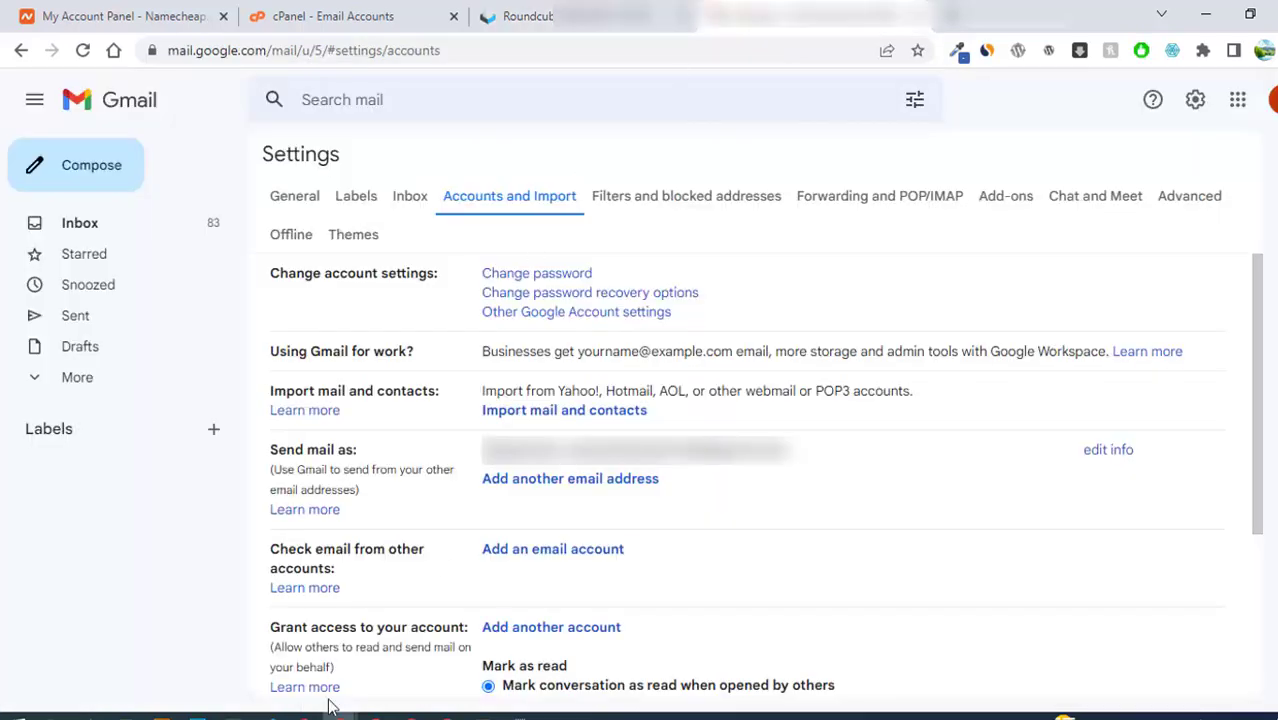
- Add the services mailbox over POP3 port 995, leaving a copy on the server and always using SSL
mouse_move(335, 712)
left_click(403, 675)
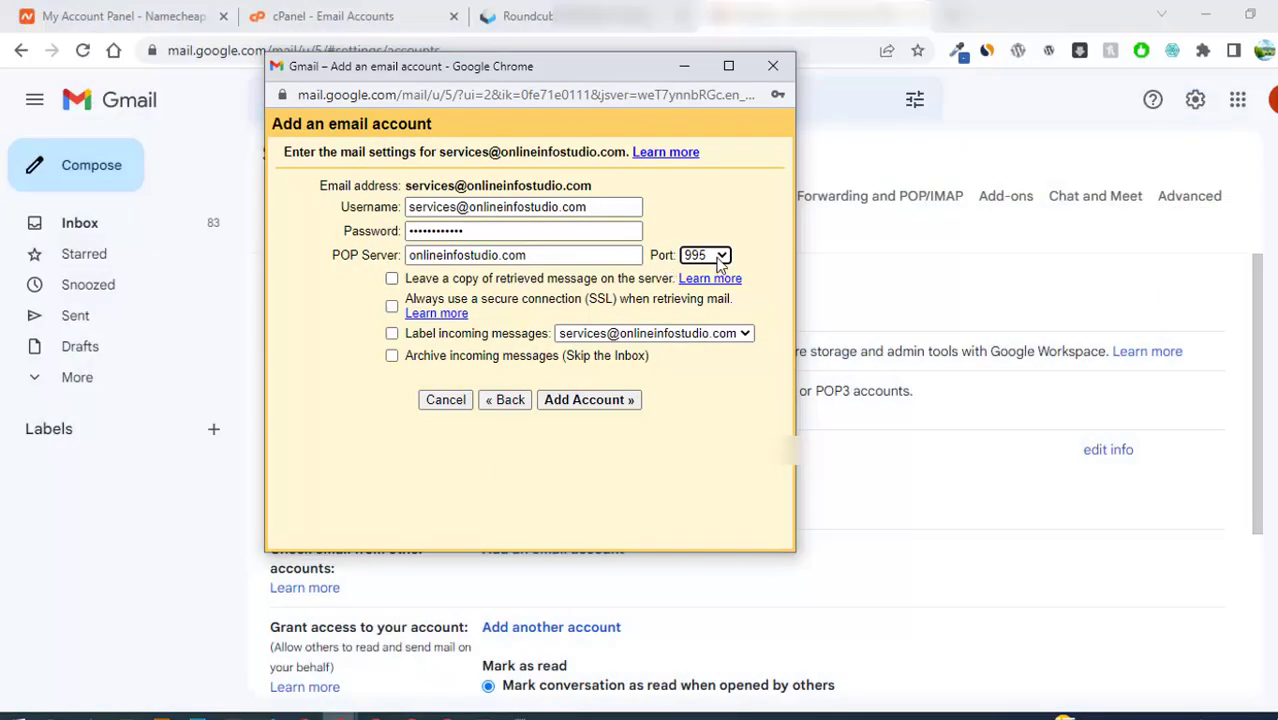
left_click(420, 283)
left_click(391, 307)
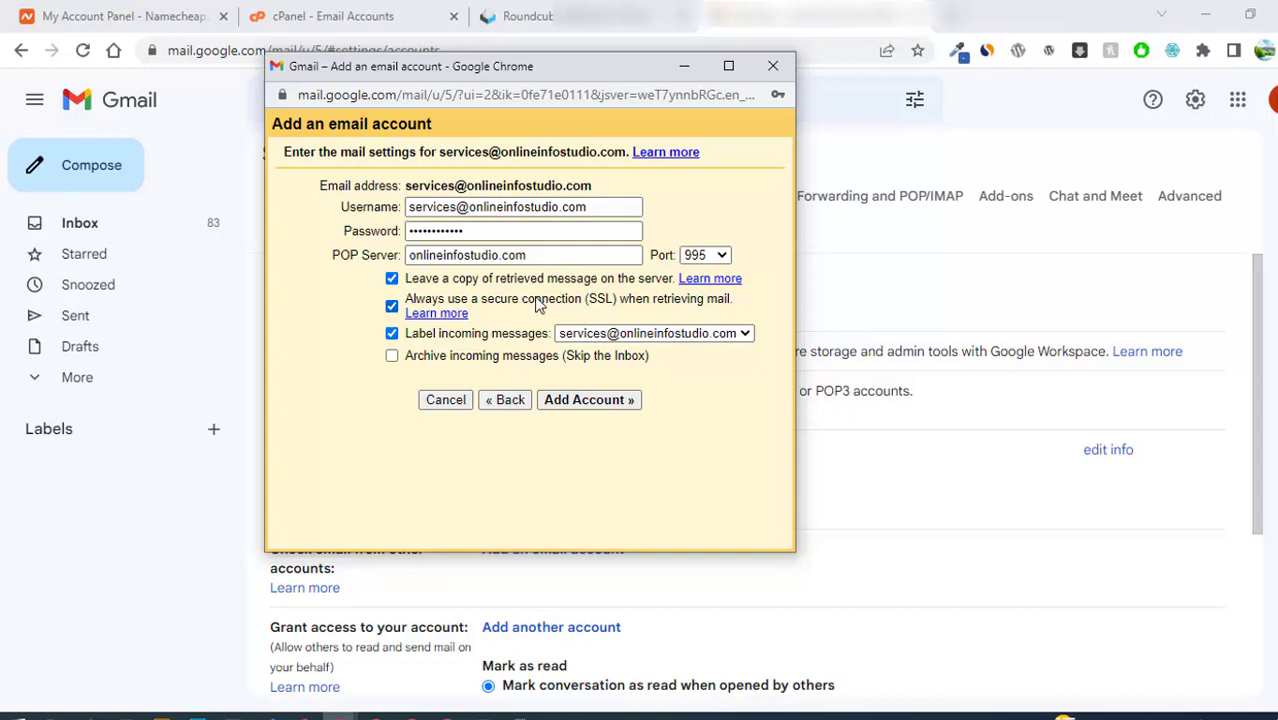
left_click(564, 400)
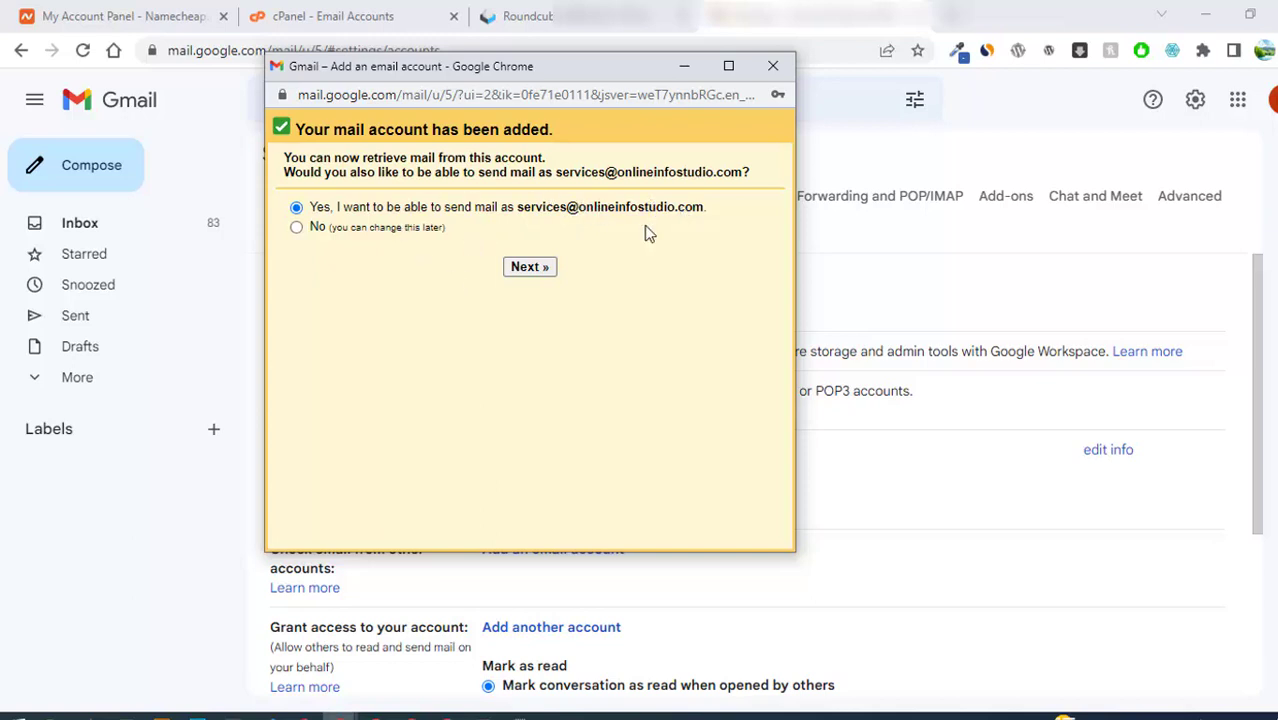
- Choose to send mail as the services address under the sender name Online Info Studio
left_click(530, 268)
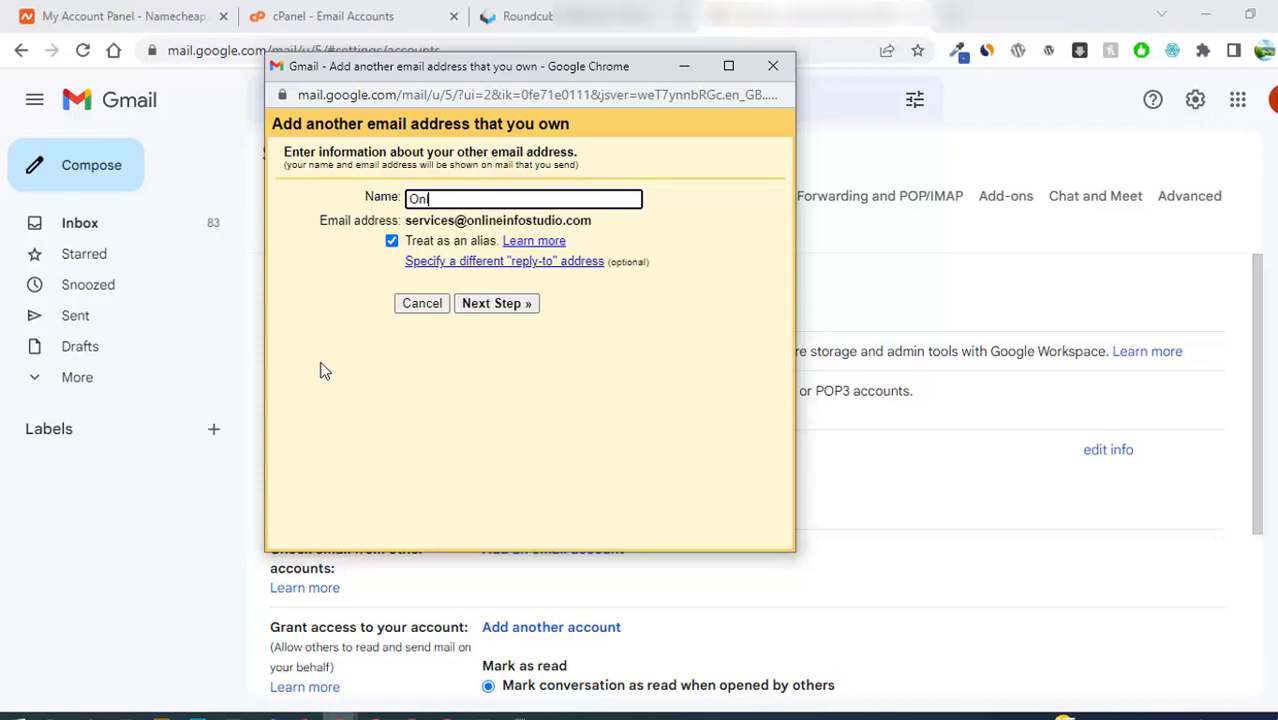
type("line Info Studio")
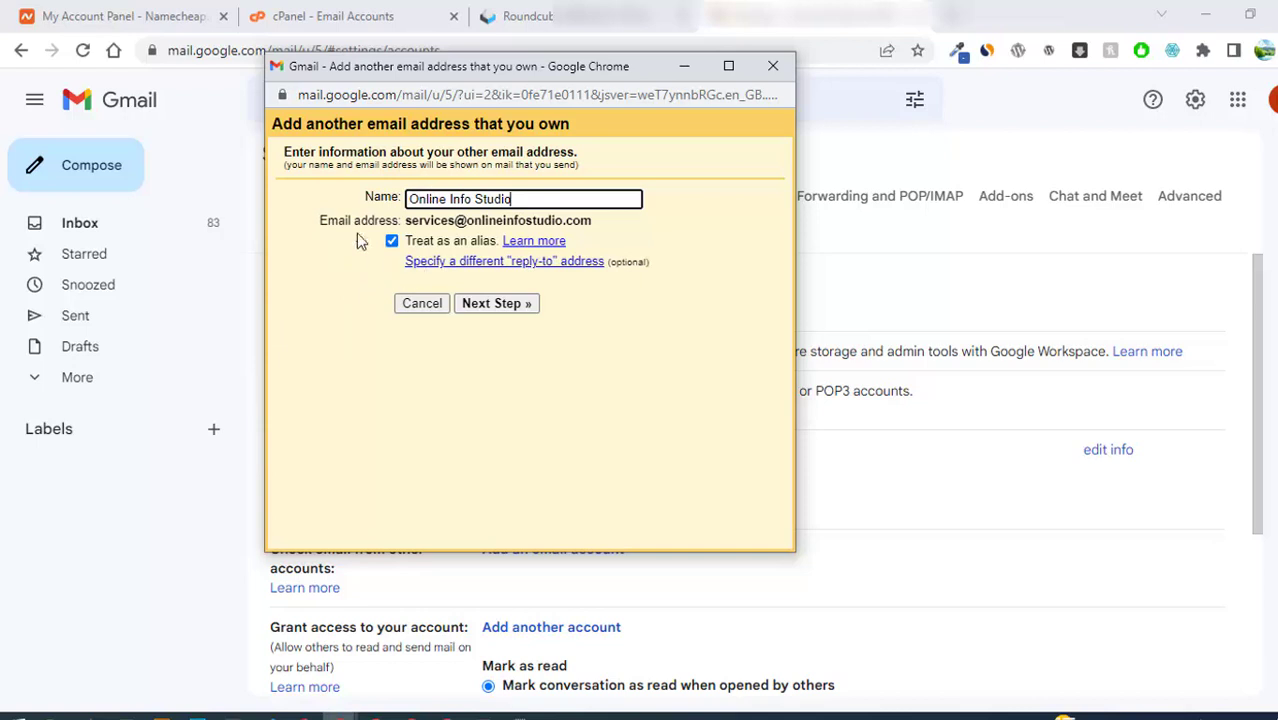
left_click(488, 311)
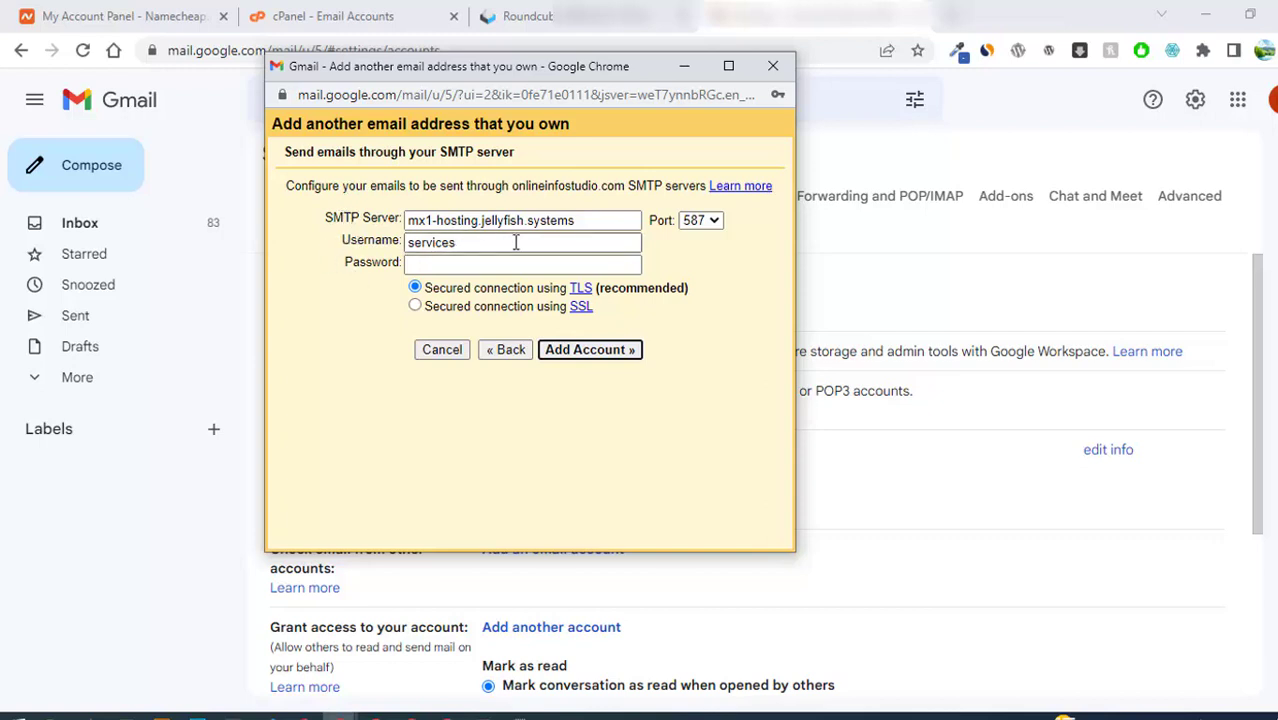
- Set the SMTP server to onlineinfostudio.com and the port to 465
double_click(624, 222)
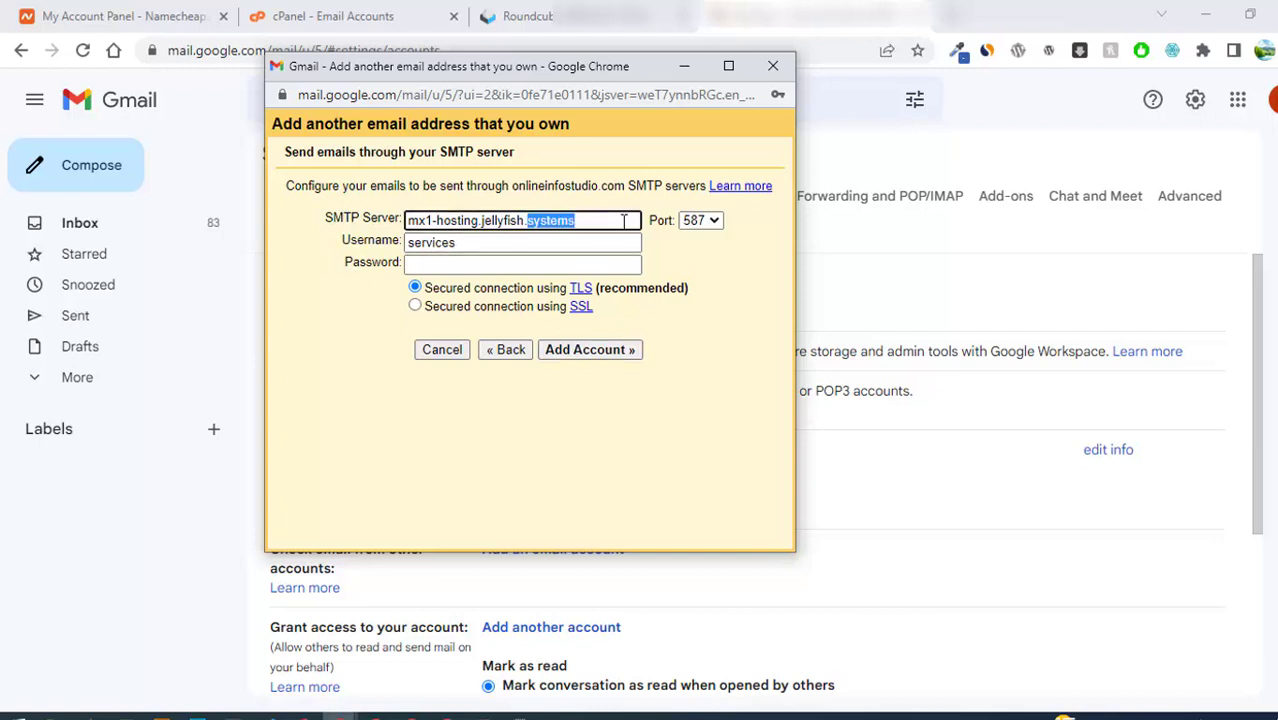
triple_click(624, 222)
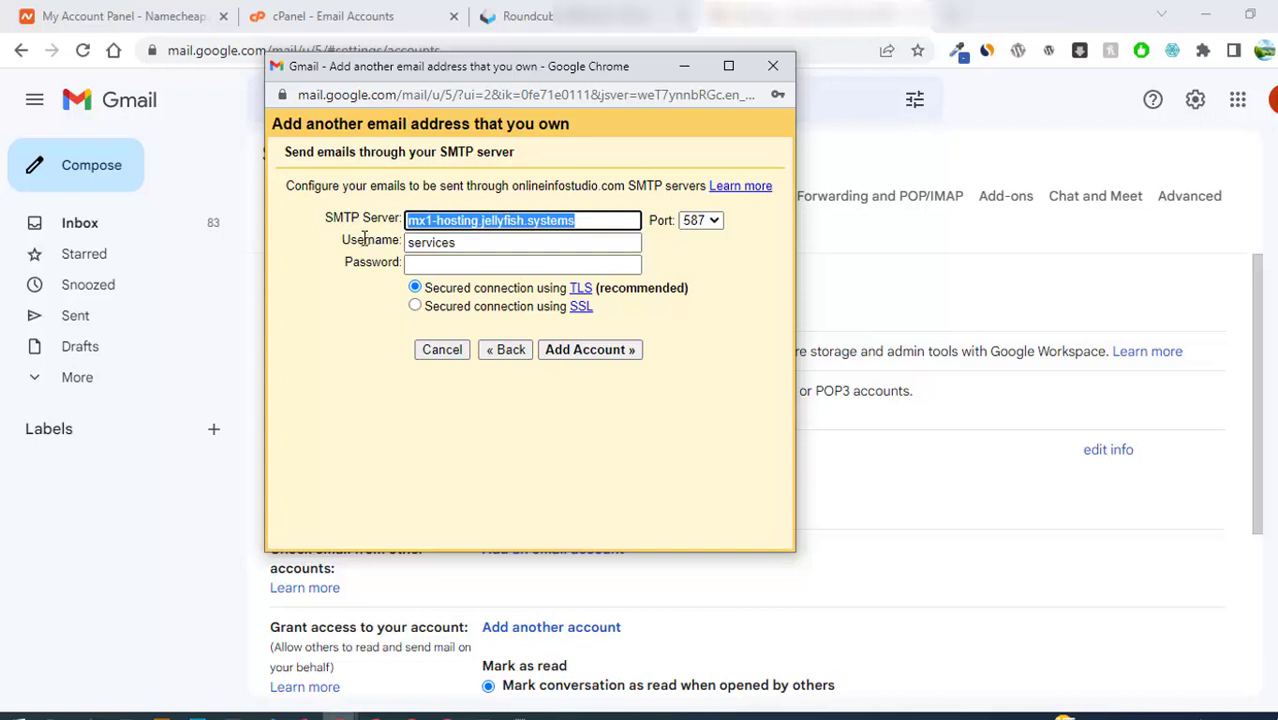
key("BackSpace")
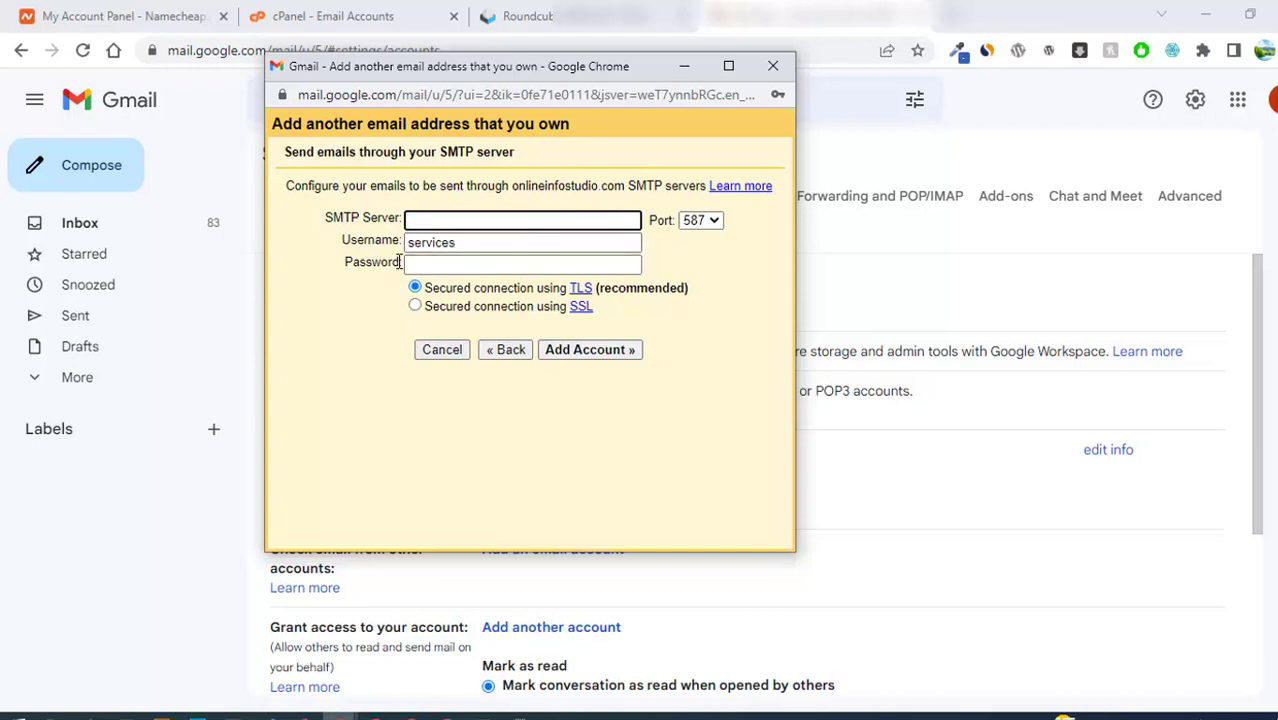
type("onlineinfostudio.com")
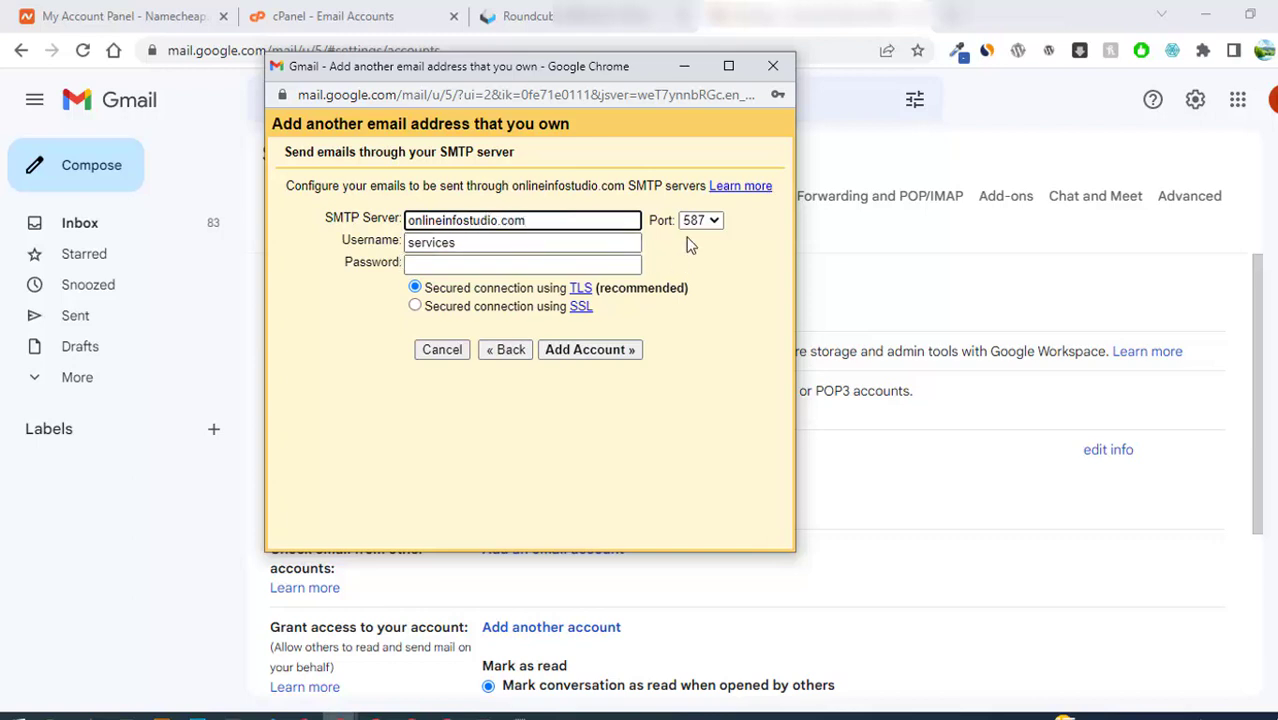
left_click(716, 222)
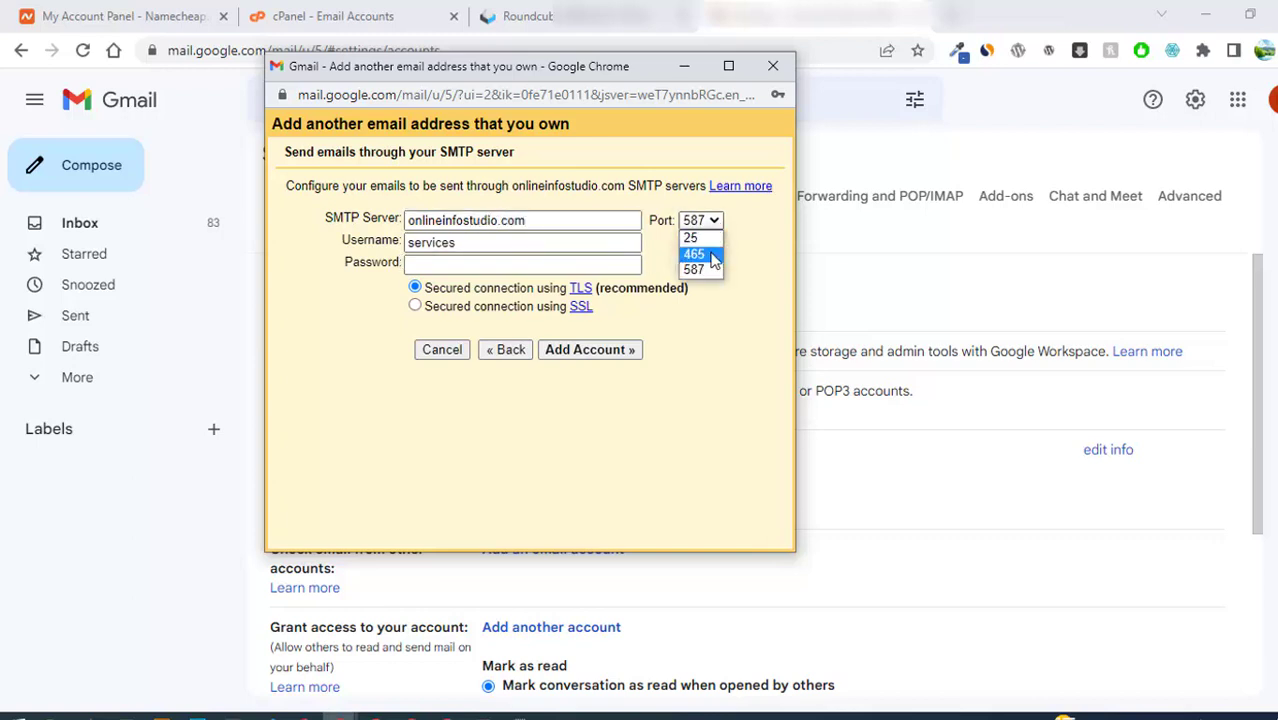
left_click(714, 255)
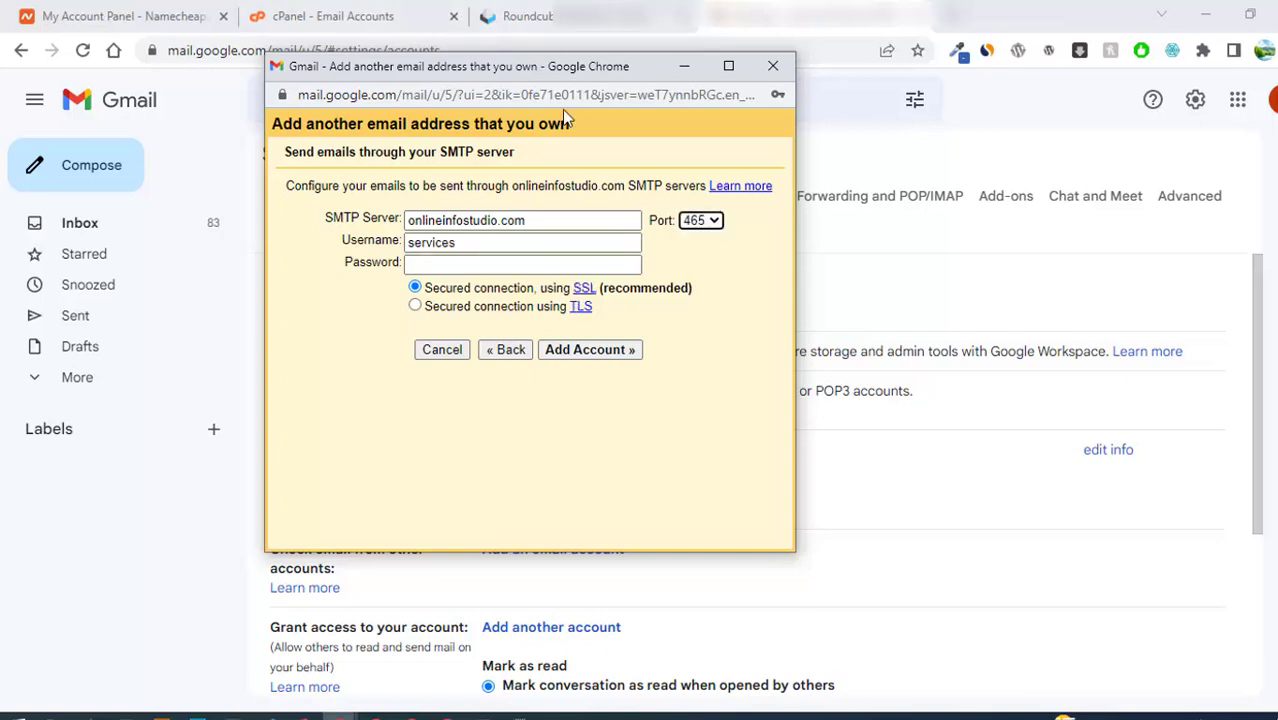
- Check the outgoing server settings in webmail, then return to the send-as setup window
left_click(515, 16)
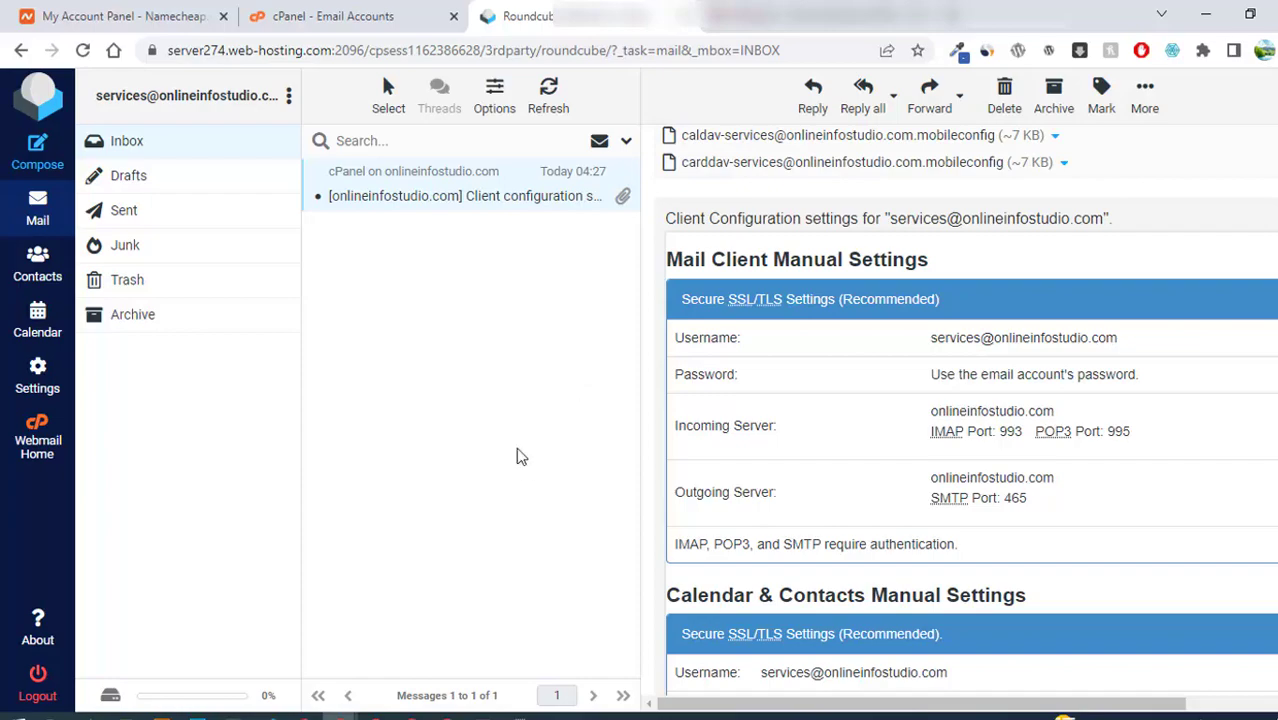
left_click(850, 12)
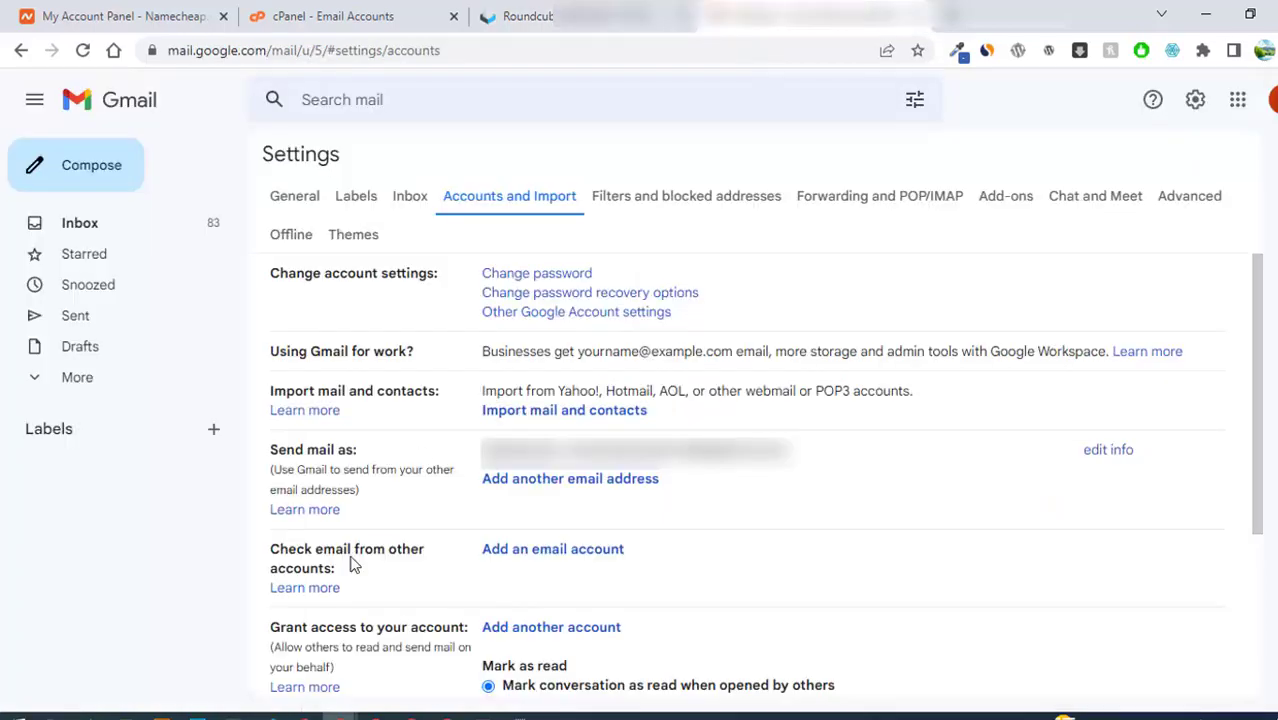
mouse_move(338, 714)
left_click(433, 655)
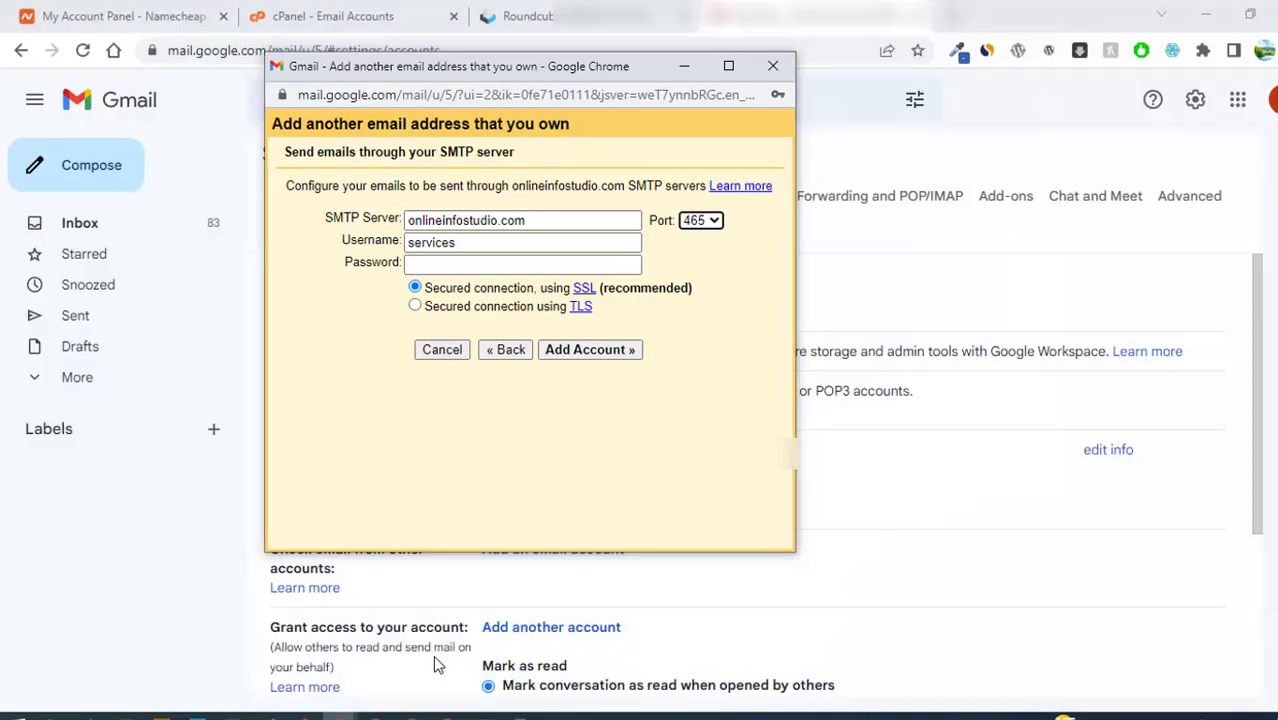
key("alt+Tab")
- Paste the full mailbox address from the notes into the SMTP username field
left_click(427, 206)
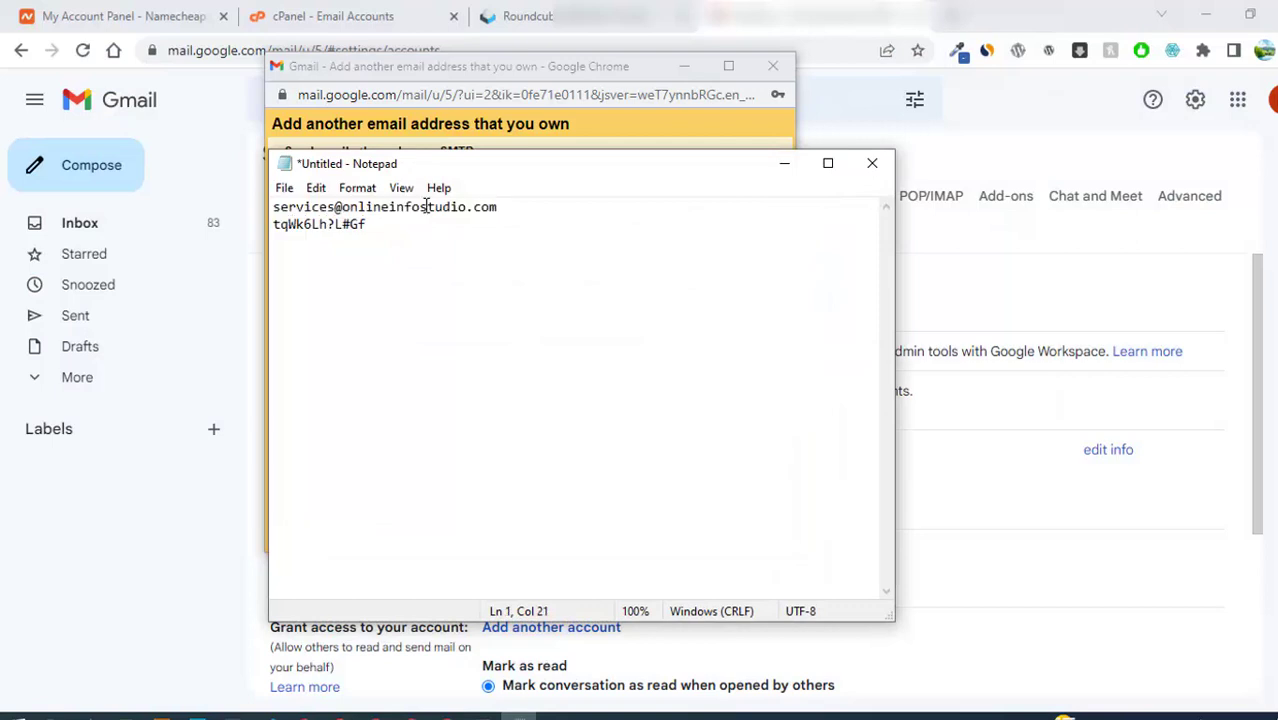
triple_click(427, 206)
key("ctrl+c")
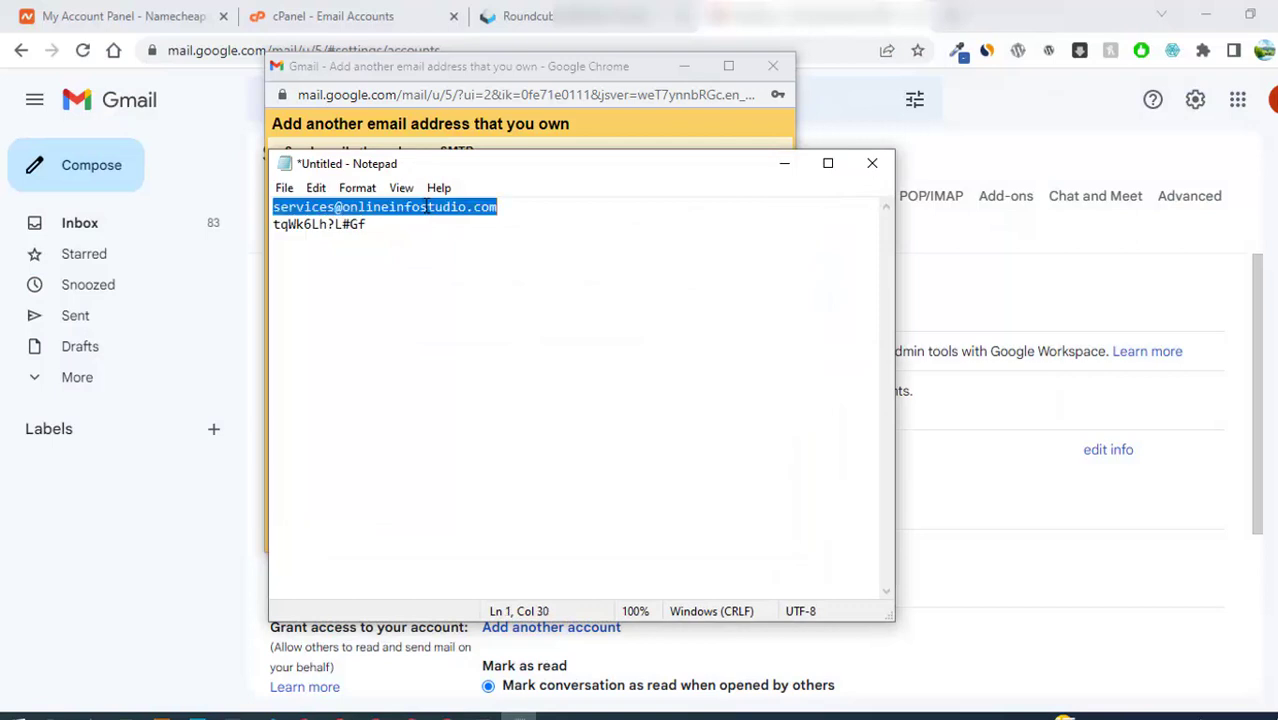
left_click_drag(729, 158, 1151, 136)
left_click(512, 241)
type("studio.com")
right_click(510, 248)
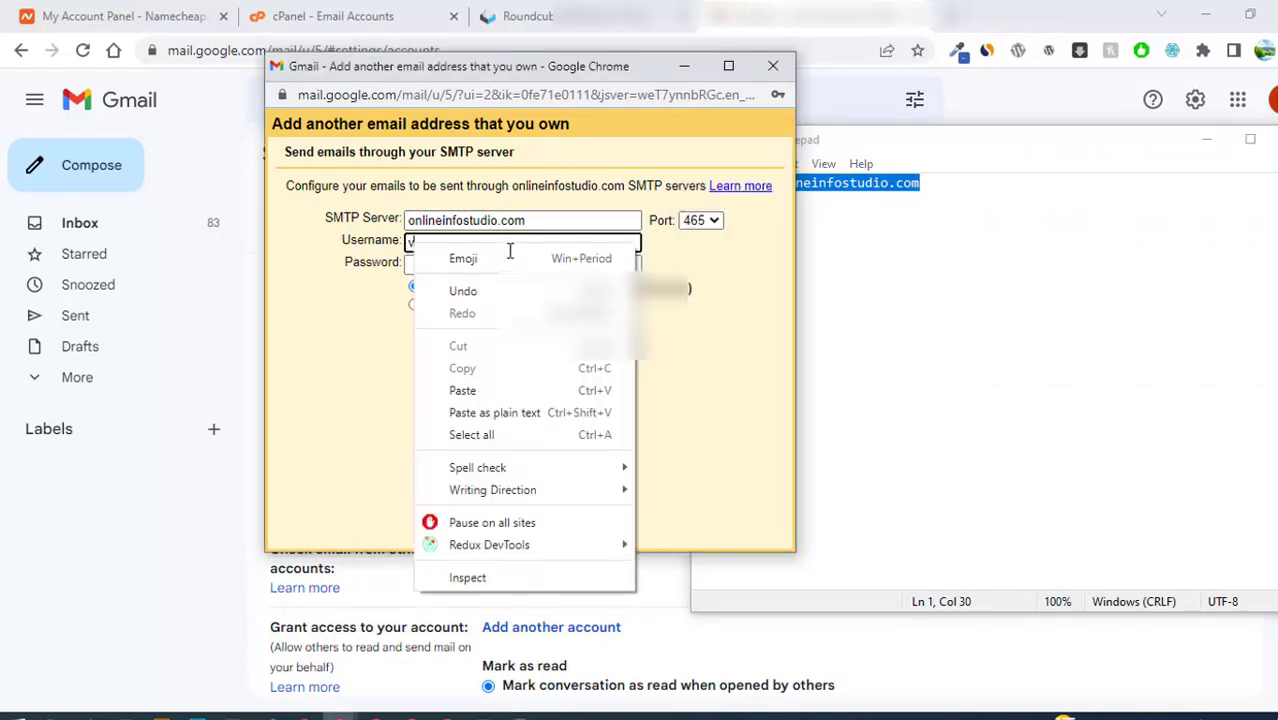
left_click(460, 390)
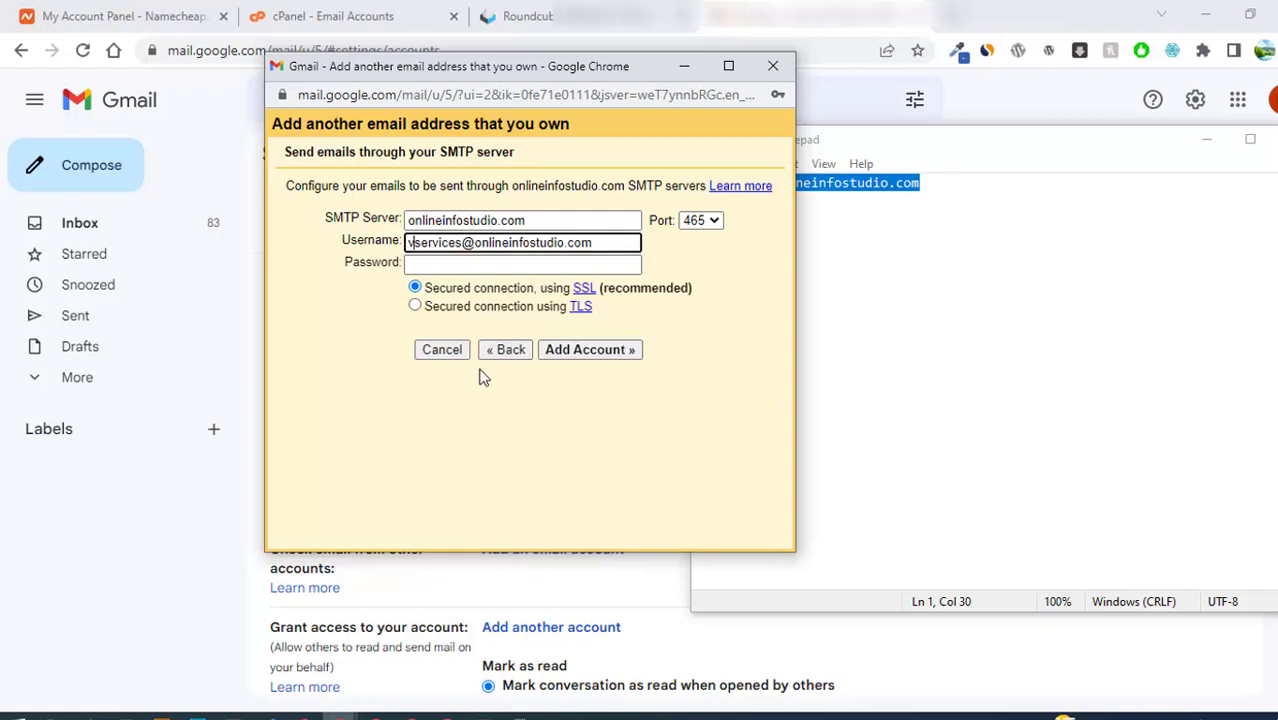
key("BackSpace")
- Paste the mailbox password from the notes into the SMTP password field
key("alt+Tab")
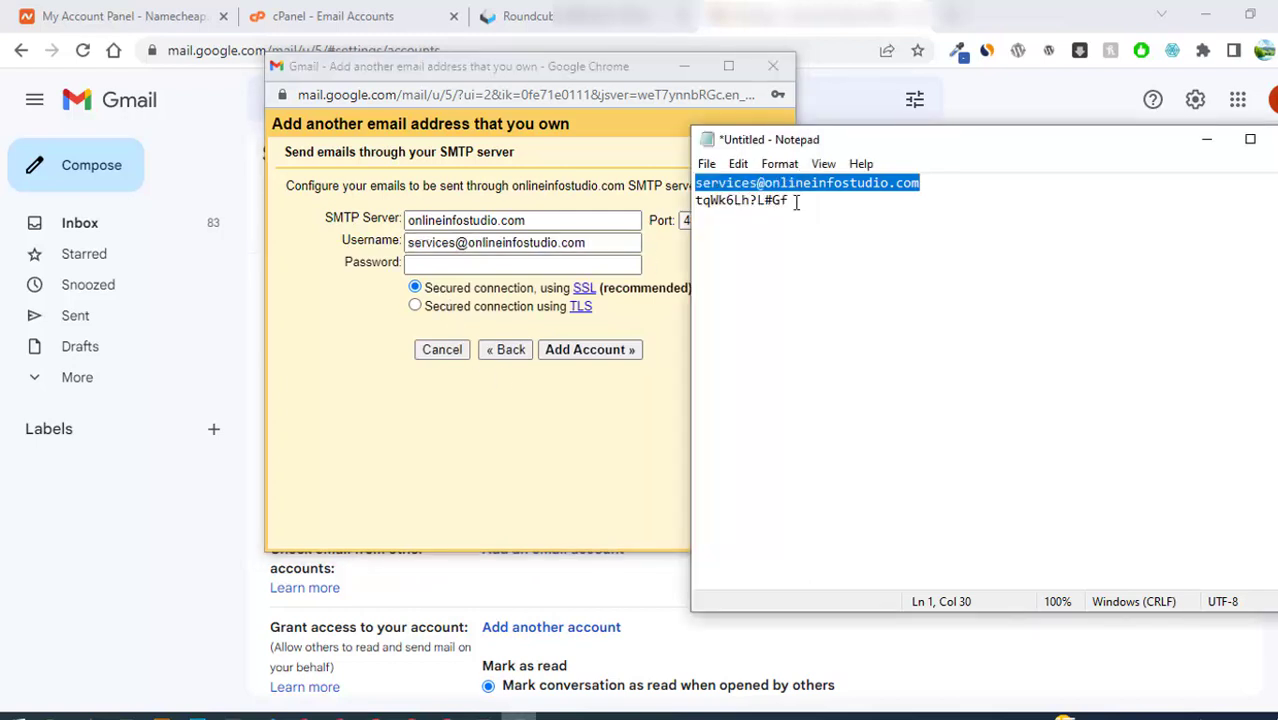
left_click_drag(792, 201, 672, 214)
left_click(672, 214)
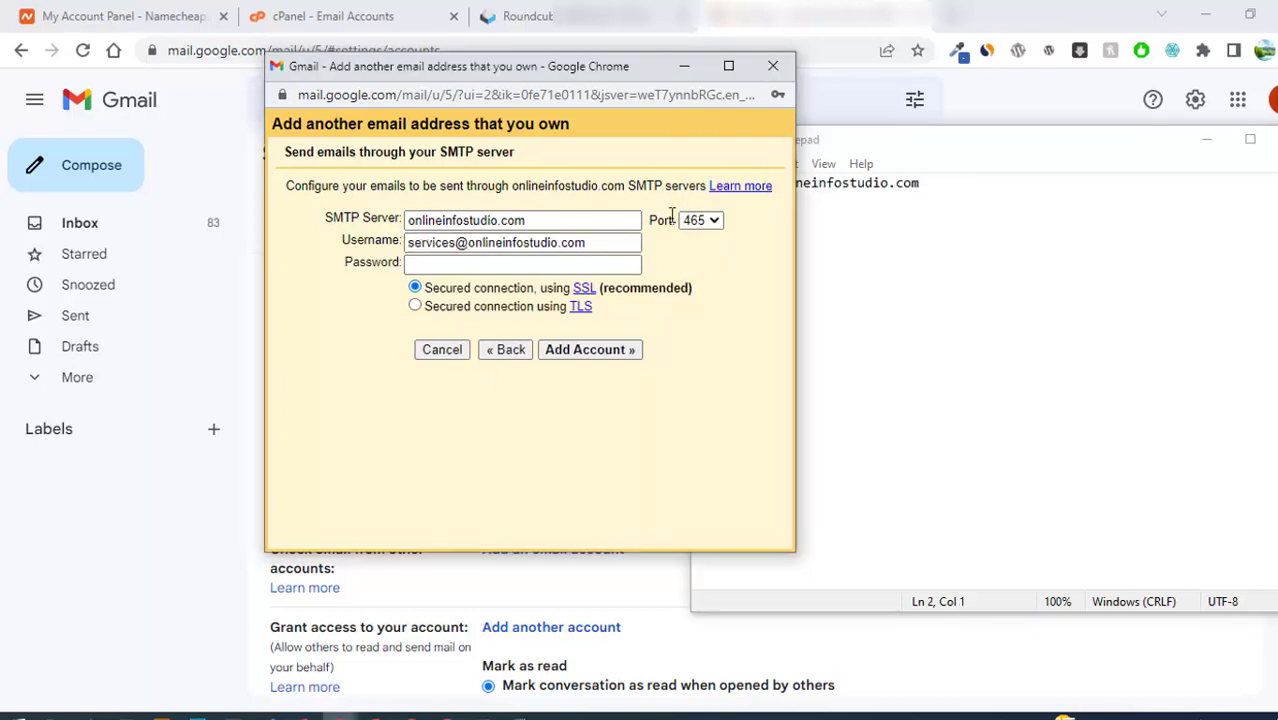
key("alt+Tab")
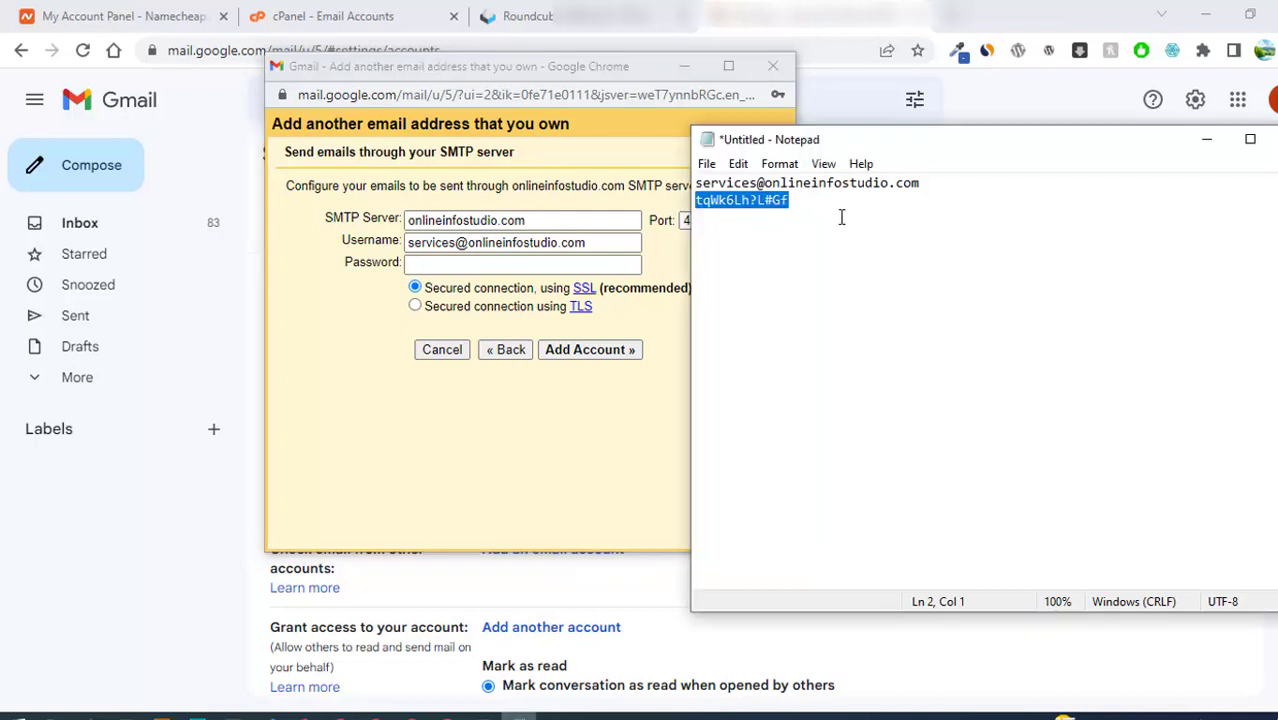
left_click(600, 265)
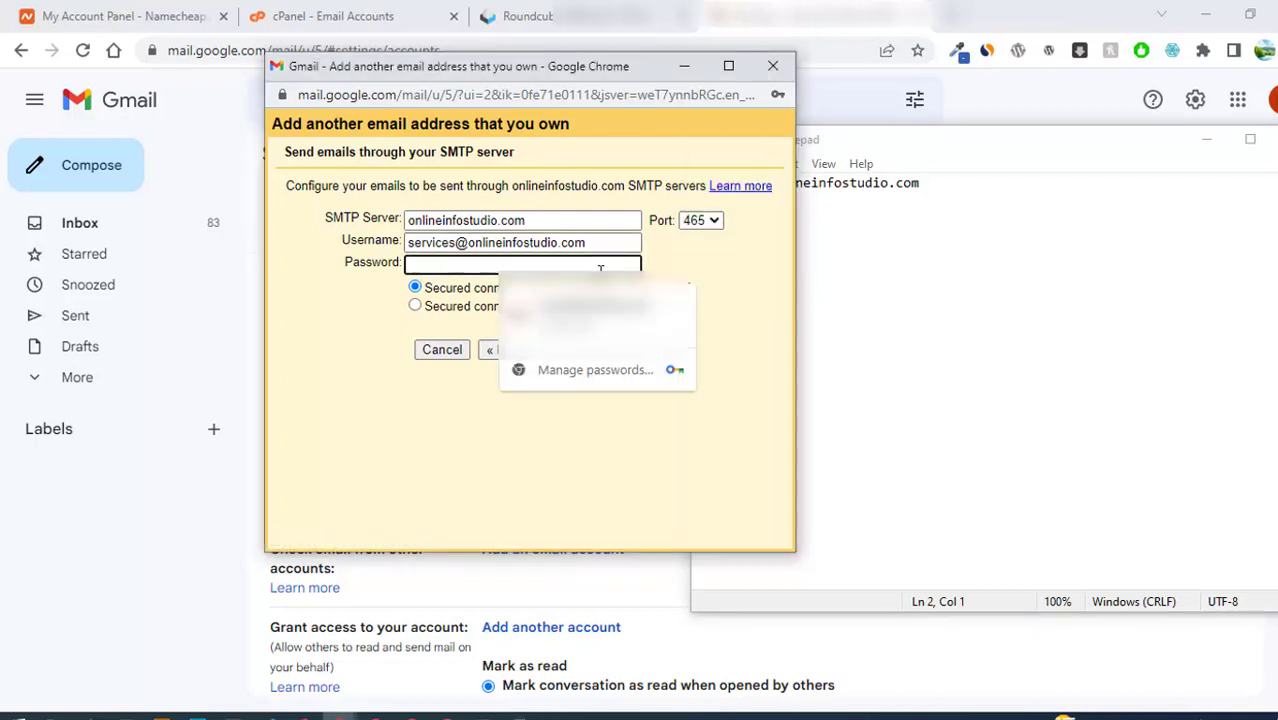
key("ctrl+v")
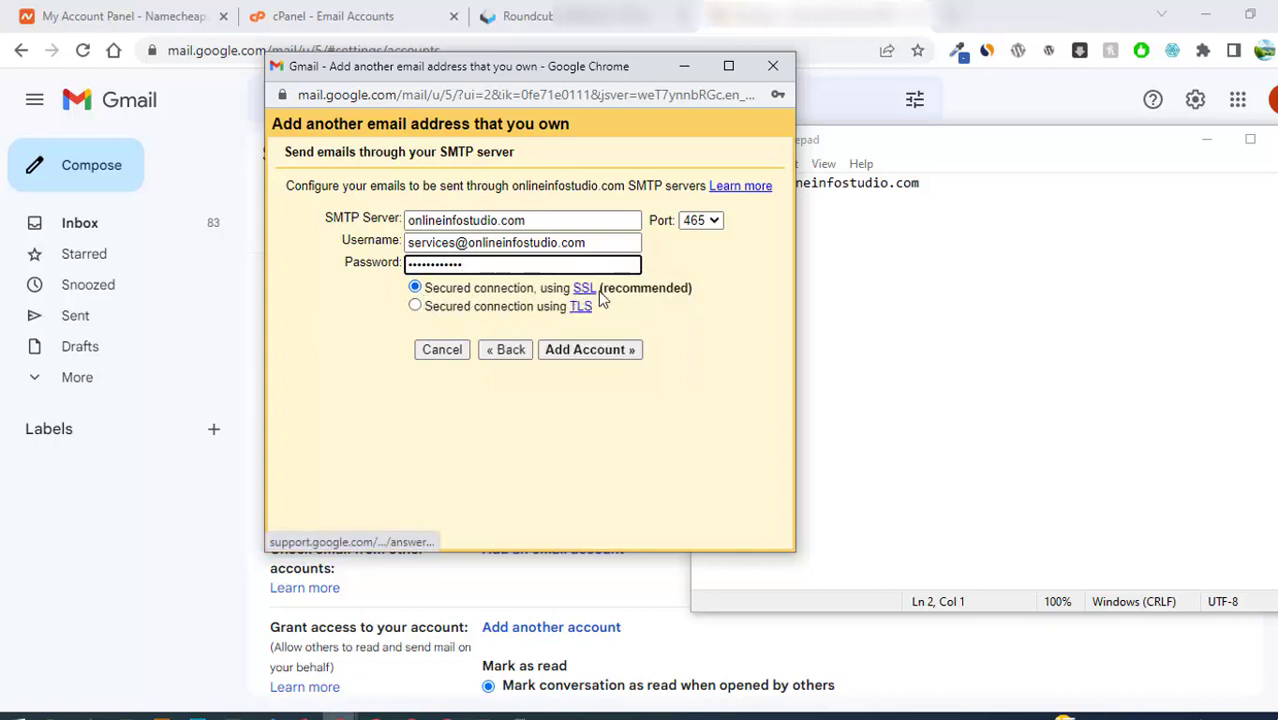
- Submit the onlineinfostudio.com SMTP settings and note the address the confirmation code went to
left_click(594, 352)
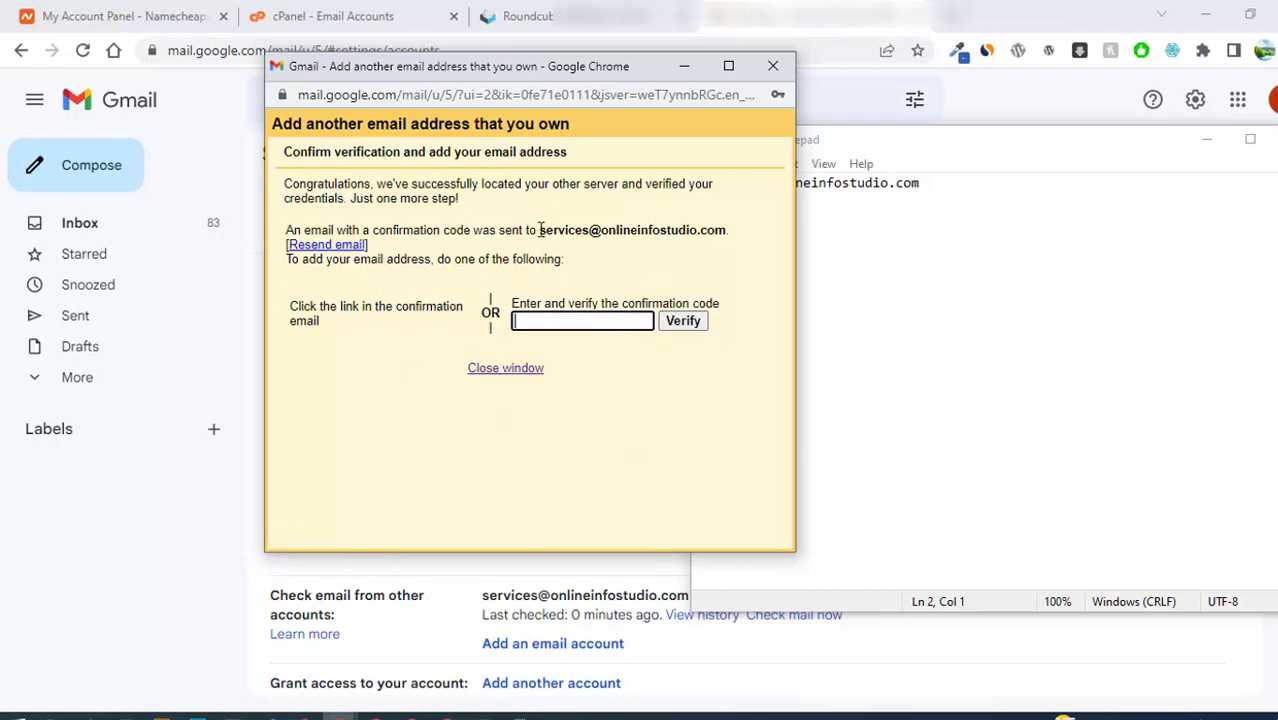
left_click_drag(540, 231, 728, 226)
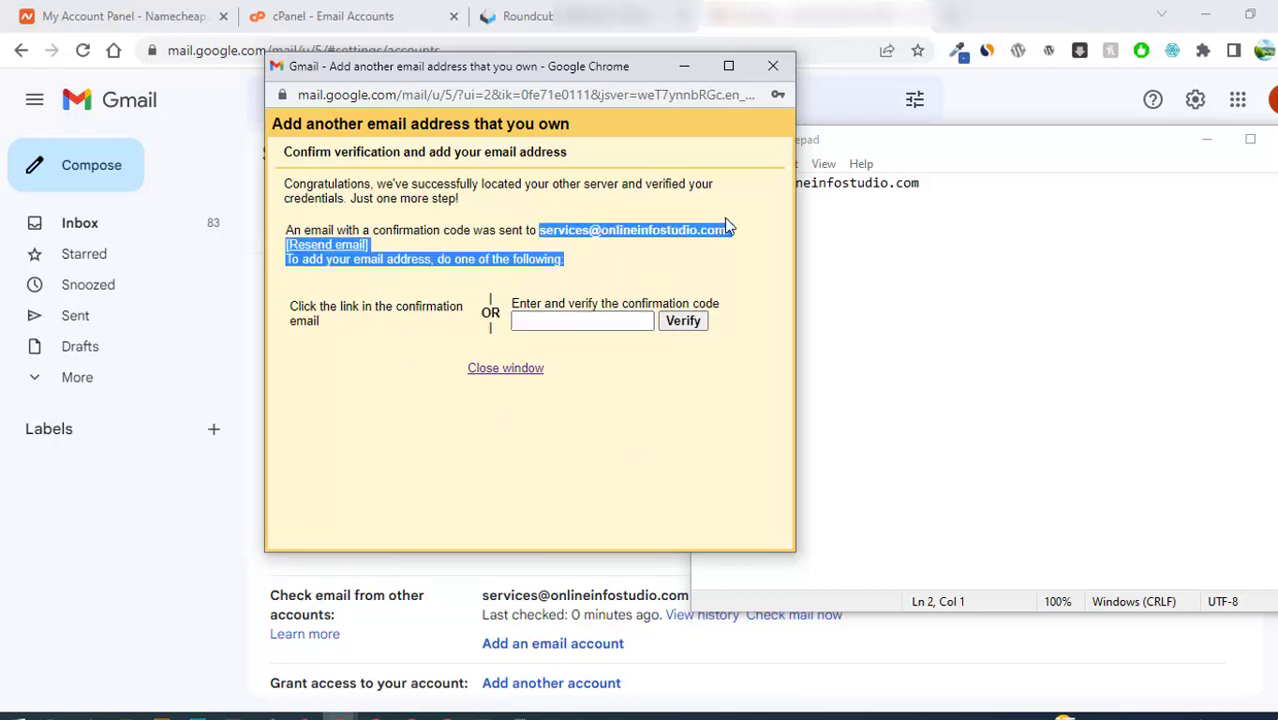
left_click(697, 267)
left_click(538, 8)
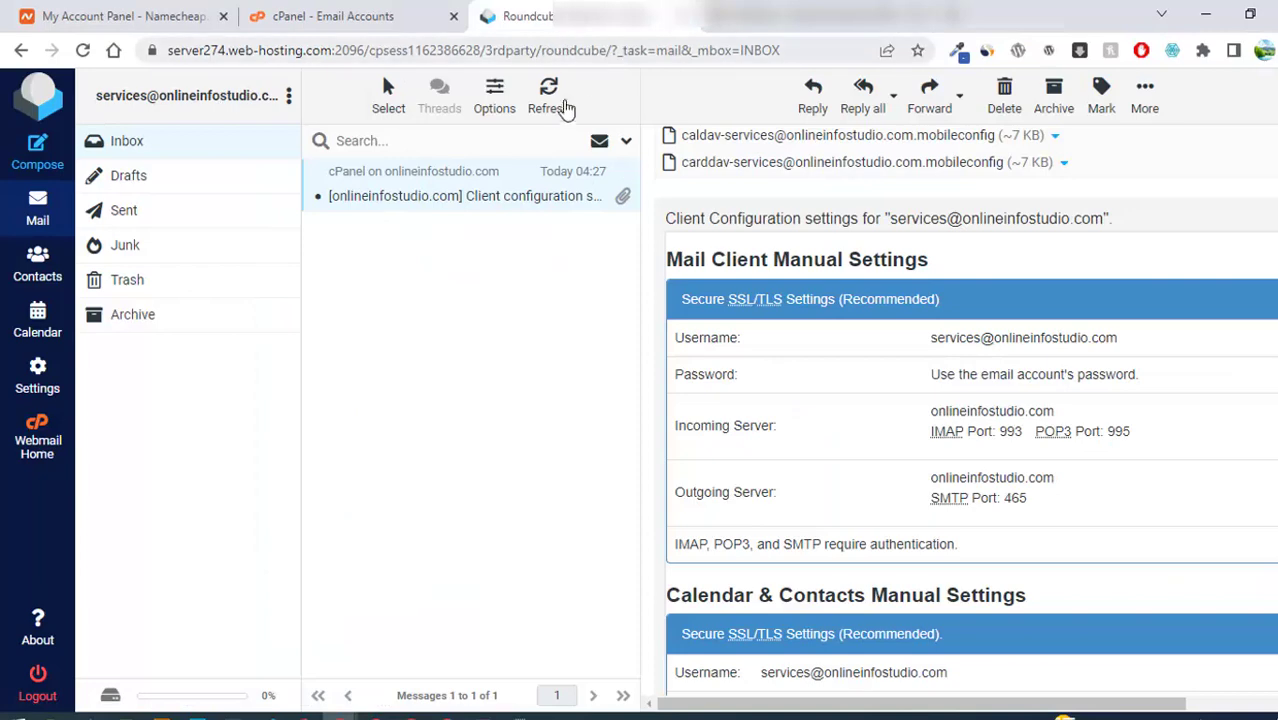
- Open the Gmail Confirmation email in Roundcube and confirm sending as the services address via its link
left_click(553, 110)
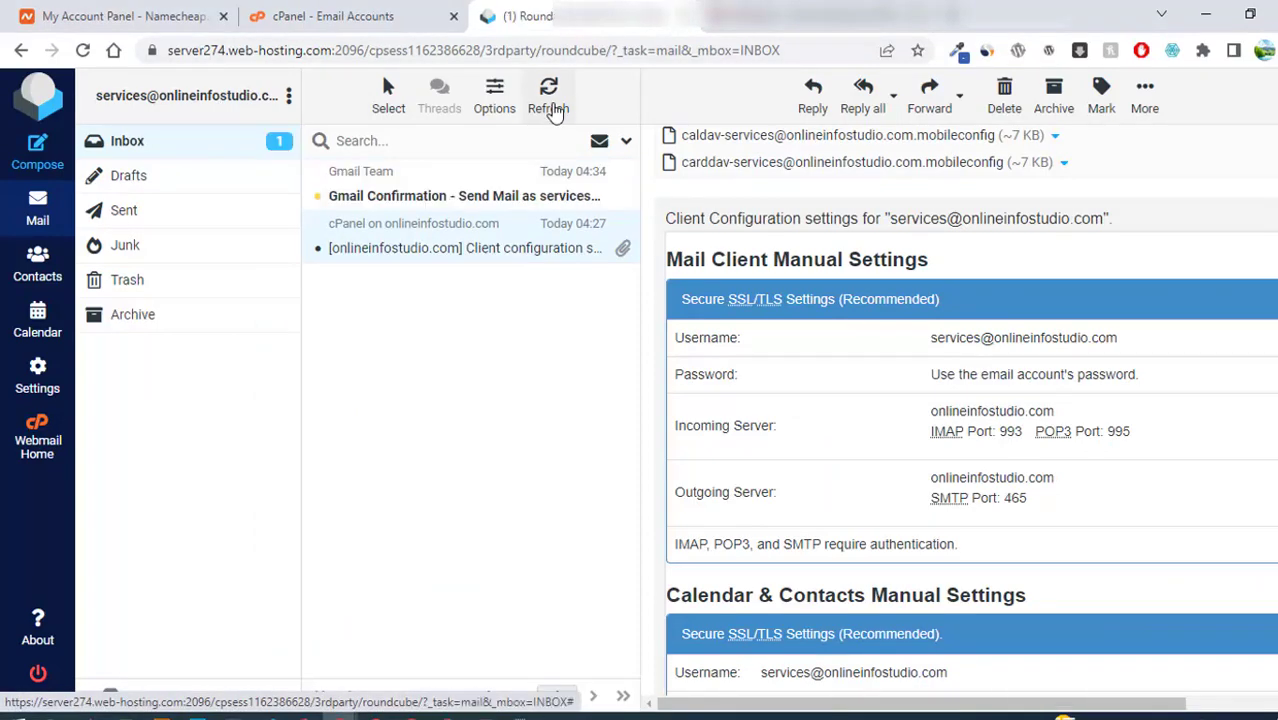
left_click(445, 198)
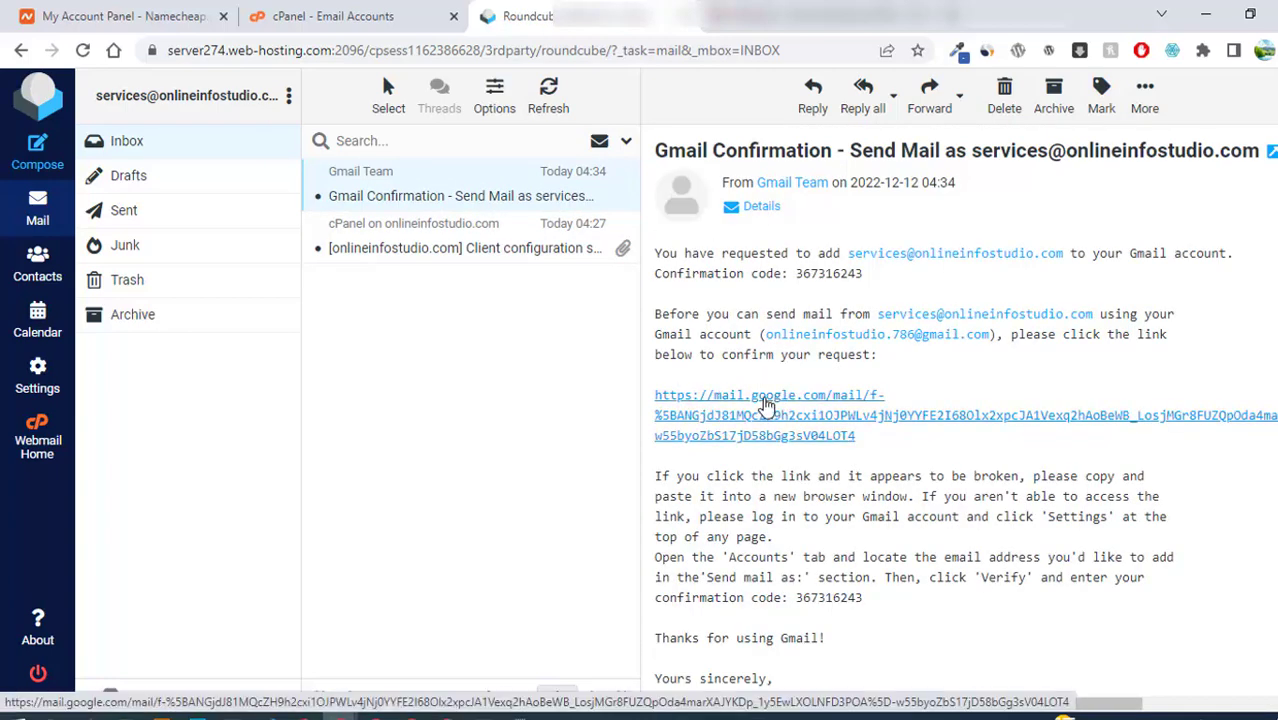
left_click(766, 405)
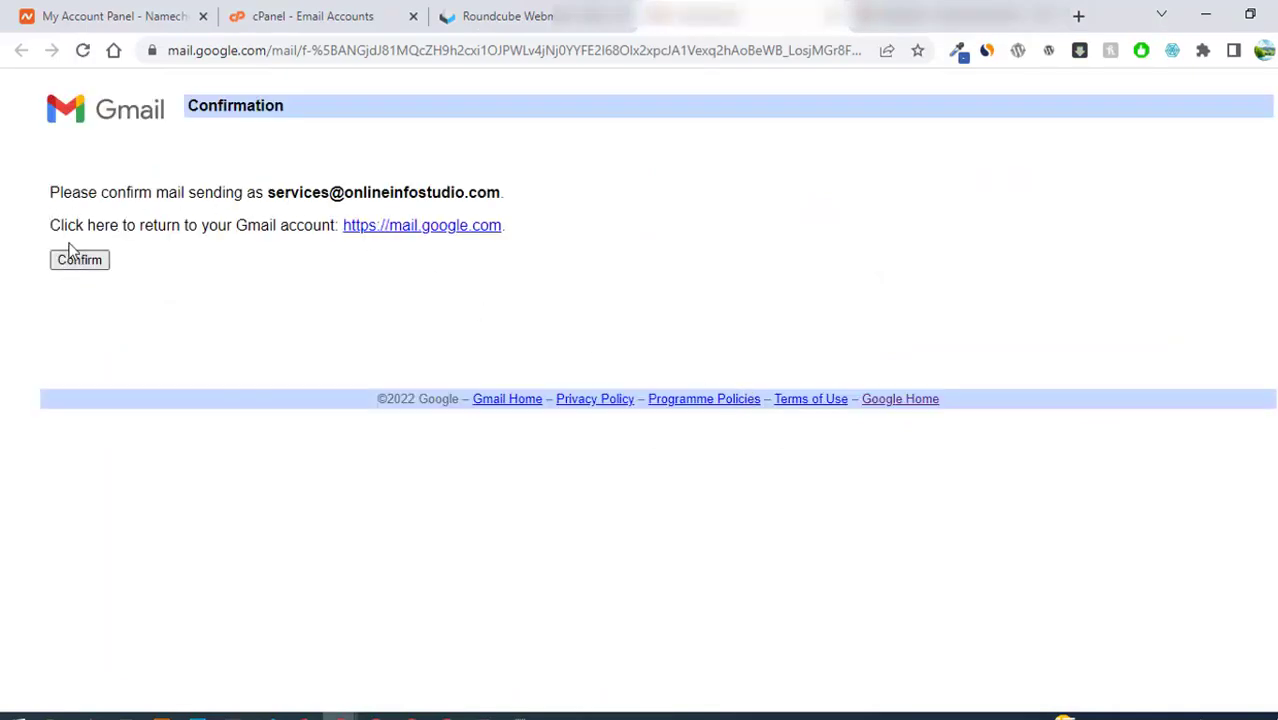
left_click(100, 260)
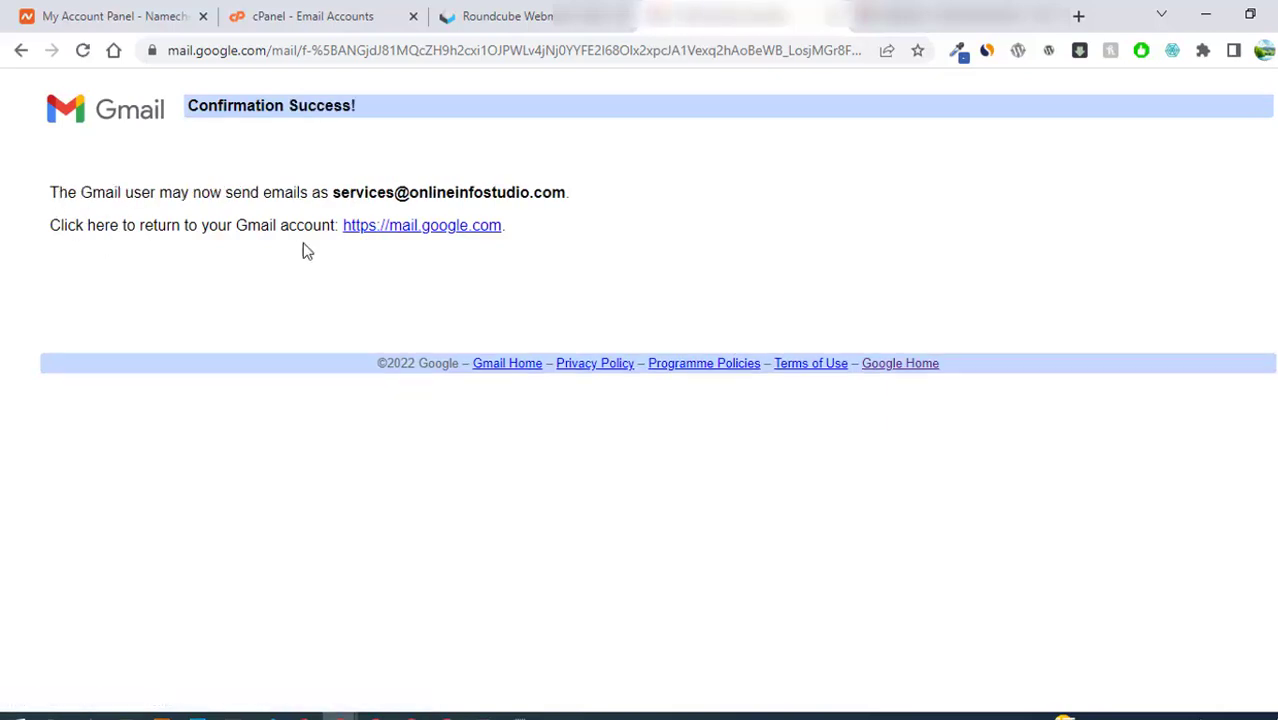
left_click_drag(188, 105, 396, 103)
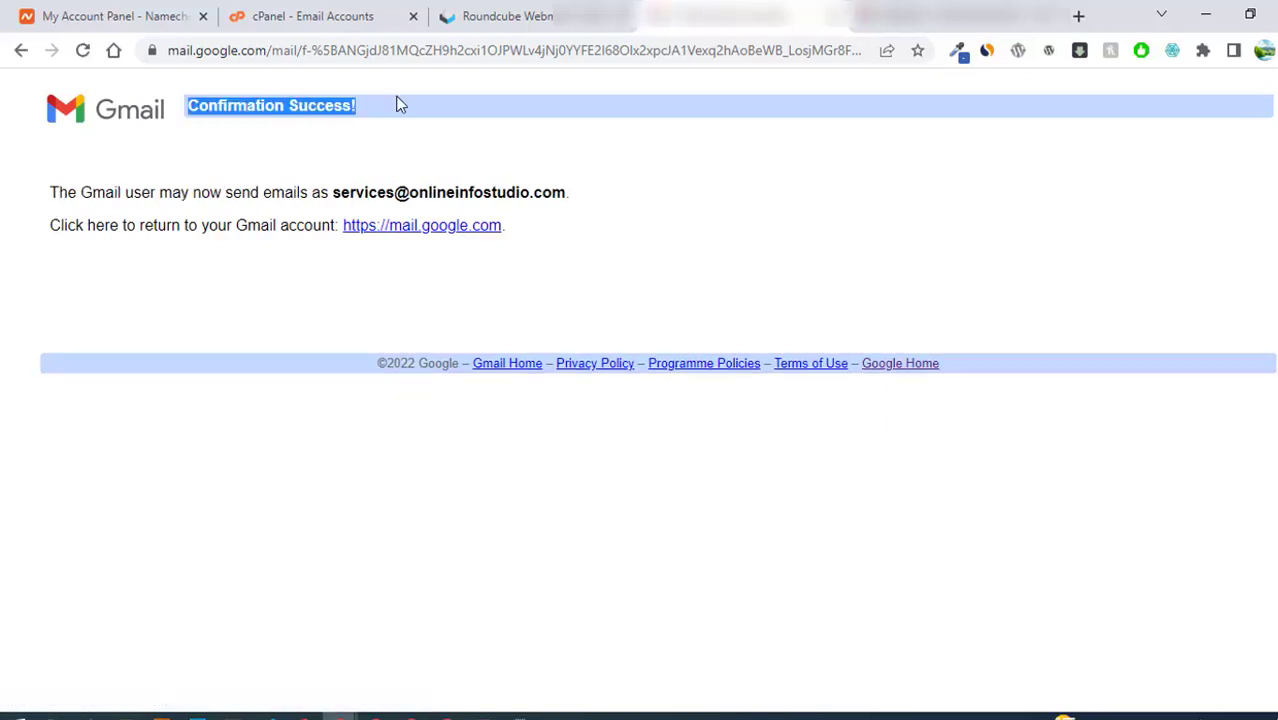
left_click(407, 157)
left_click(950, 14)
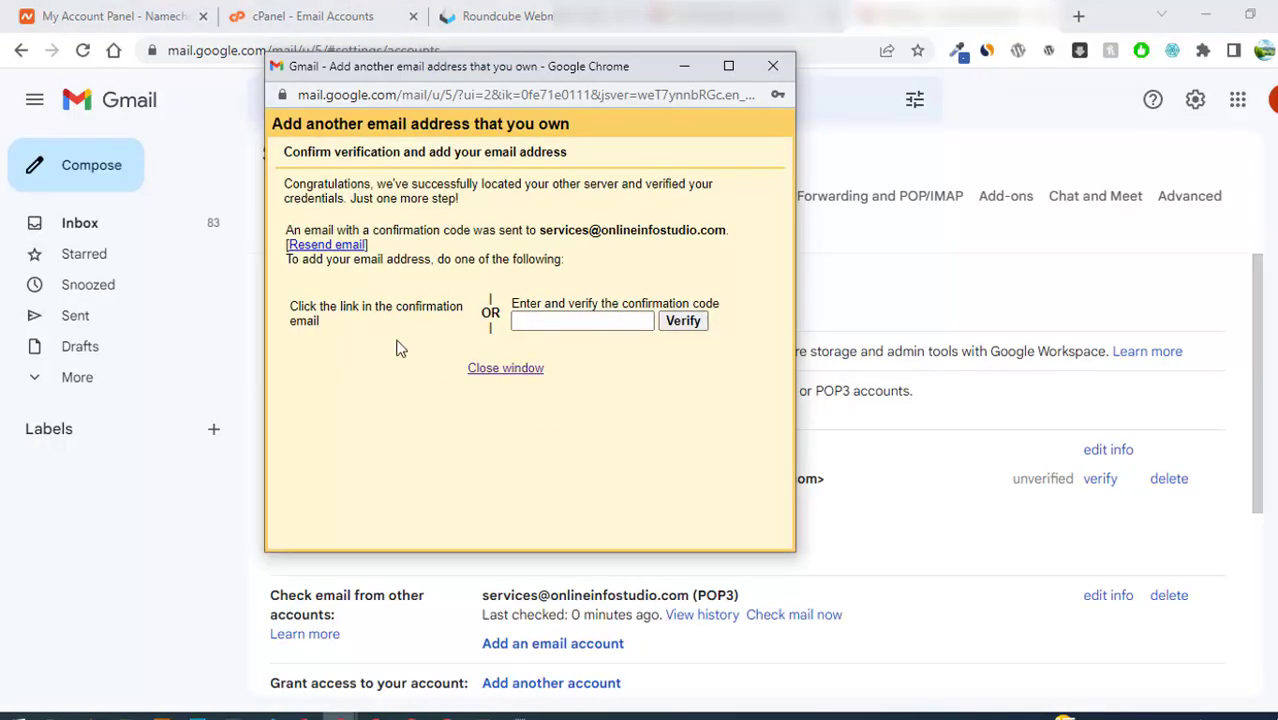
- Copy the confirmation code from the Roundcube email and verify it in Gmail's popup
left_click(485, 16)
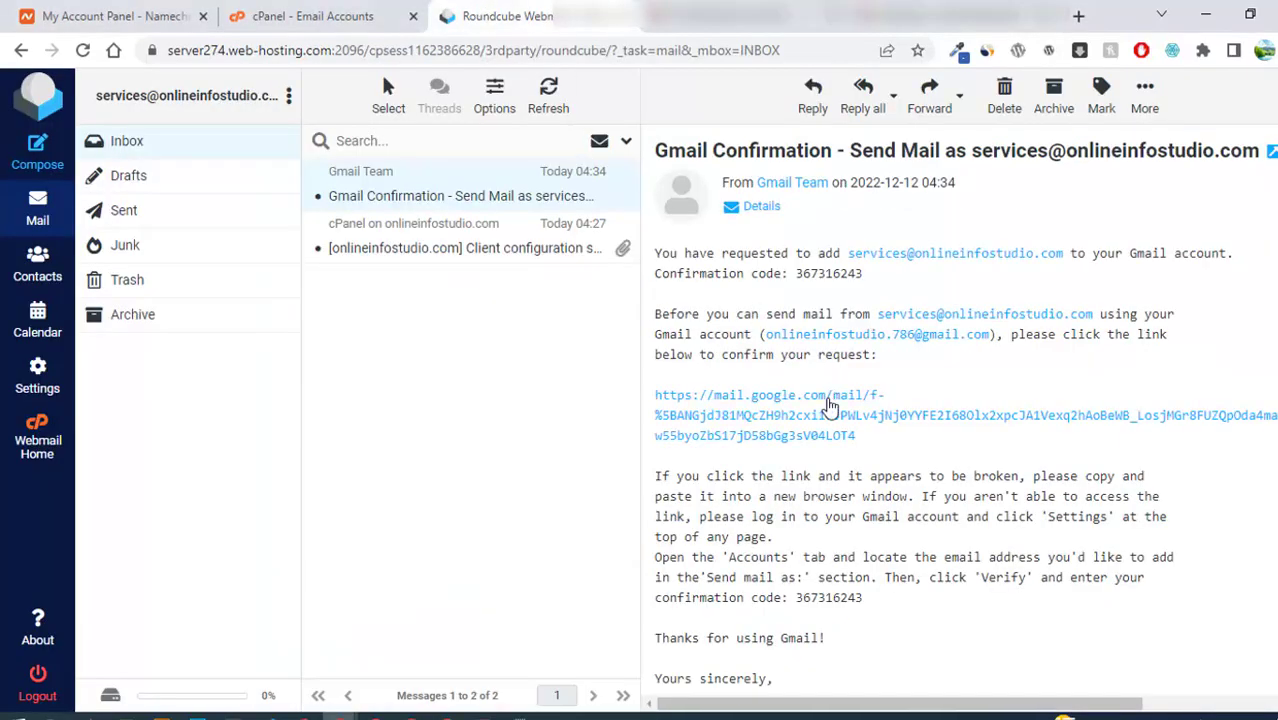
scroll(831, 415, "down", 3)
scroll(831, 415, "down", 2)
scroll(831, 425, "up", 5)
left_click_drag(864, 598, 801, 599)
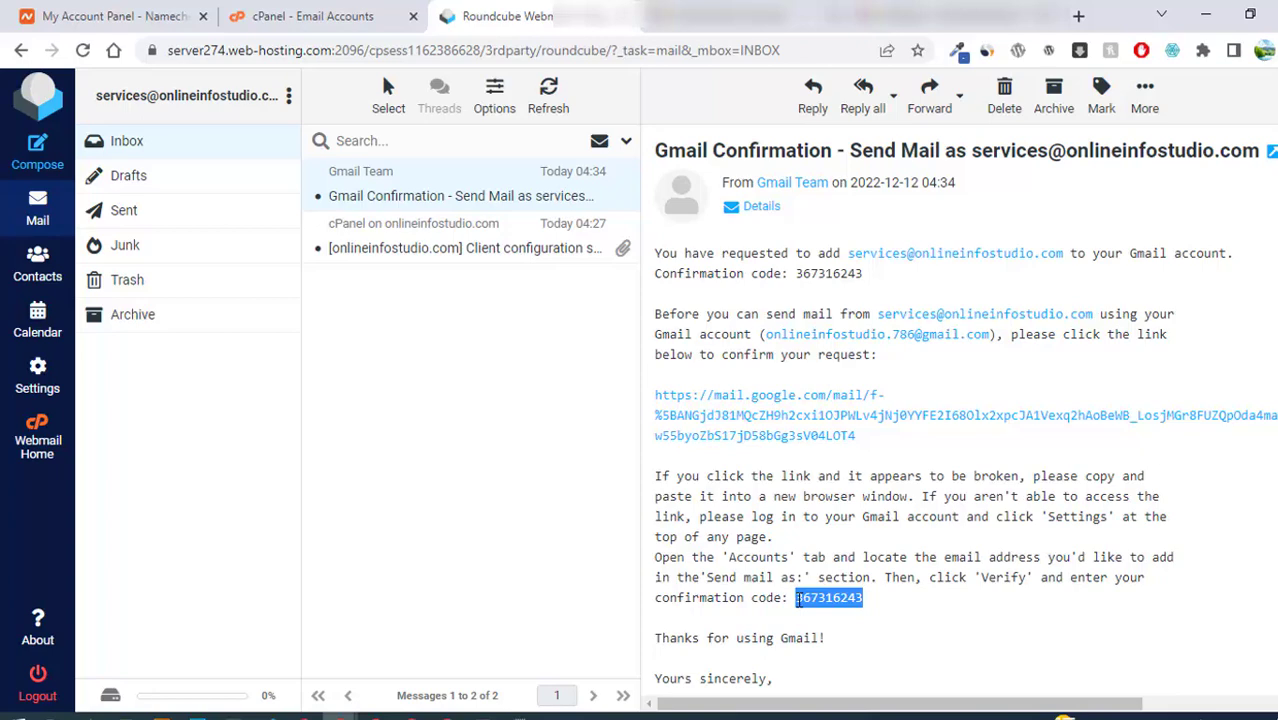
mouse_move(338, 716)
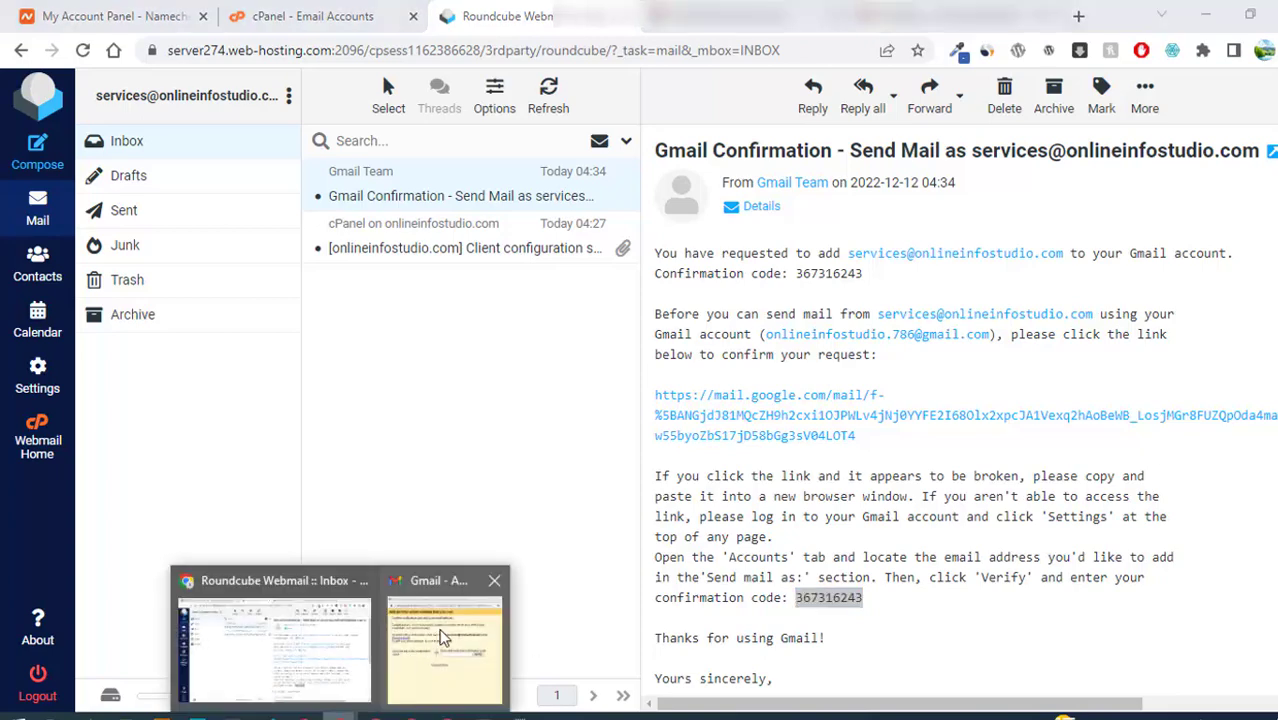
left_click(440, 630)
left_click(572, 321)
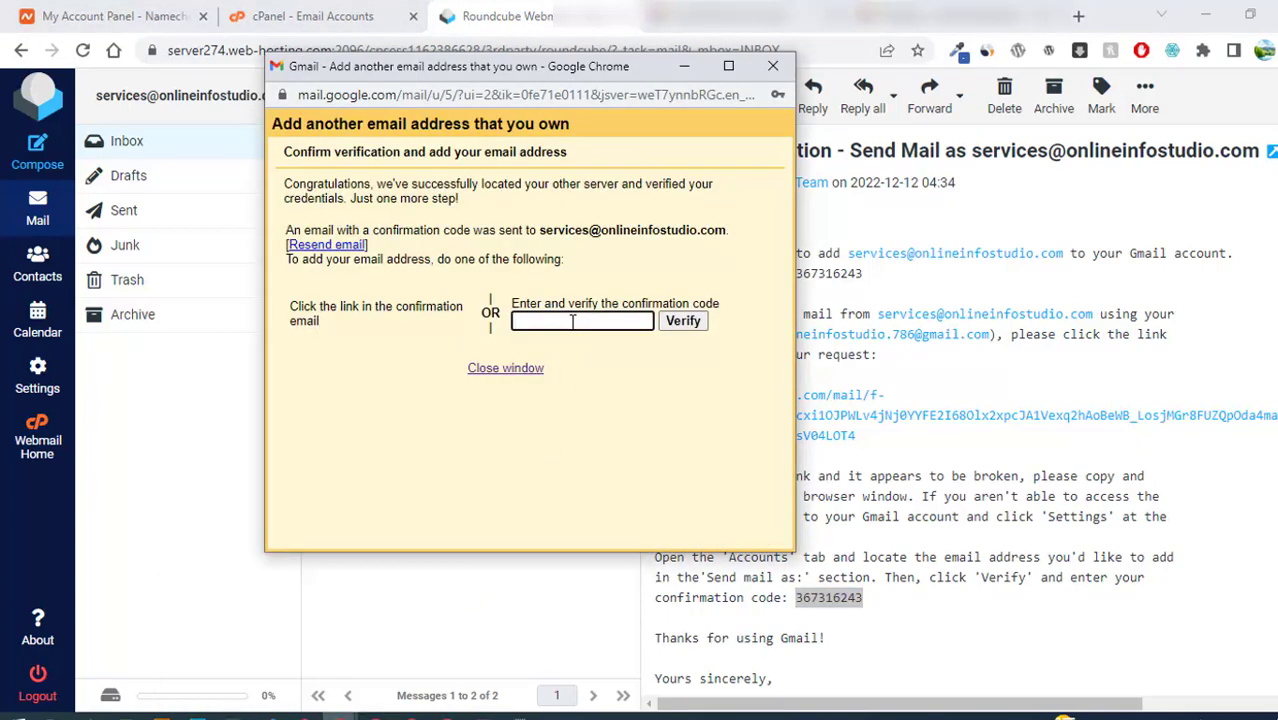
left_click(680, 321)
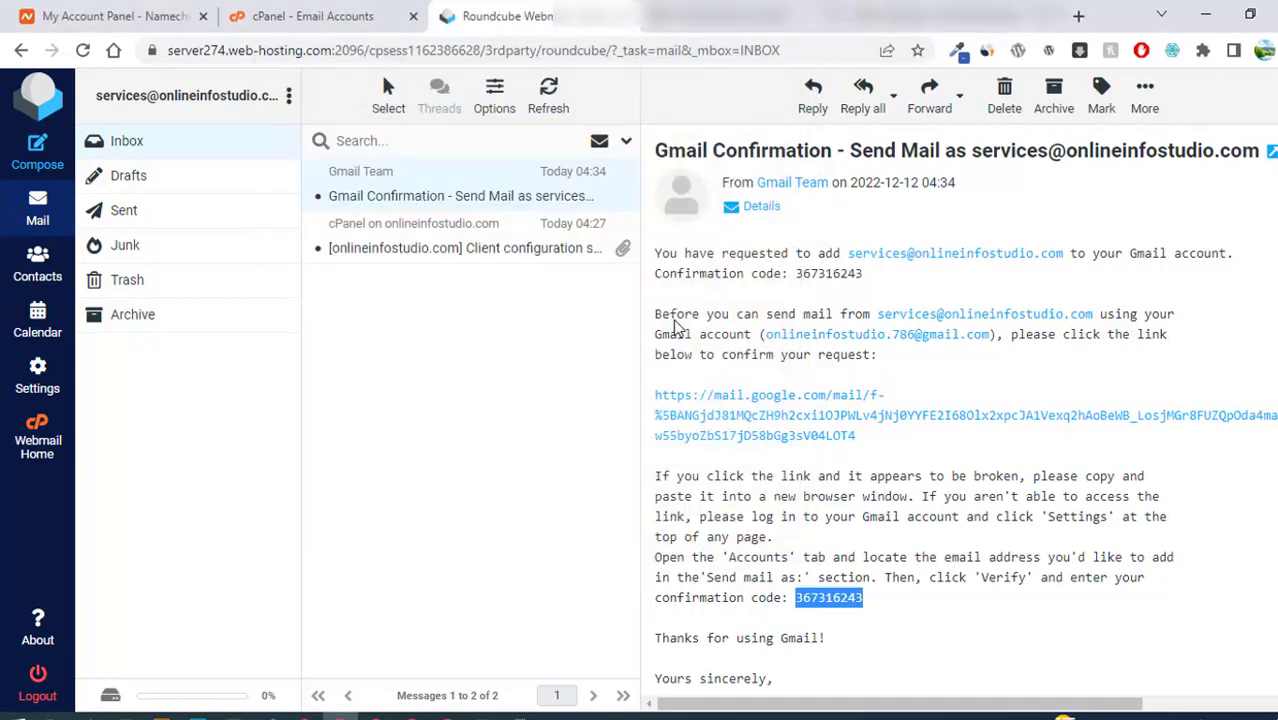
left_click(720, 16)
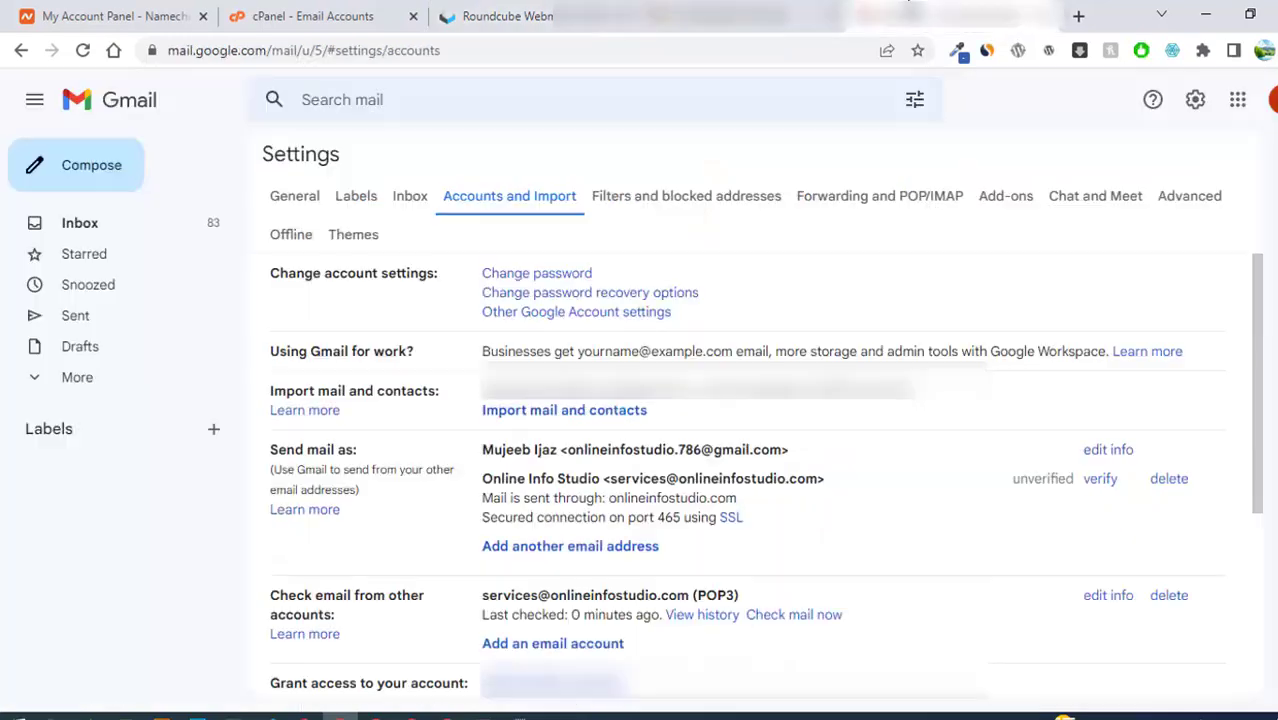
- Create a new Gmail label named 'Online Info Studio' in the label settings
scroll(352, 390, "down", 3)
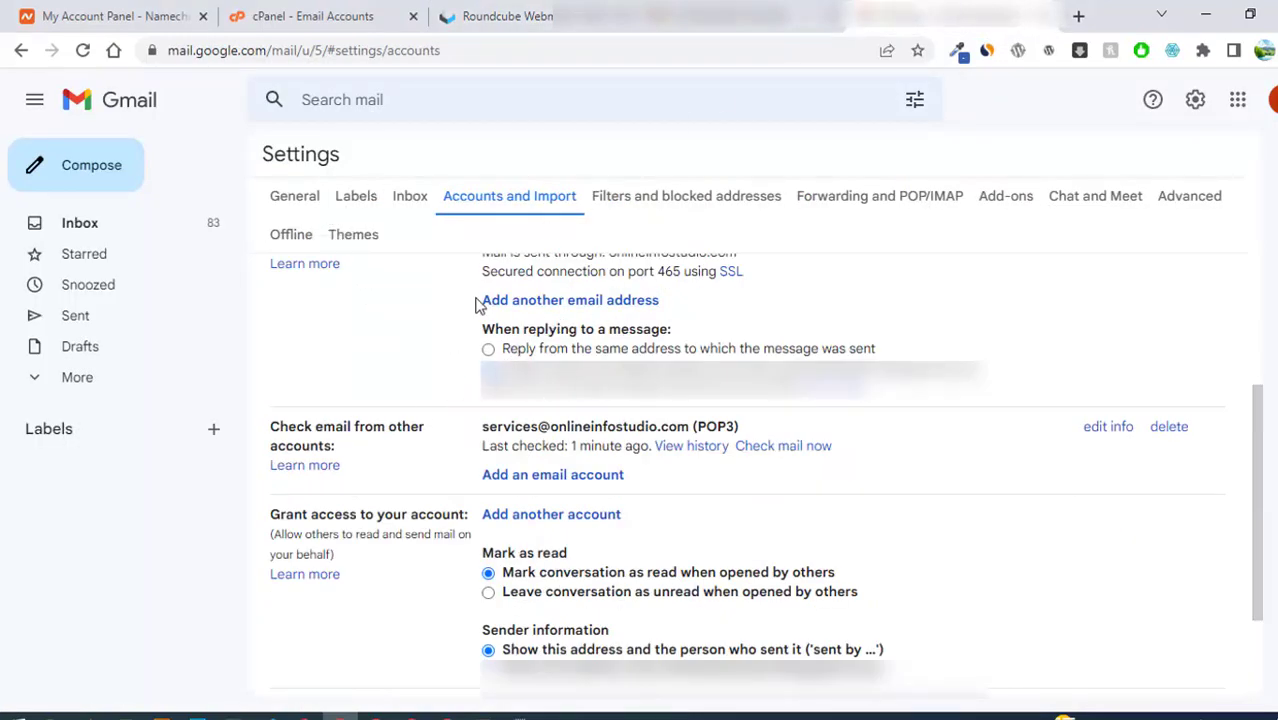
left_click_drag(482, 426, 759, 432)
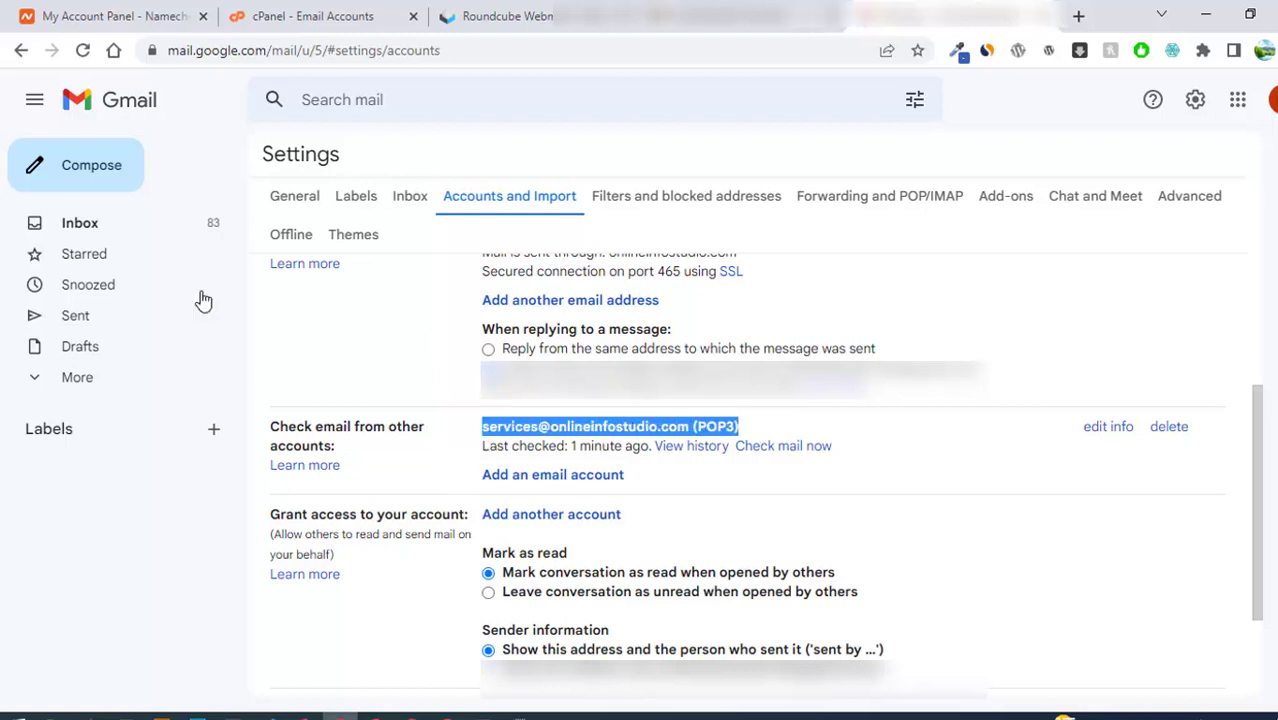
left_click(350, 196)
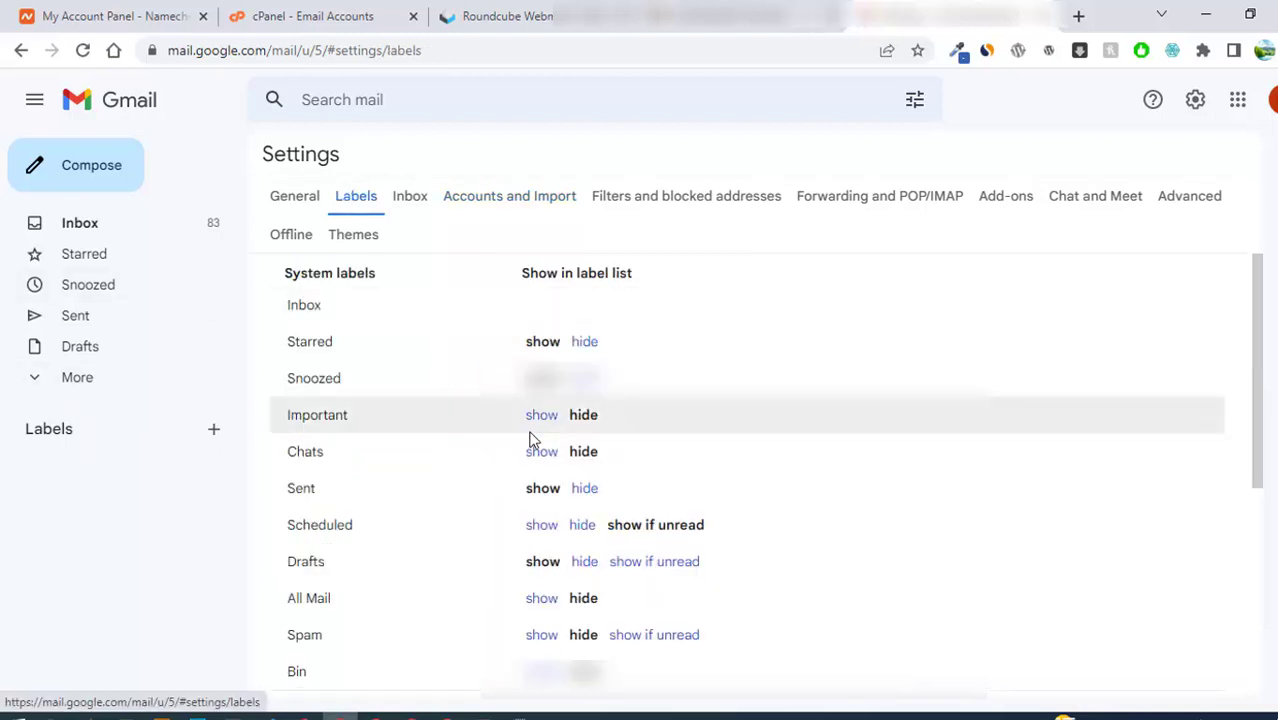
scroll(528, 437, "down", 4)
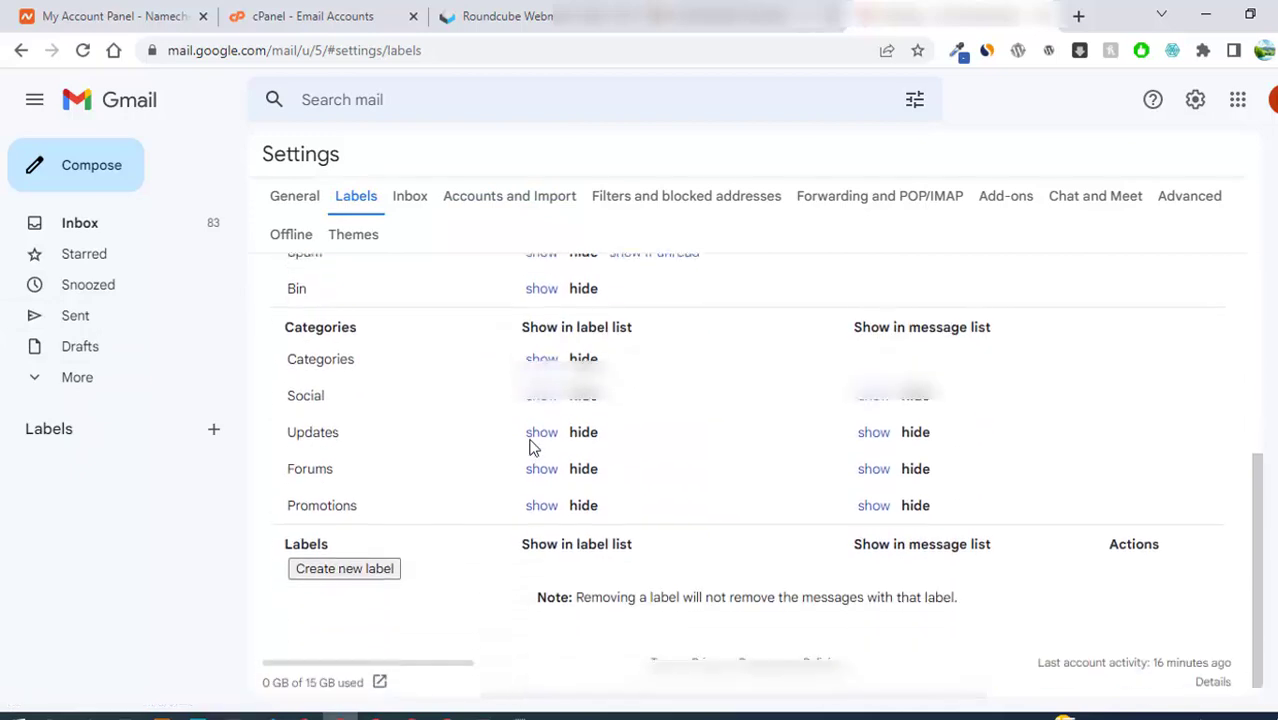
left_click(341, 569)
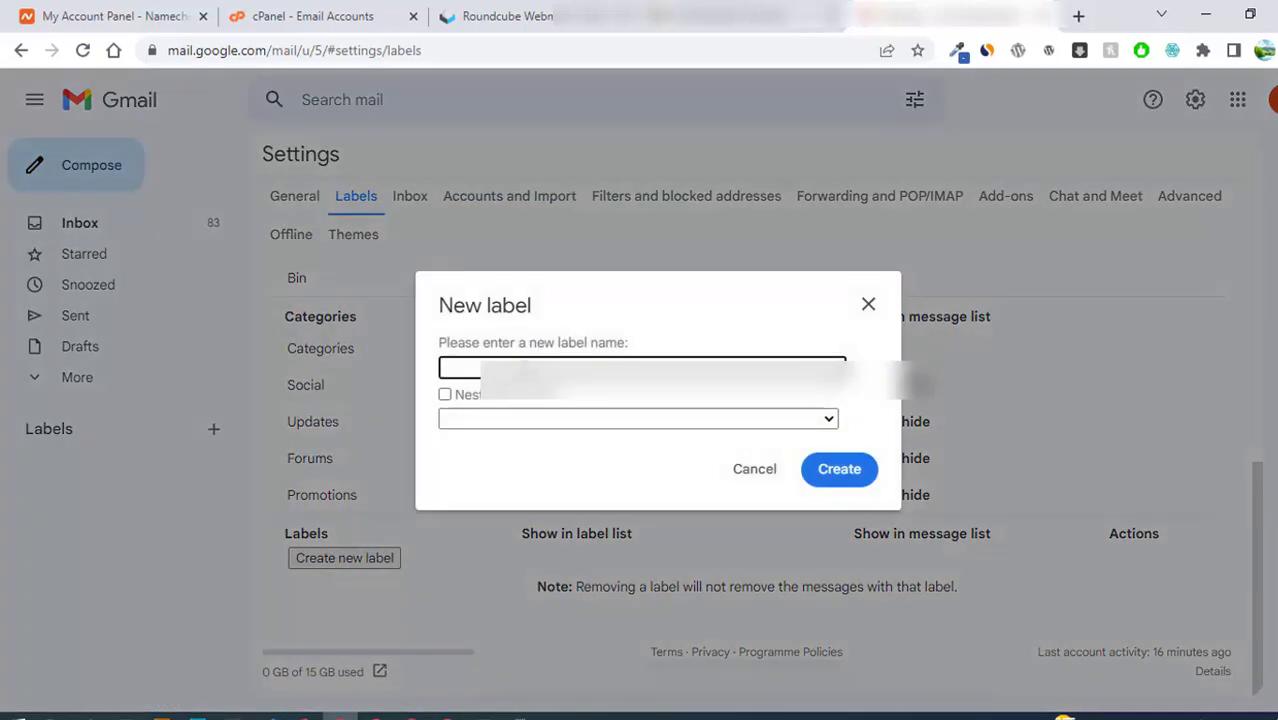
type("ON")
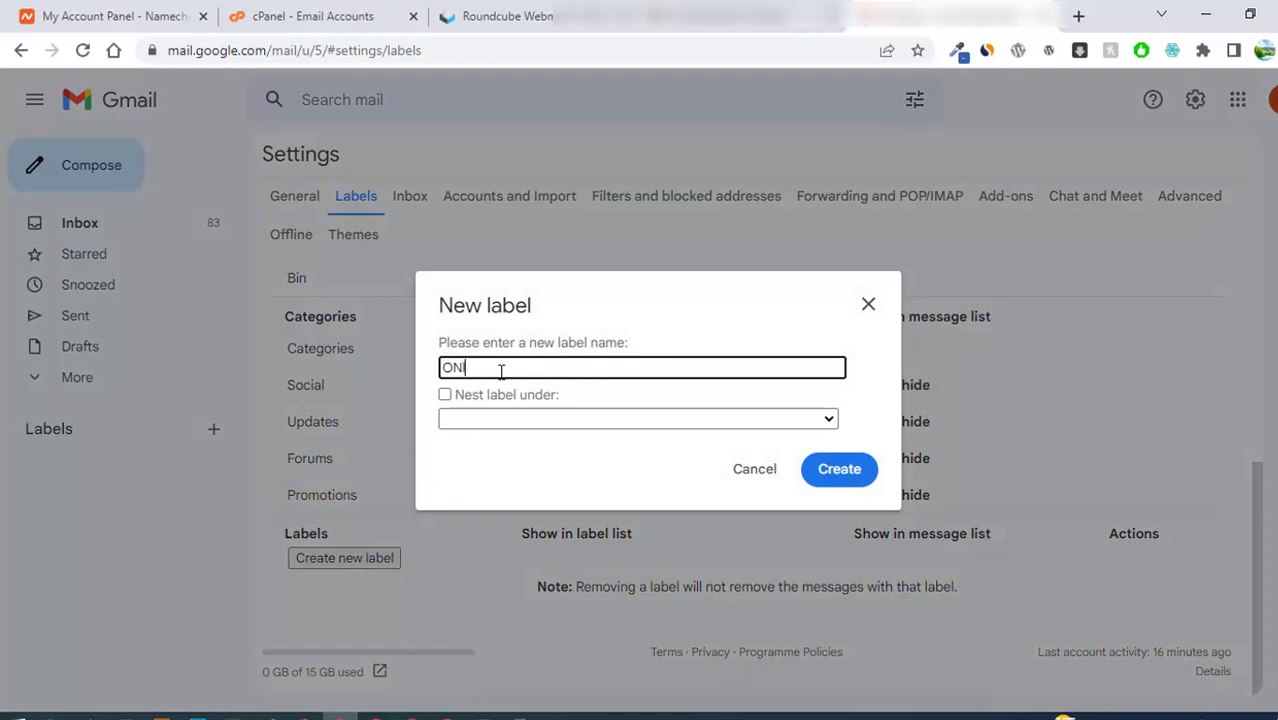
type("line In")
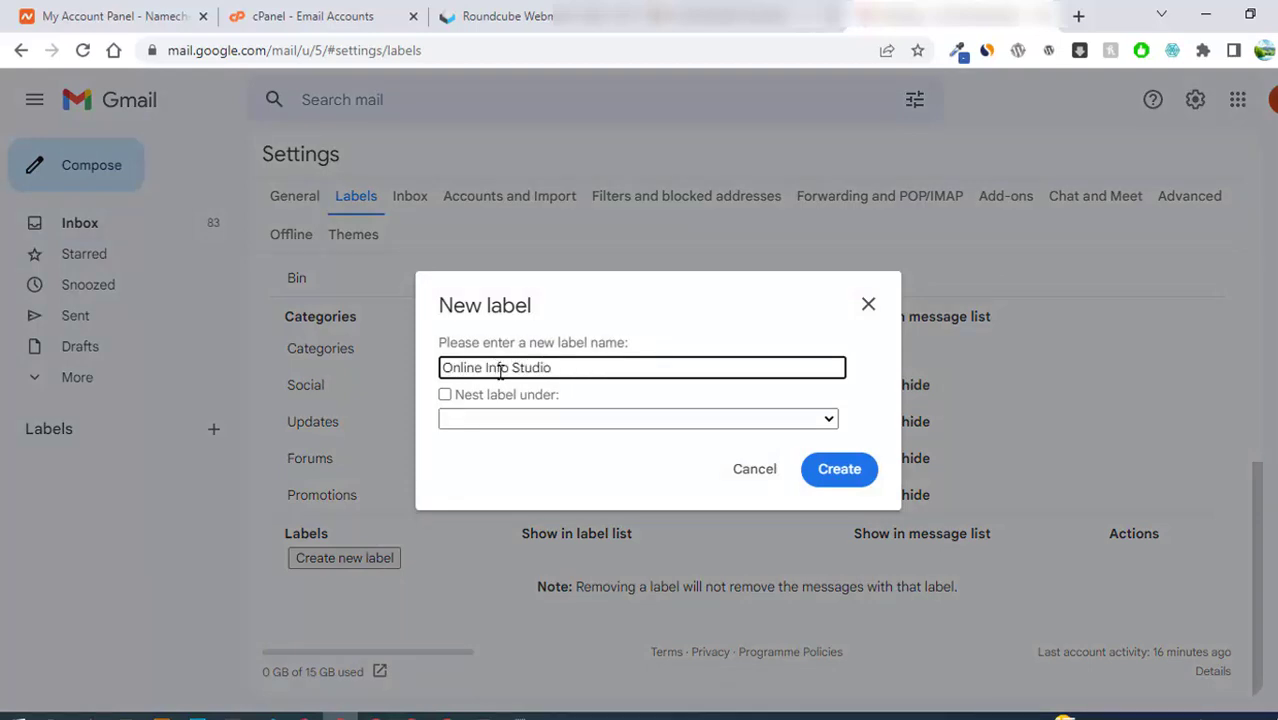
type("fo Studio")
left_click(565, 418)
left_click(562, 422)
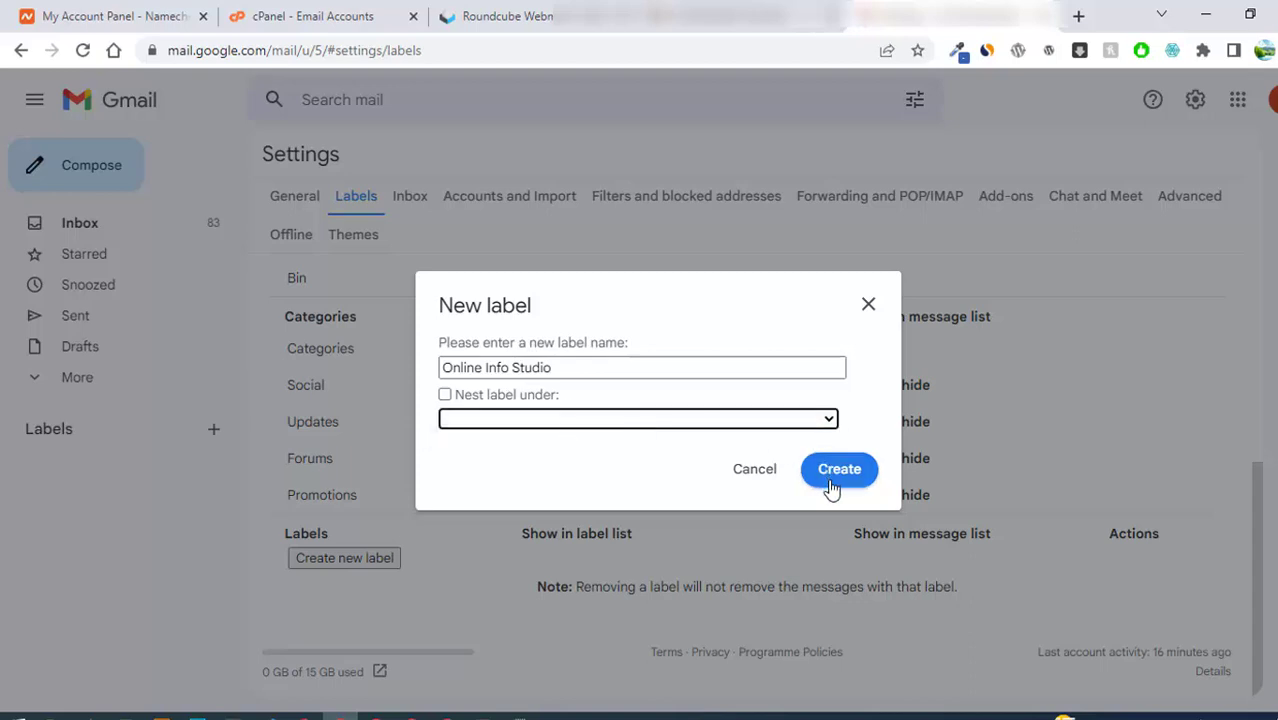
left_click(831, 487)
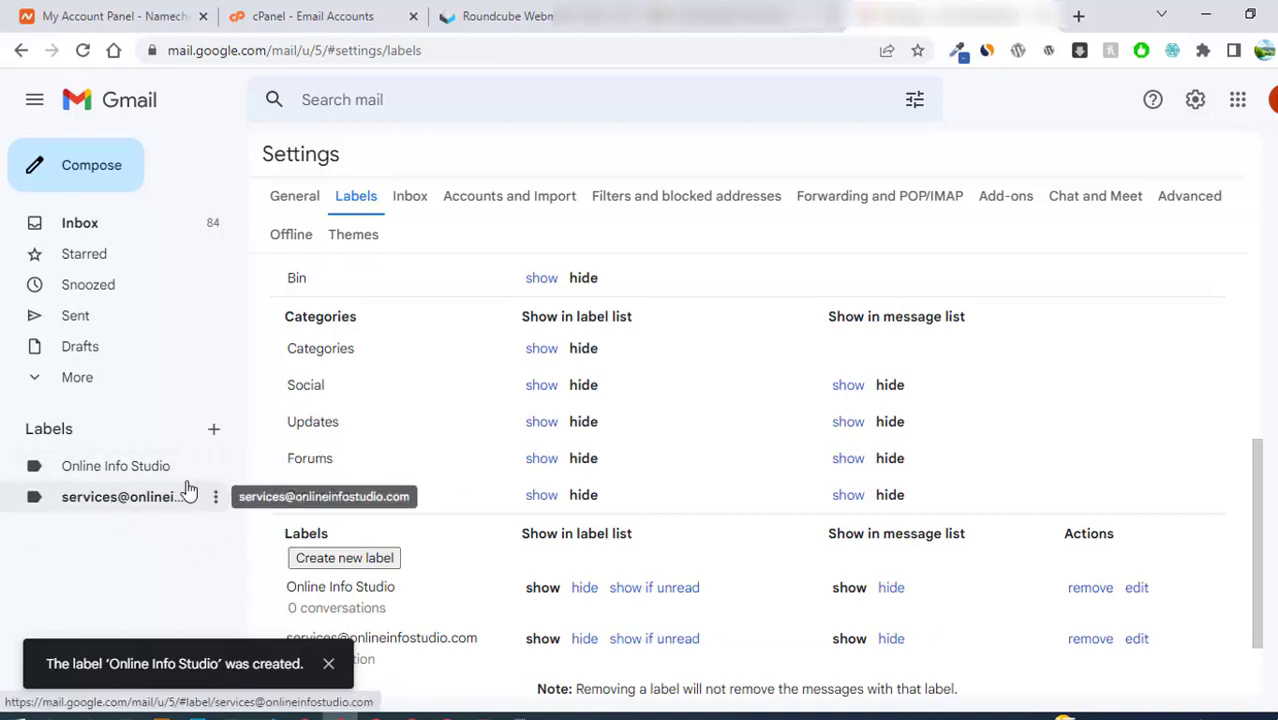
- Delete the Online Info Studio label and open the configuration email under the services label
left_click(215, 466)
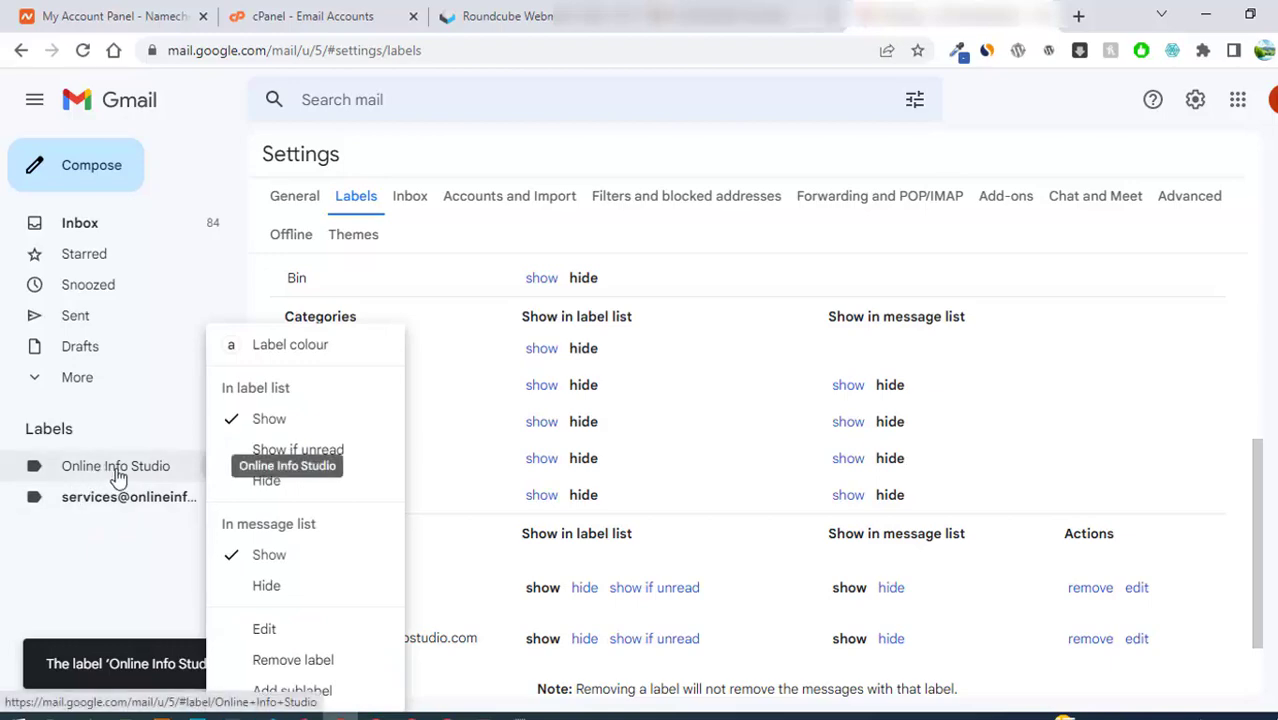
left_click(287, 662)
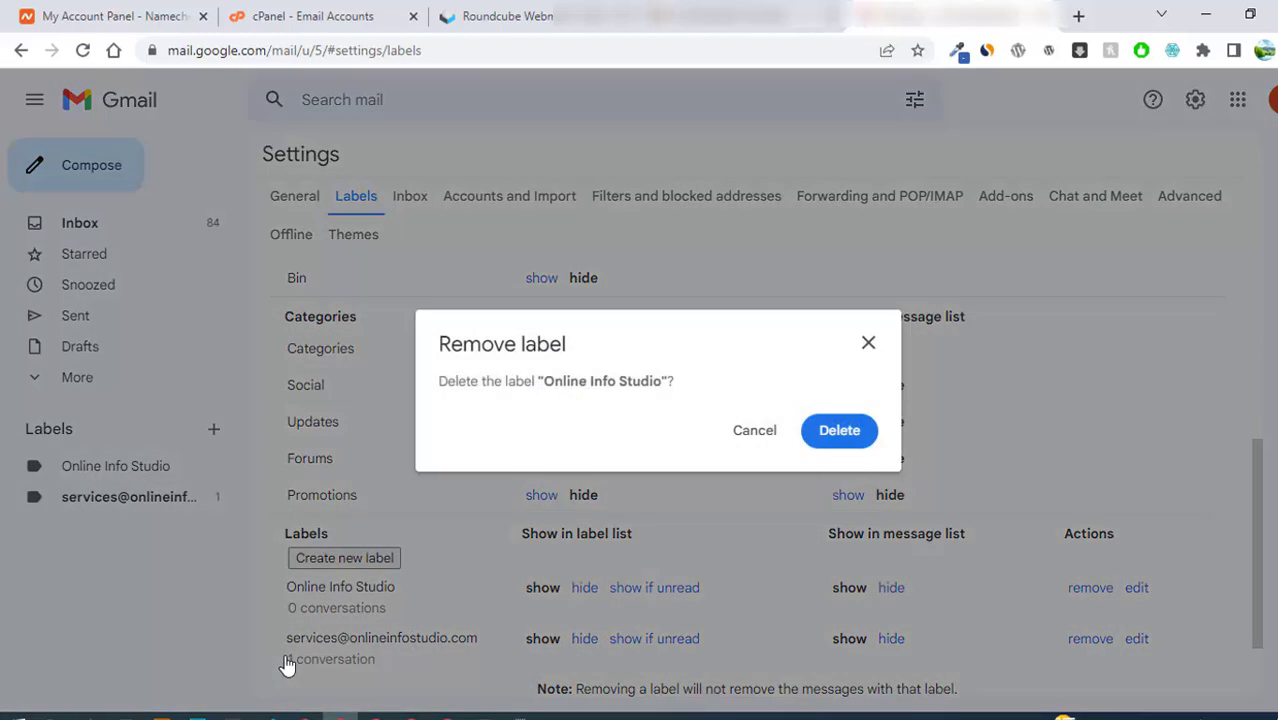
left_click(836, 432)
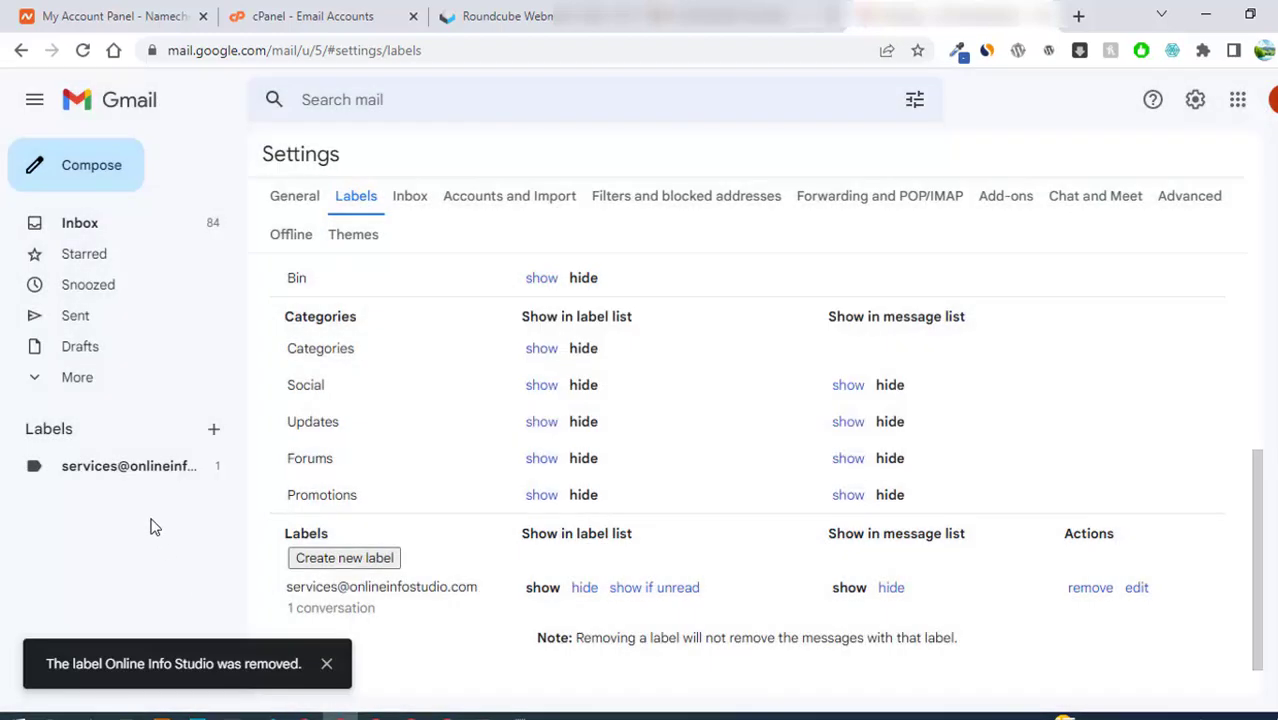
left_click(123, 469)
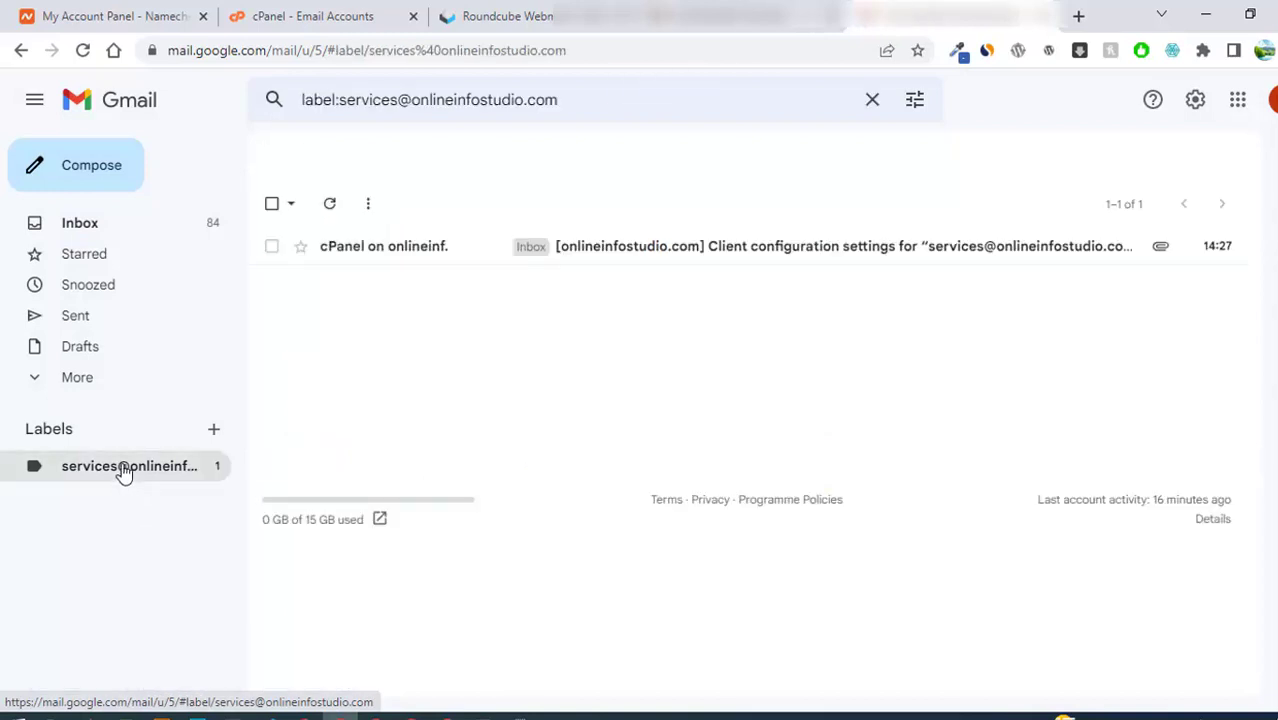
left_click(436, 259)
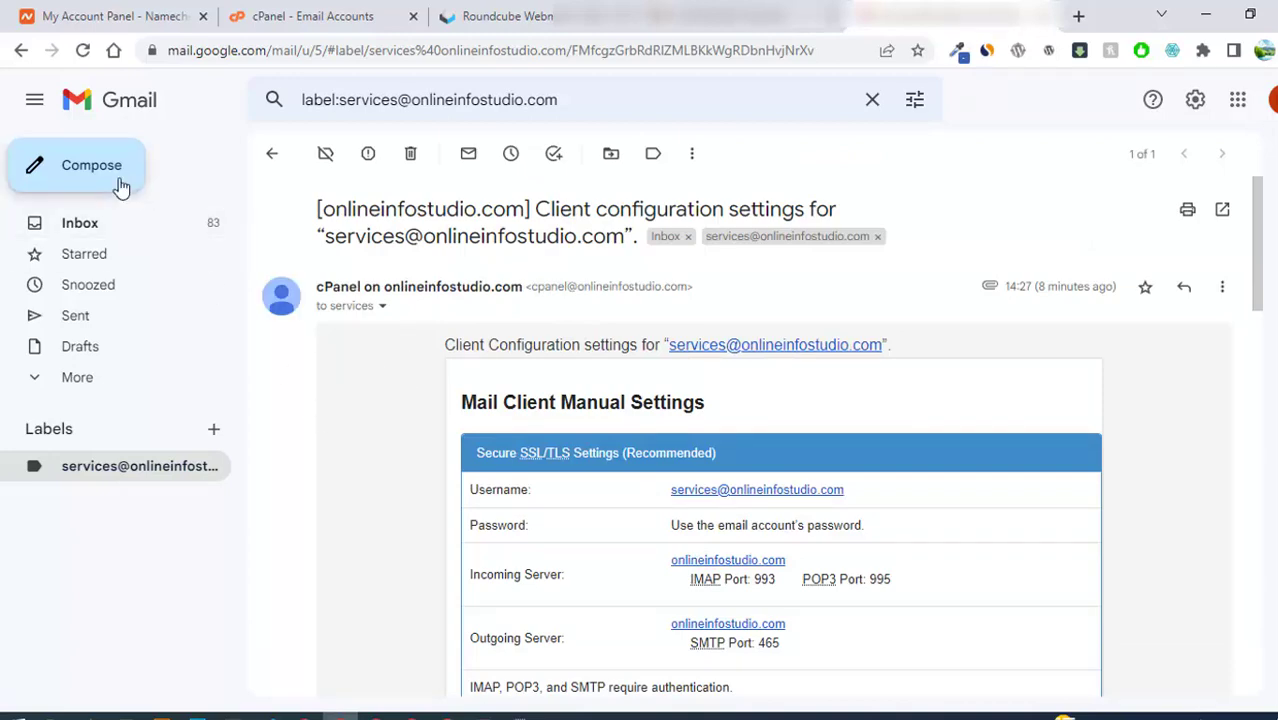
left_click(478, 12)
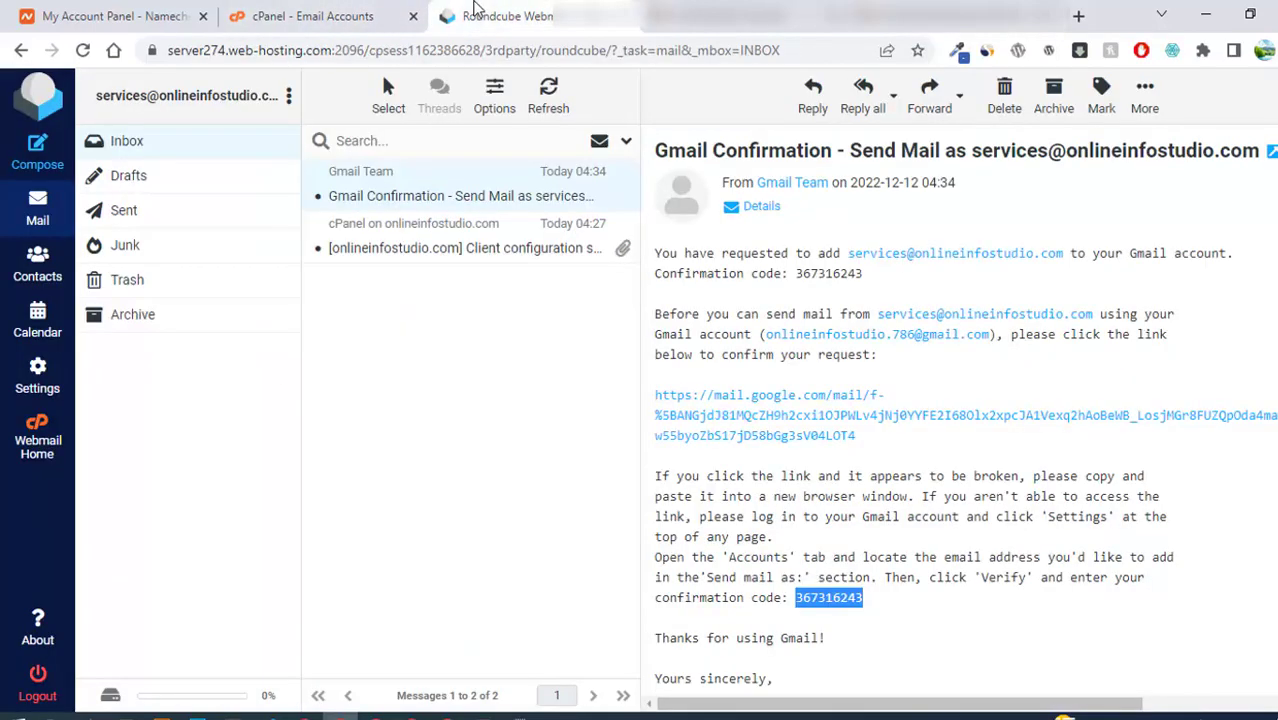
- Send a 'Test email' to the services address with body 'Hi, this is test email.'
left_click(57, 166)
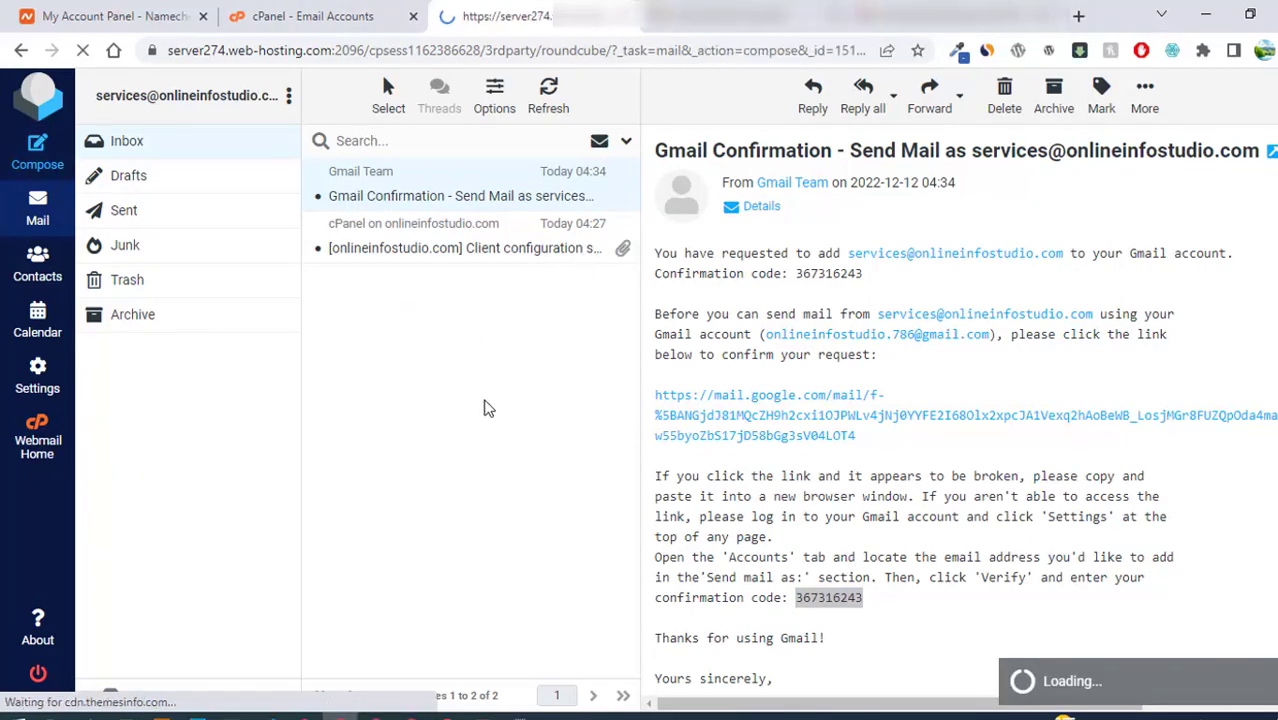
key("alt+Tab")
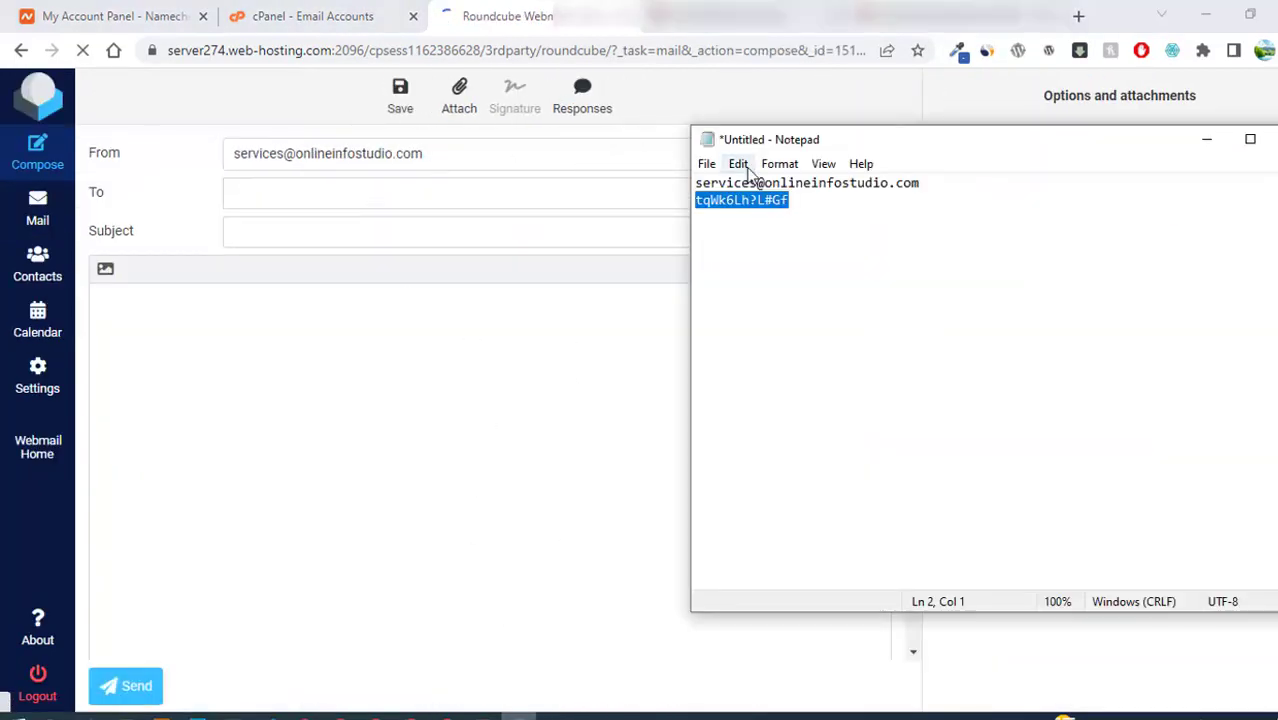
triple_click(752, 184)
key("ctrl+c")
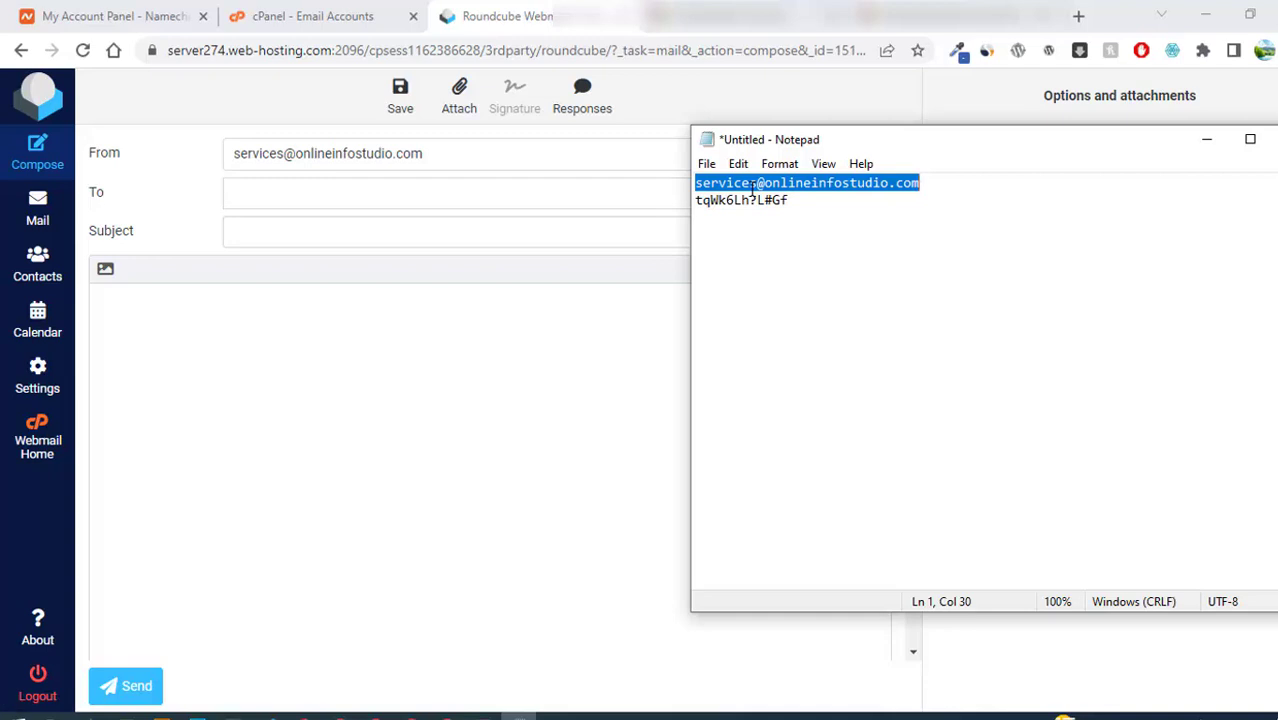
left_click(266, 190)
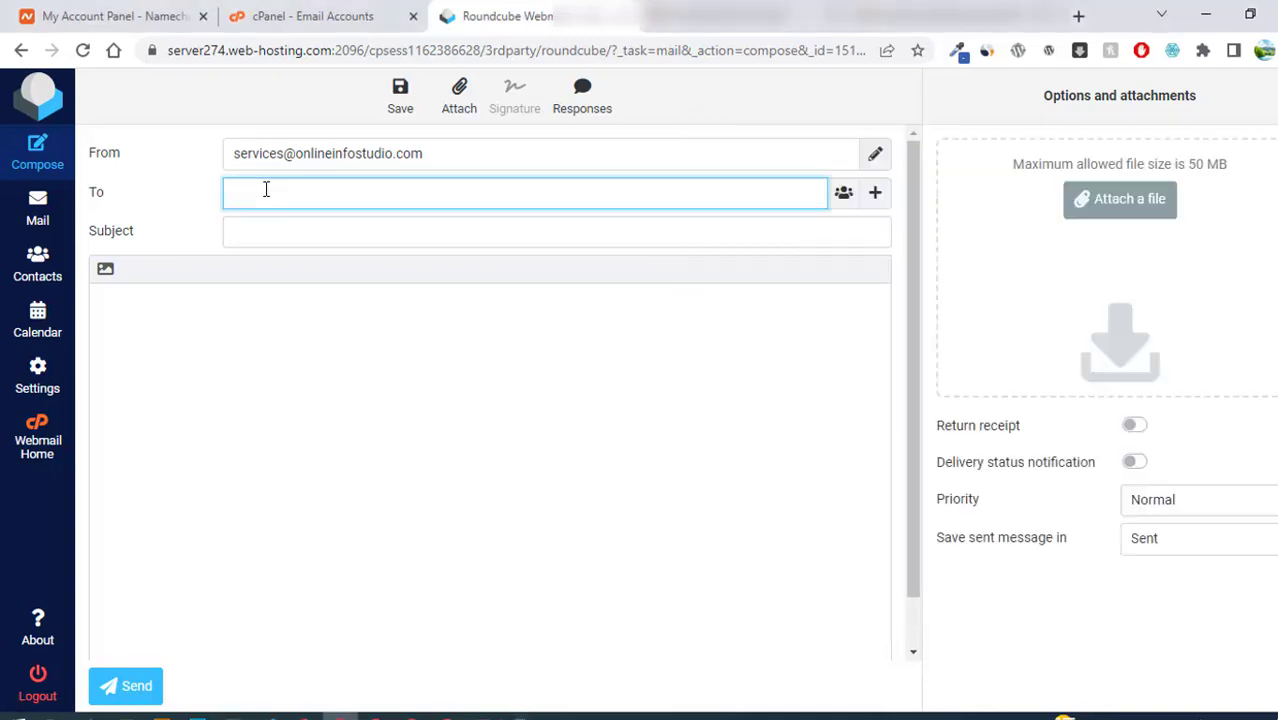
key("ctrl+v")
left_click(365, 230)
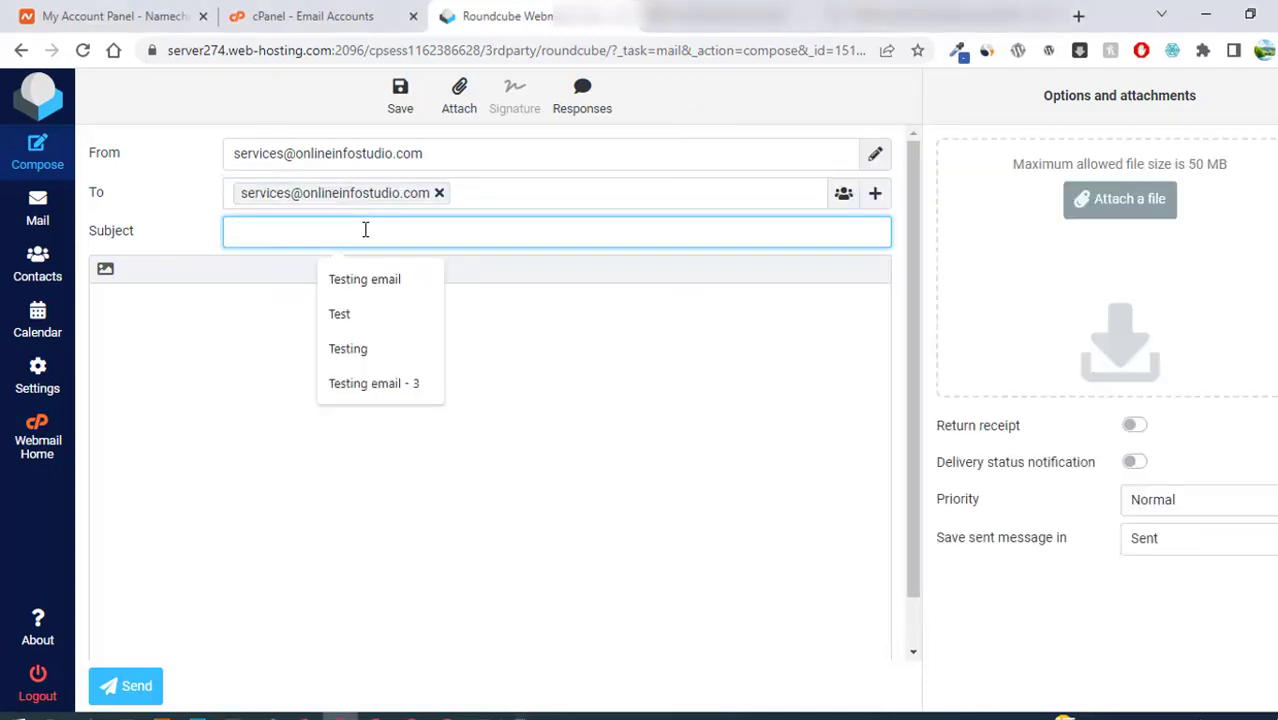
type("Test email")
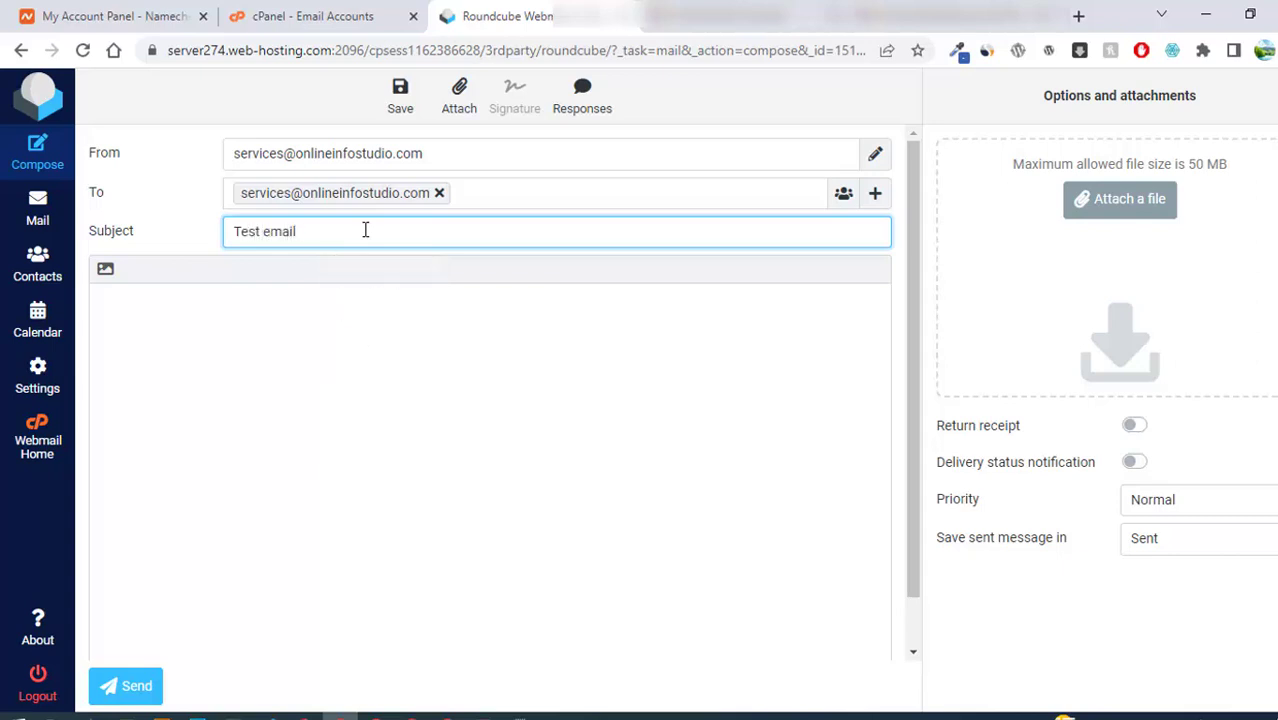
key("Tab")
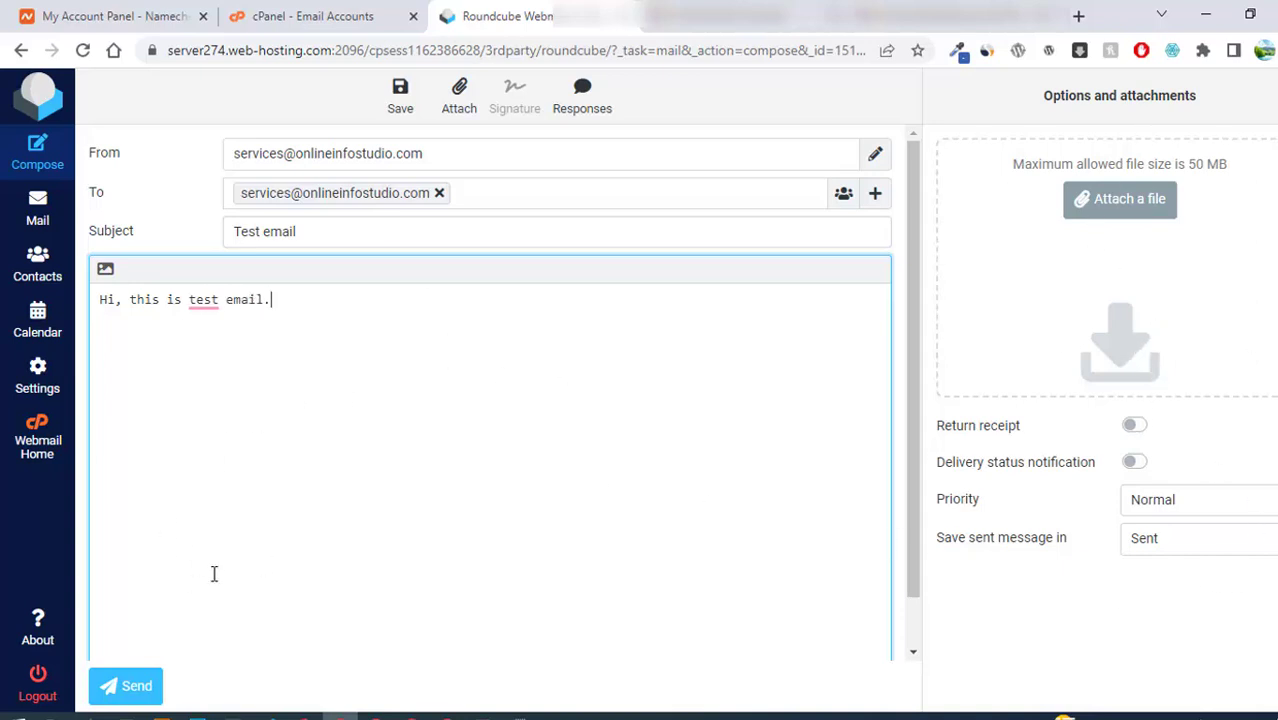
left_click(141, 689)
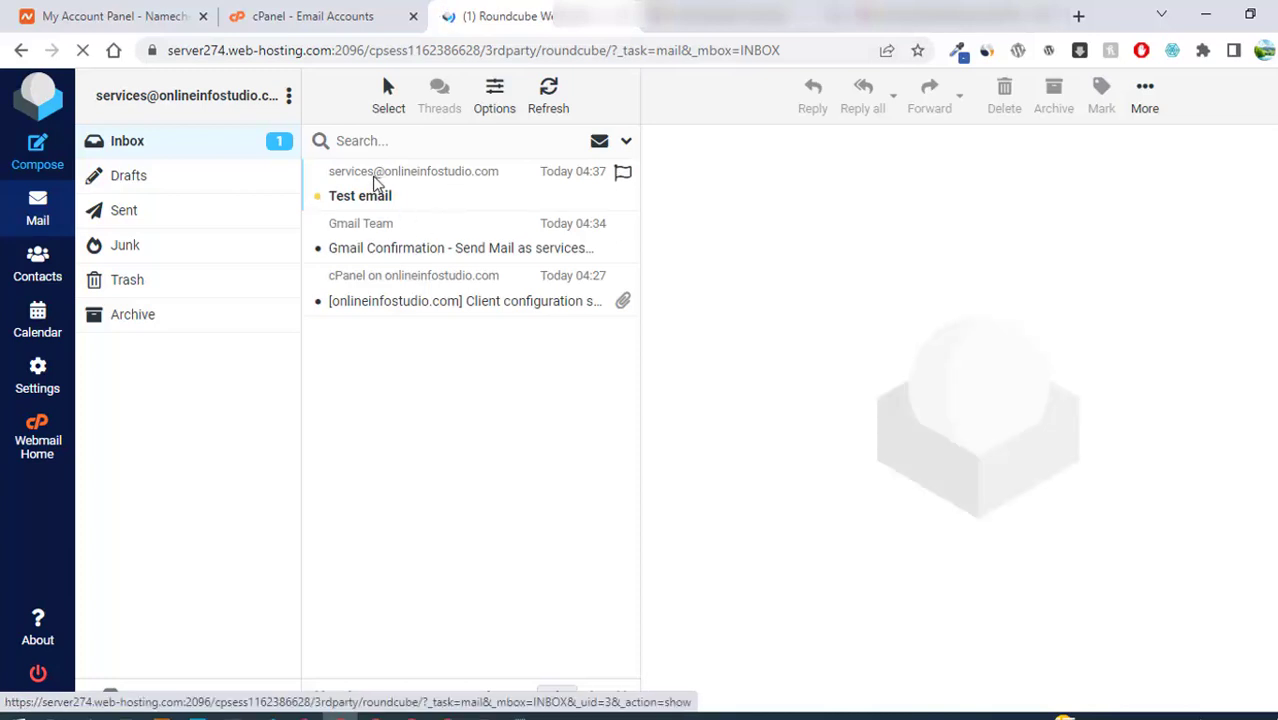
- Open the received Test email in Roundcube, then check Gmail's services label list for it
left_click(431, 195)
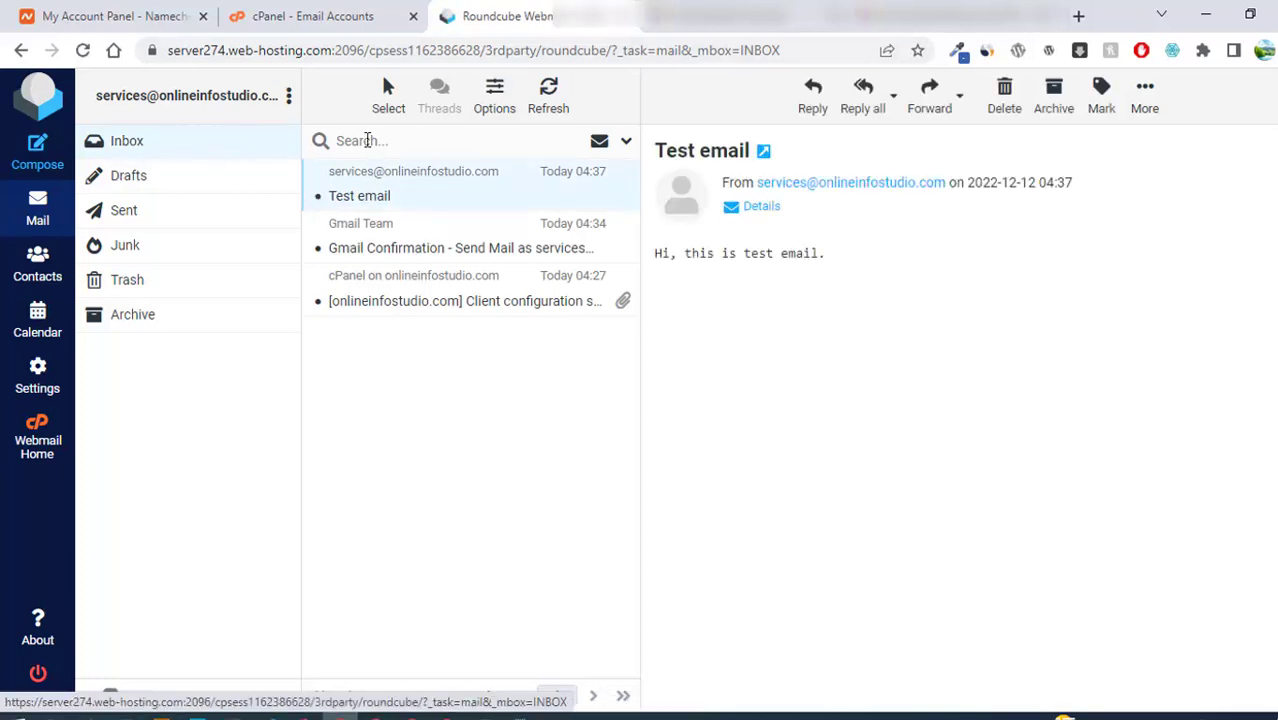
left_click(740, 16)
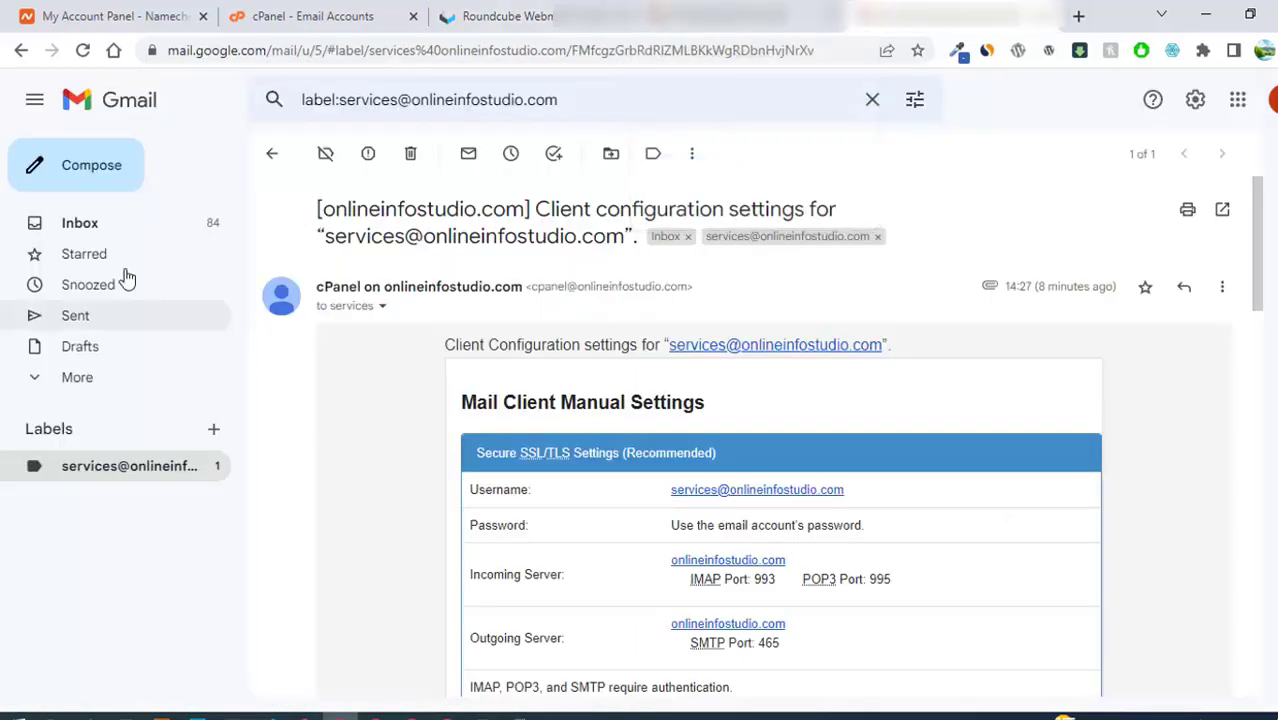
left_click(158, 468)
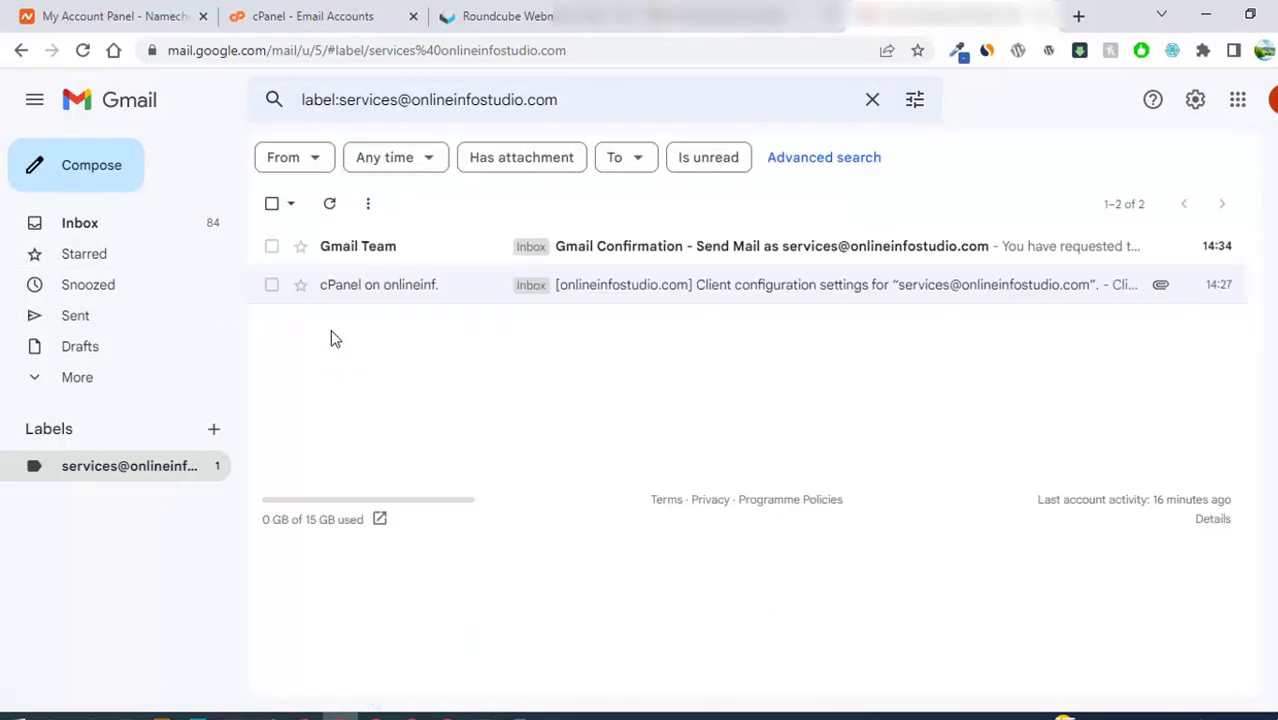
left_click(643, 250)
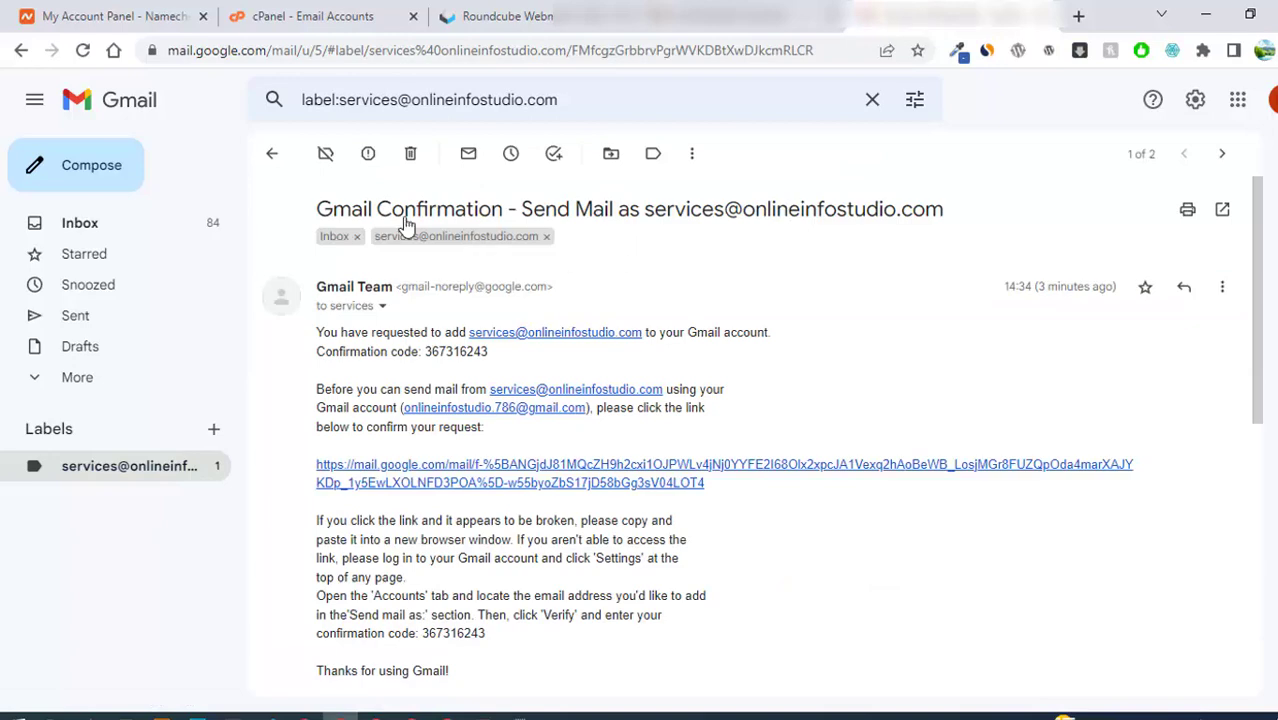
left_click(272, 153)
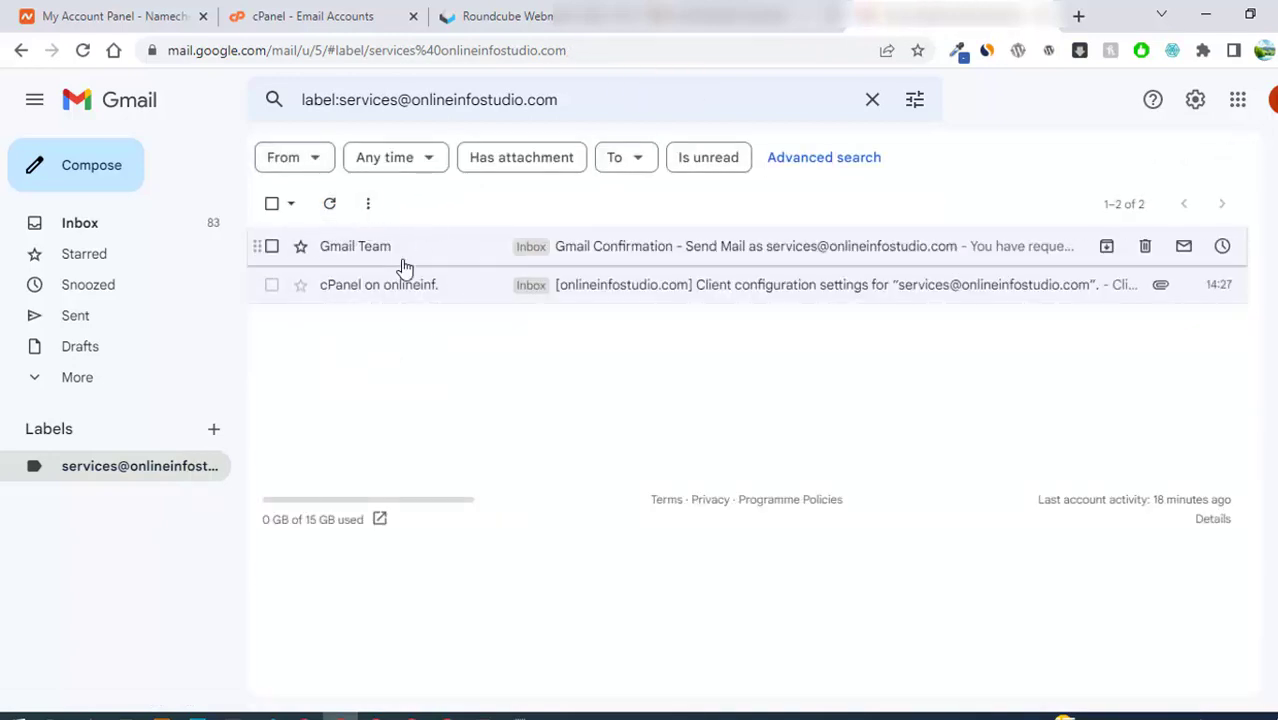
left_click(505, 14)
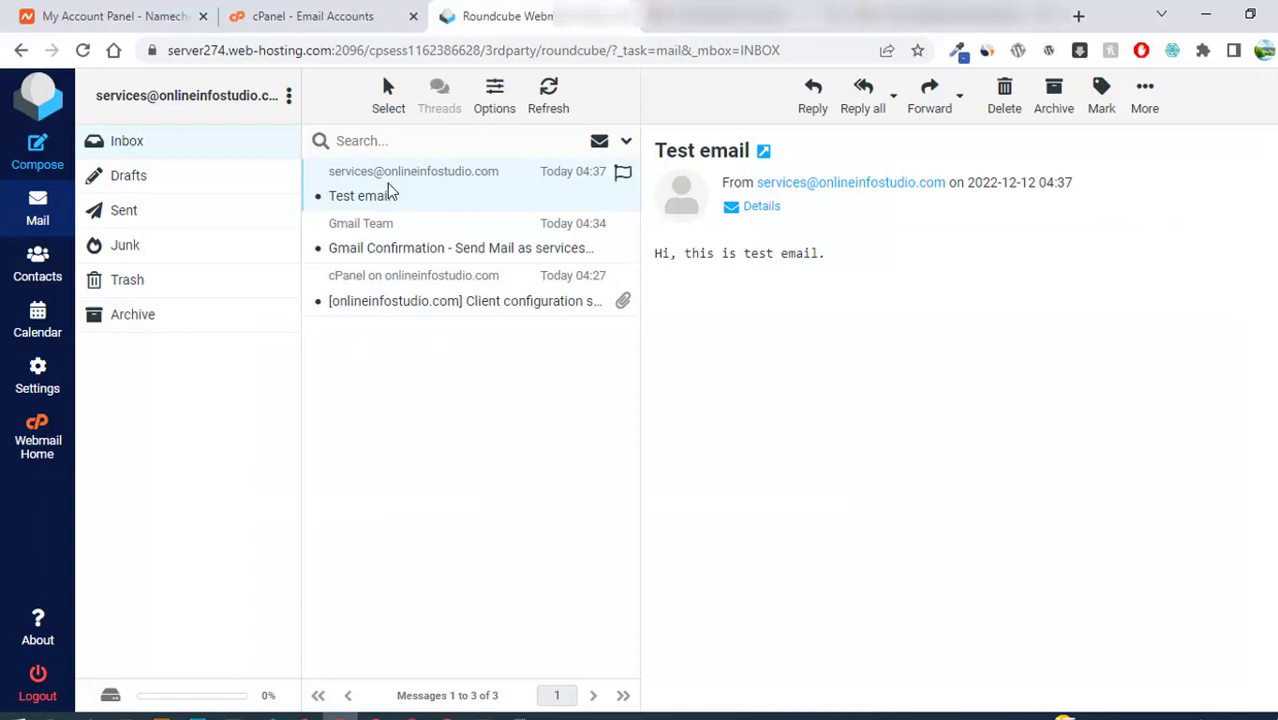
key("ctrl+Tab")
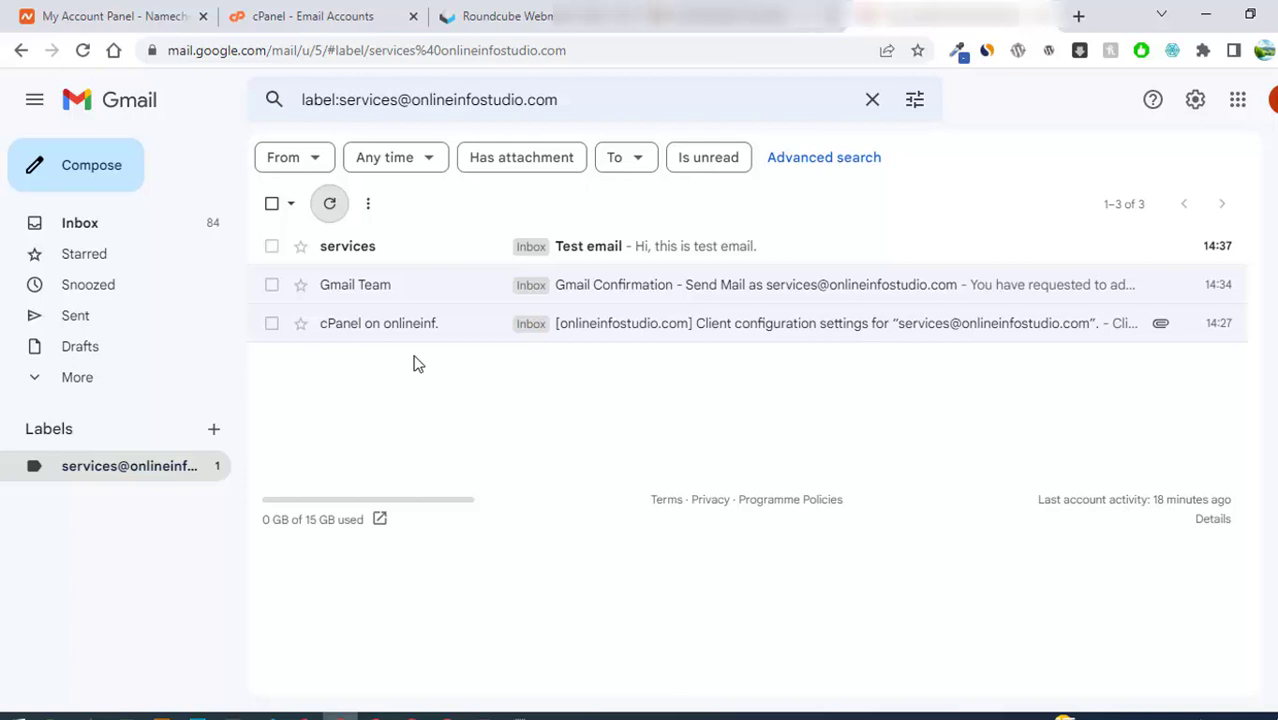
left_click(495, 14)
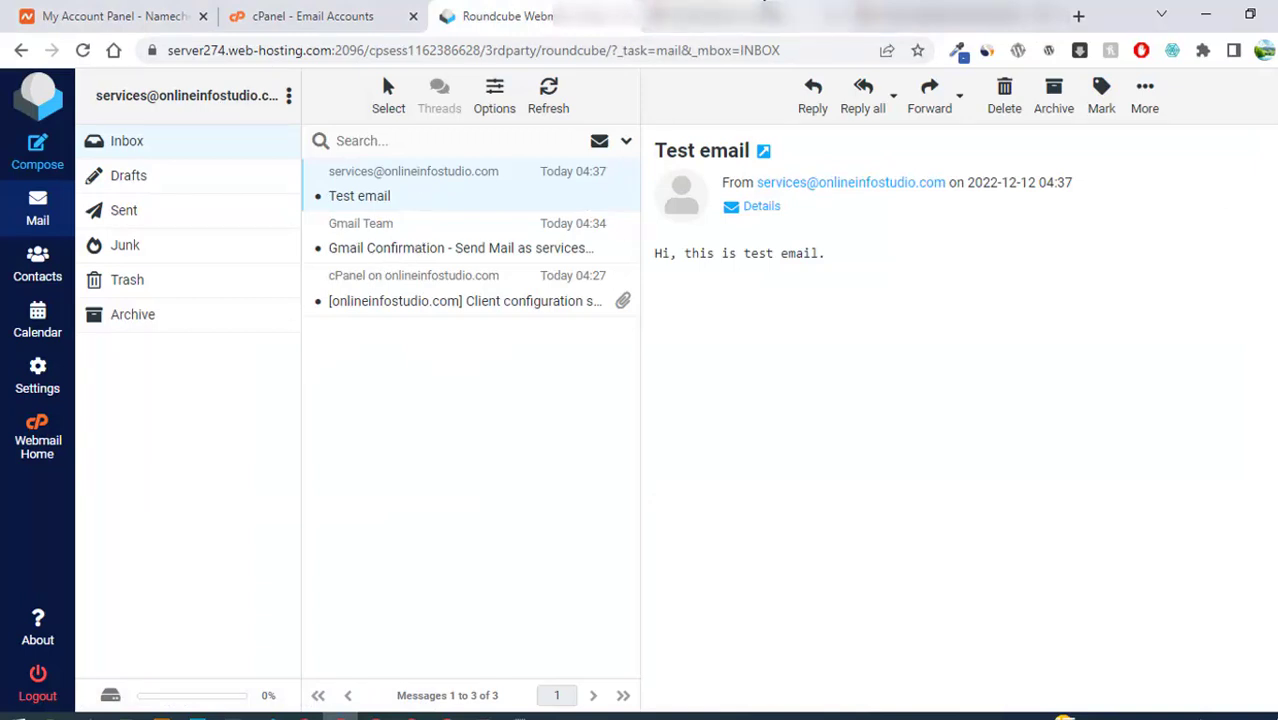
left_click(860, 15)
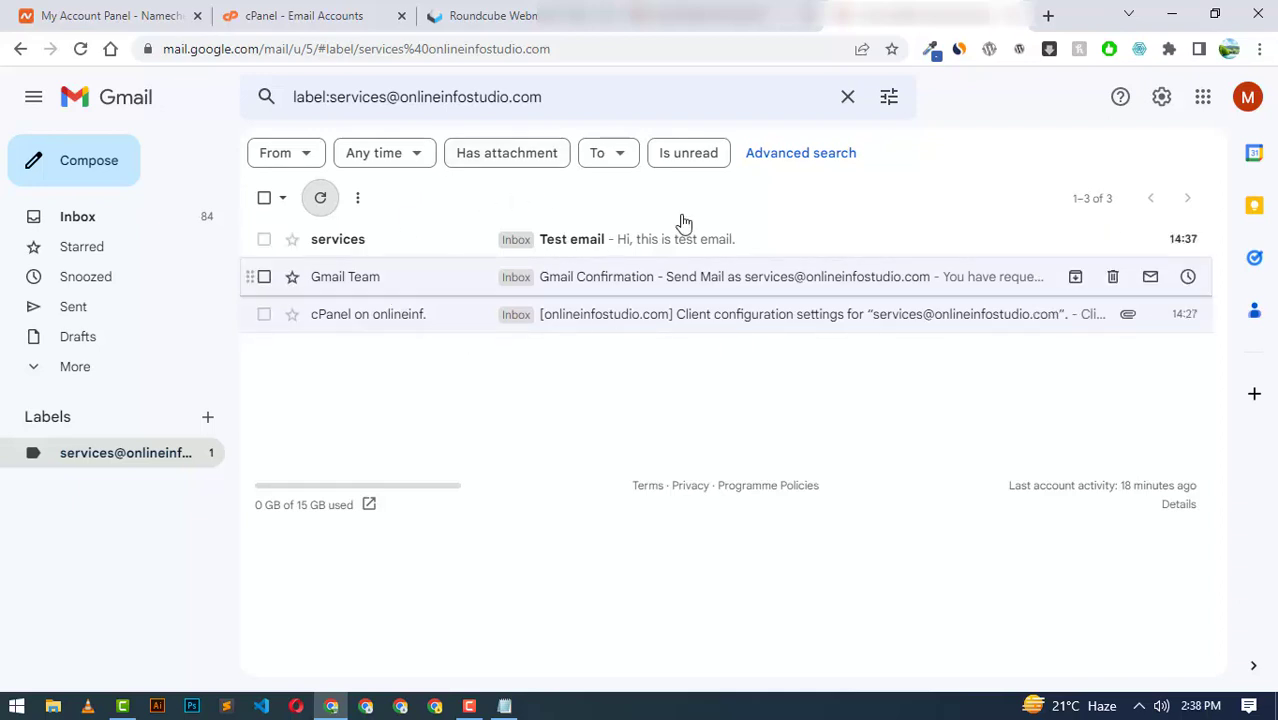
- Run Check mail now for the services POP3 account in Accounts and Import, confirming 0 minutes ago
left_click(1163, 104)
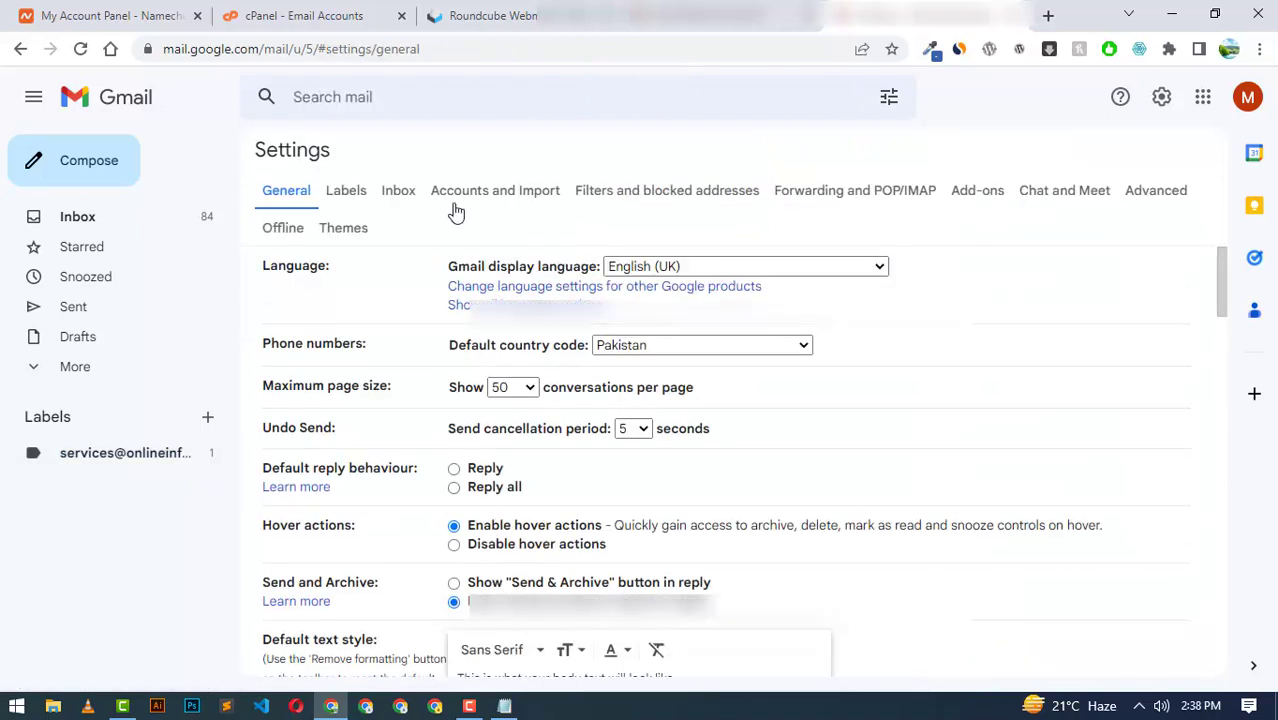
left_click(457, 196)
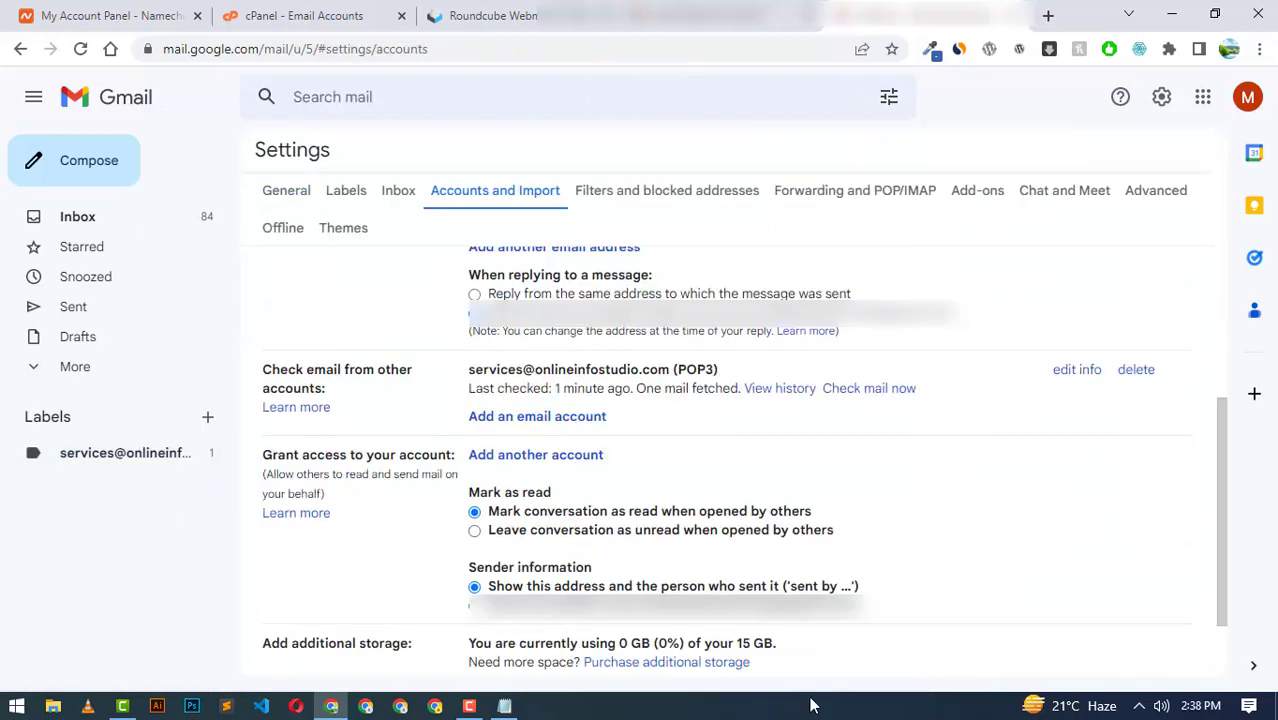
triple_click(497, 371)
left_click(848, 422)
left_click(882, 394)
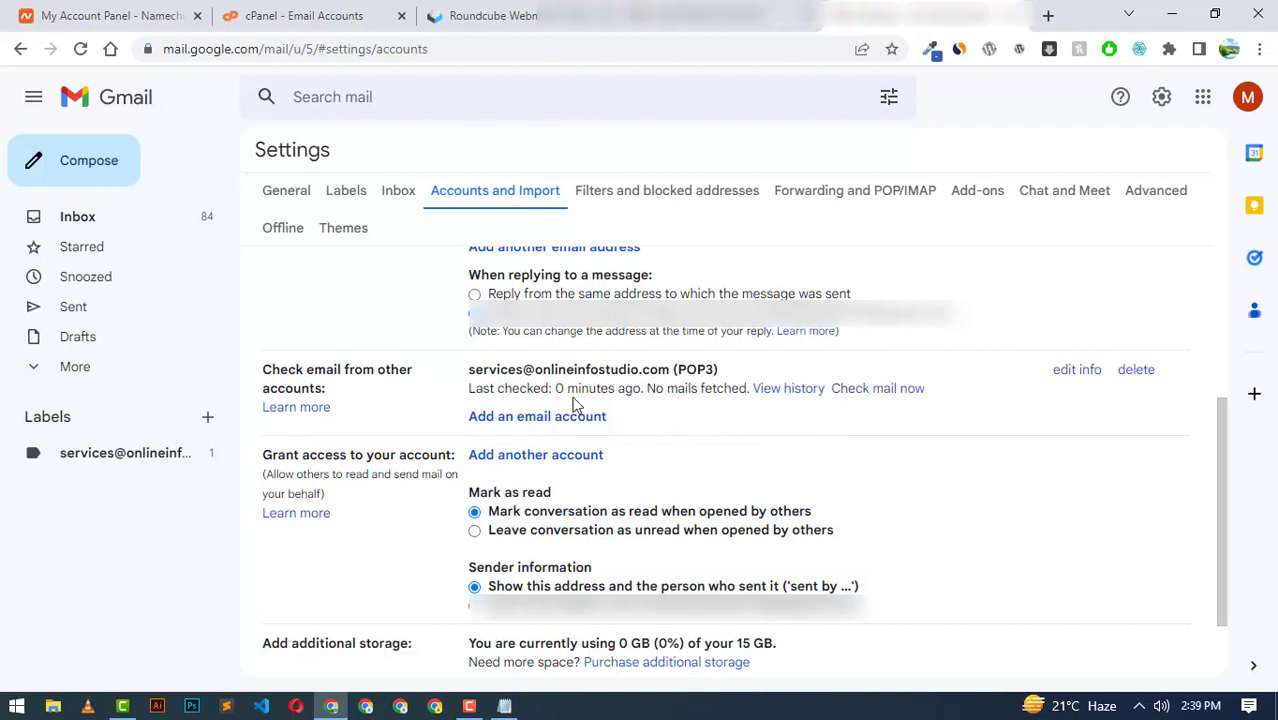
left_click_drag(588, 390, 632, 390)
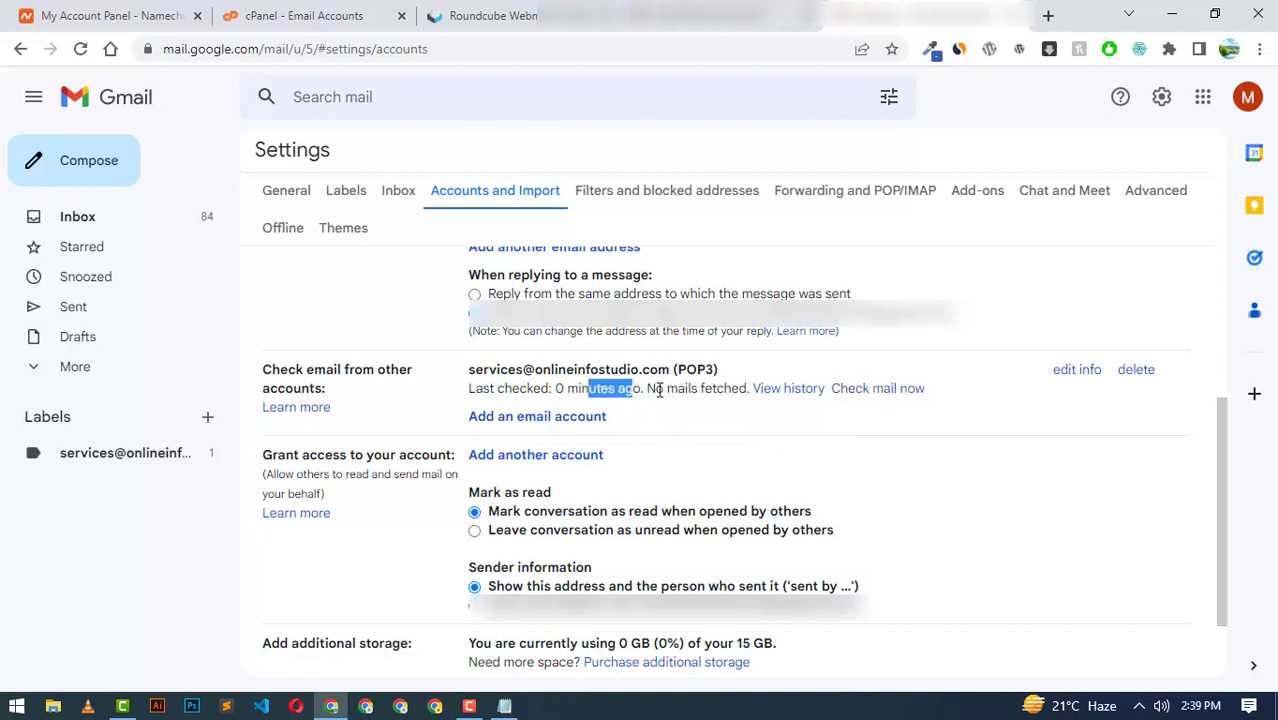
left_click(698, 407)
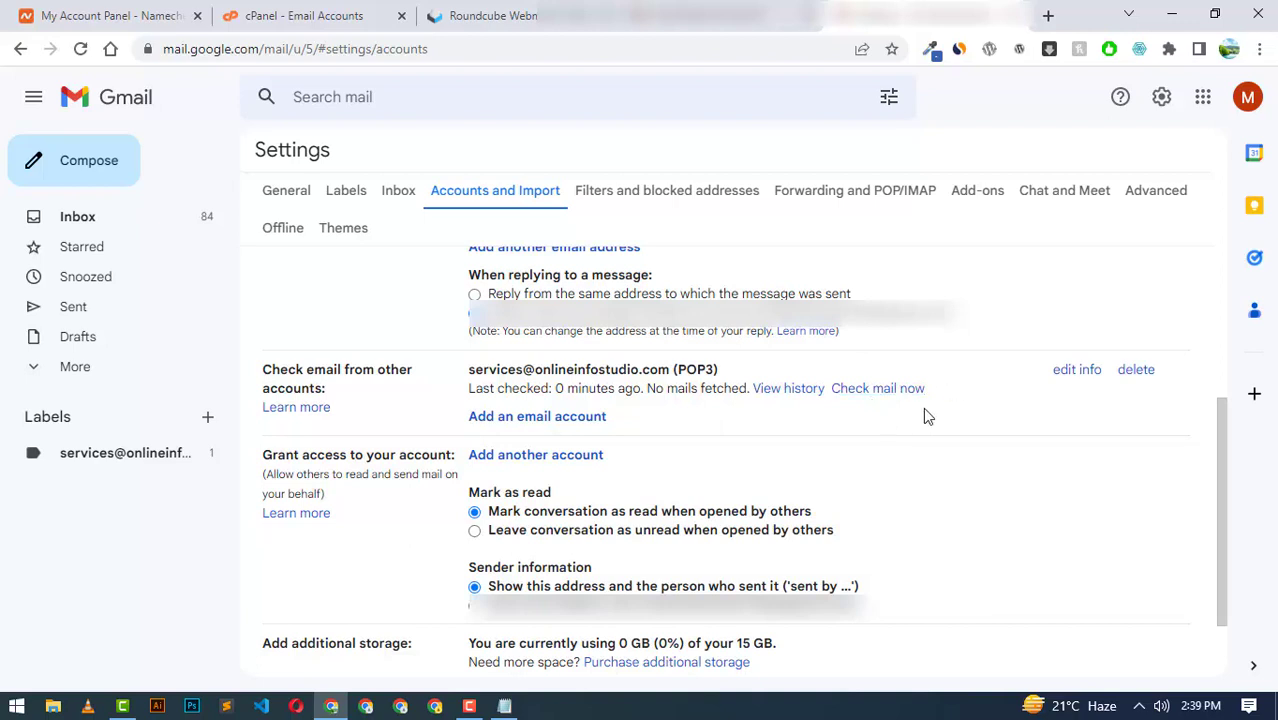
left_click(440, 15)
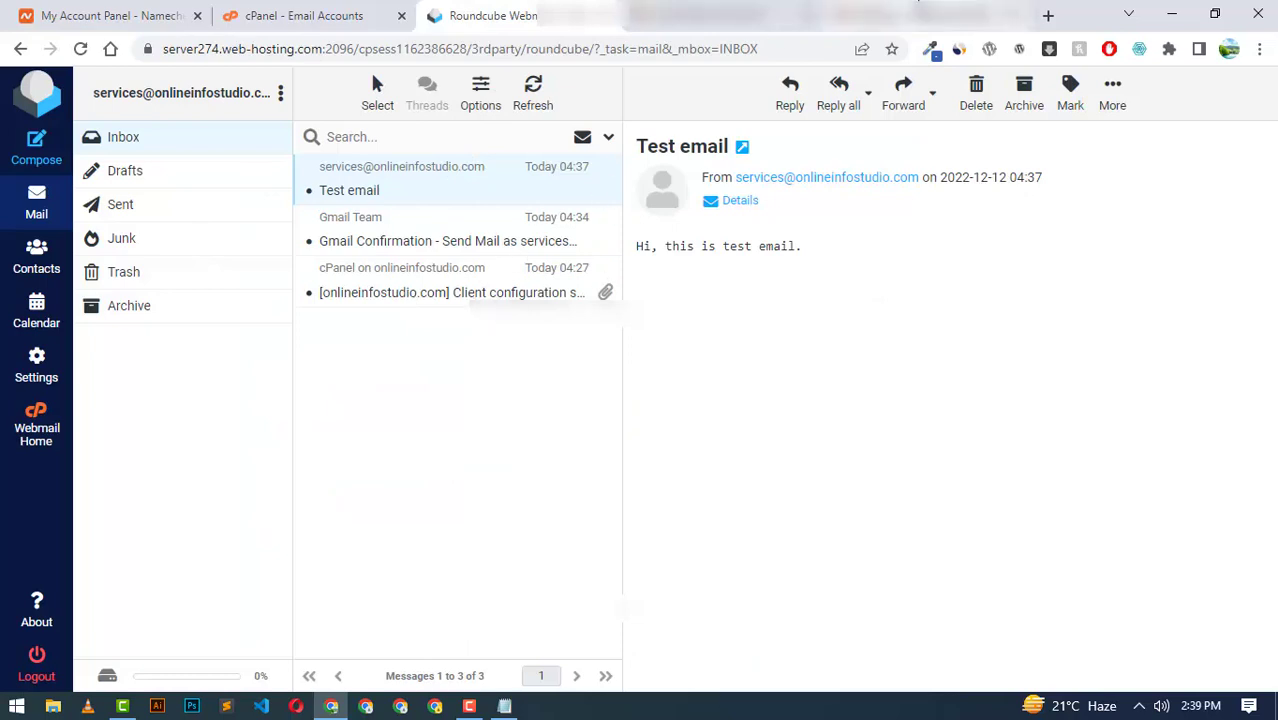
left_click(878, 15)
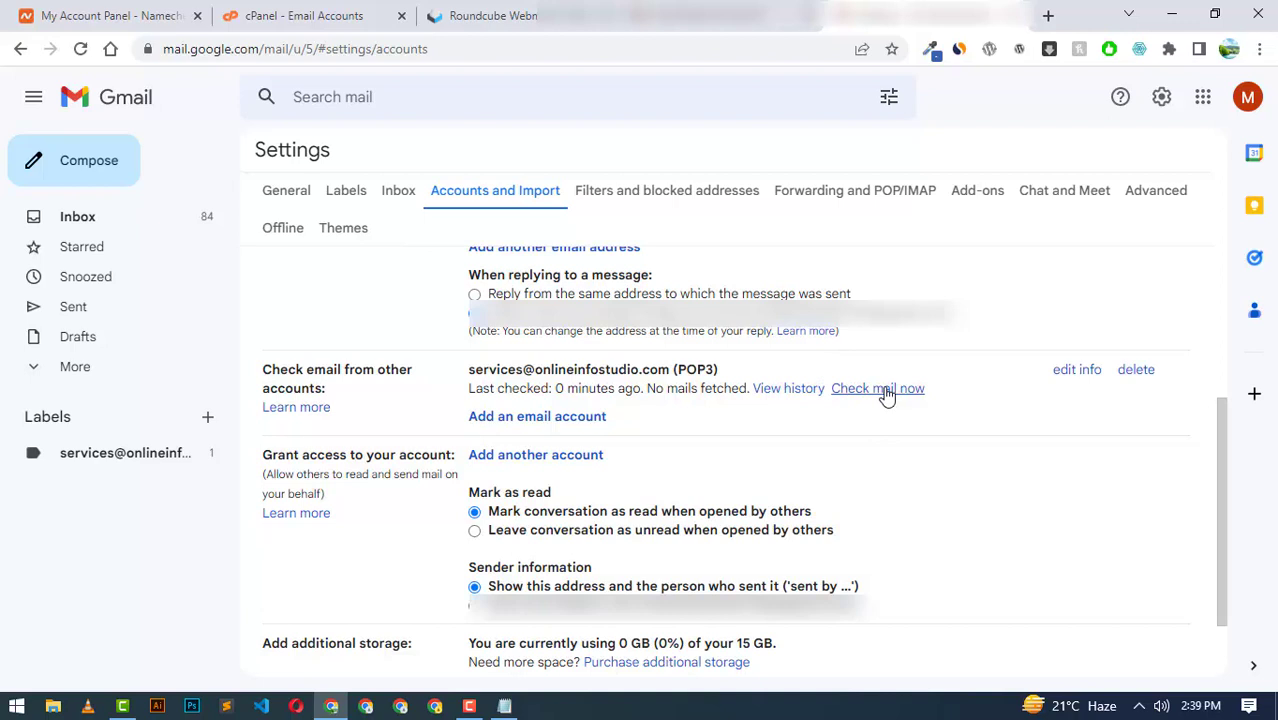
left_click(503, 12)
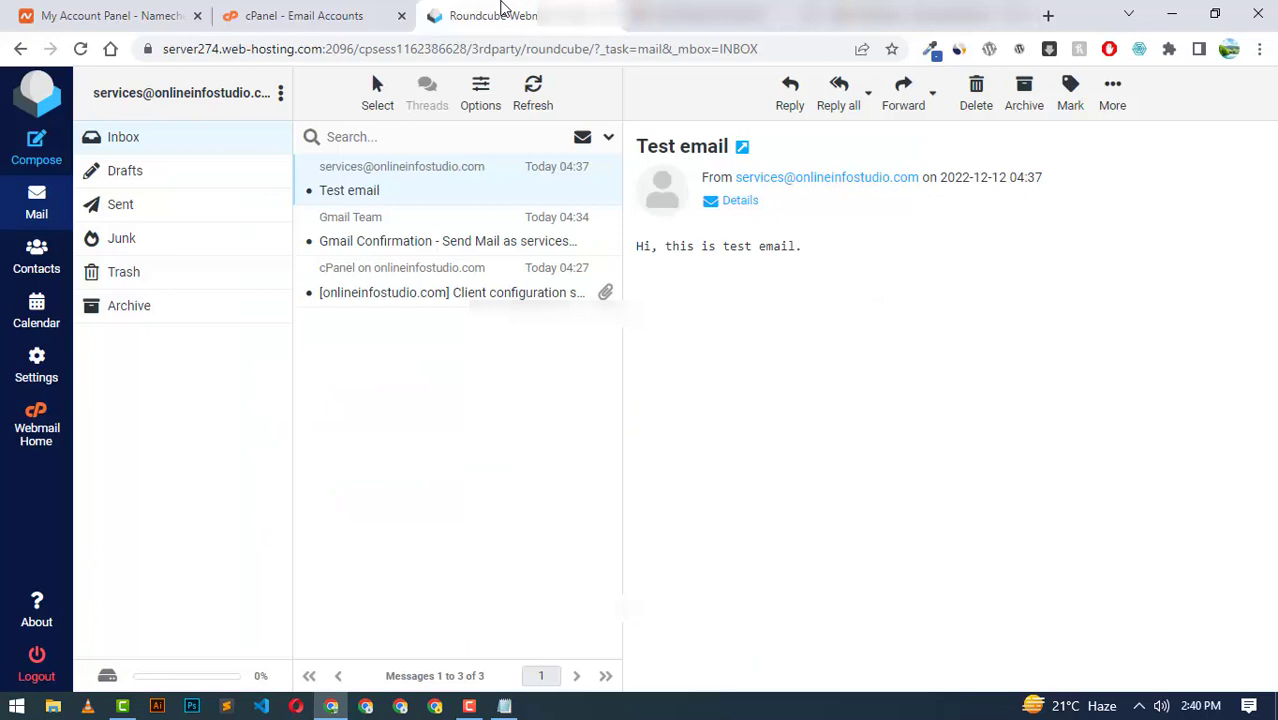
left_click(925, 15)
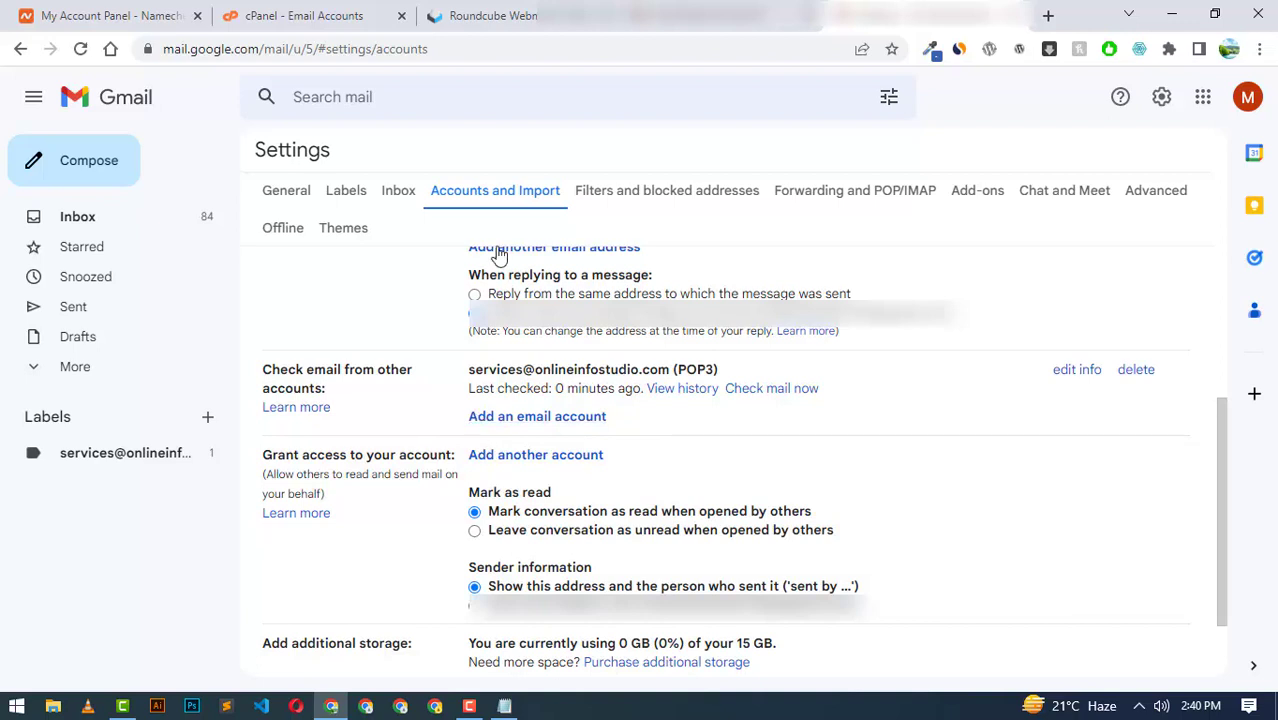
- Open cPanel's client configuration email in Roundcube and review its POP3 port 995 and SMTP port 465 settings
left_click(485, 15)
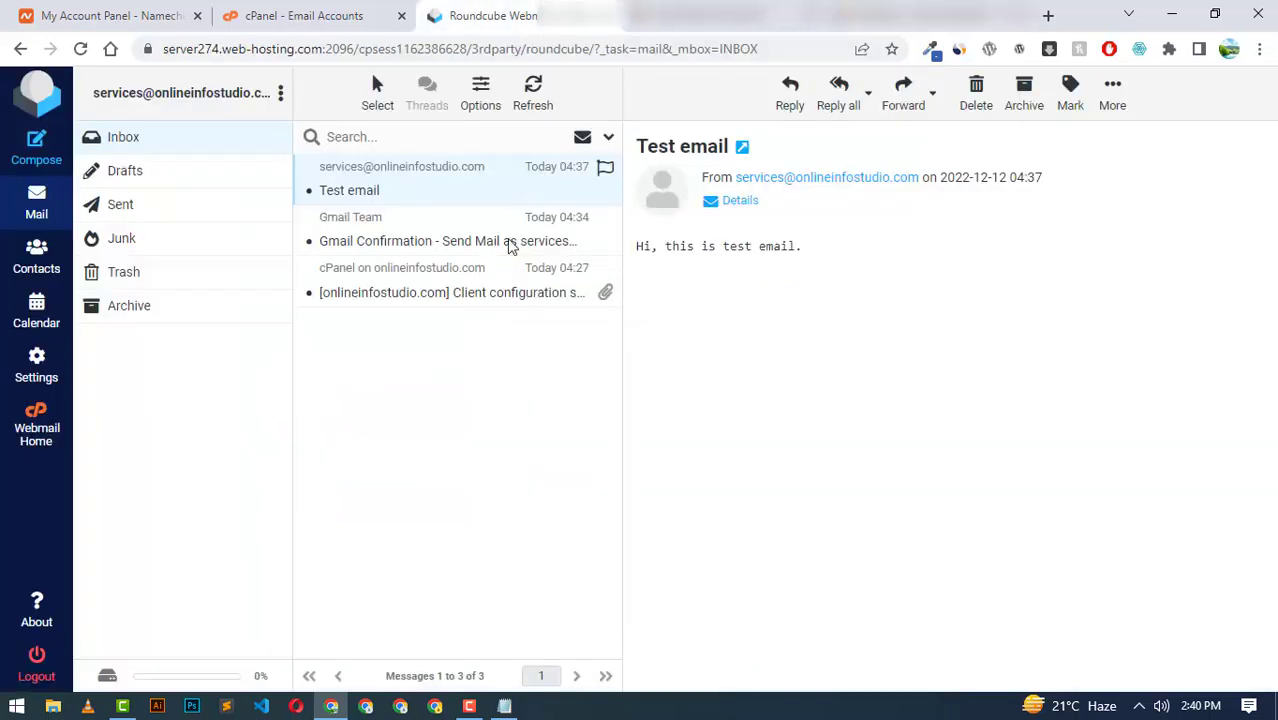
left_click(446, 282)
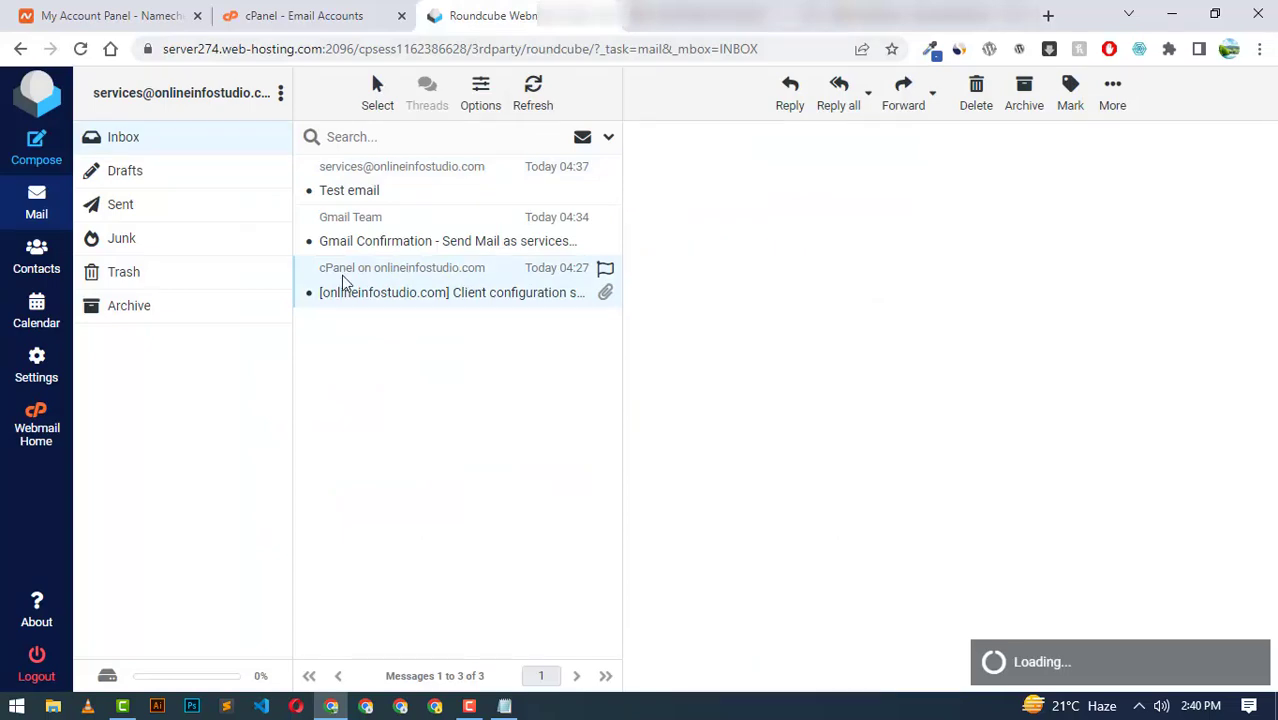
scroll(797, 445, "down", 5)
scroll(797, 445, "down", 3)
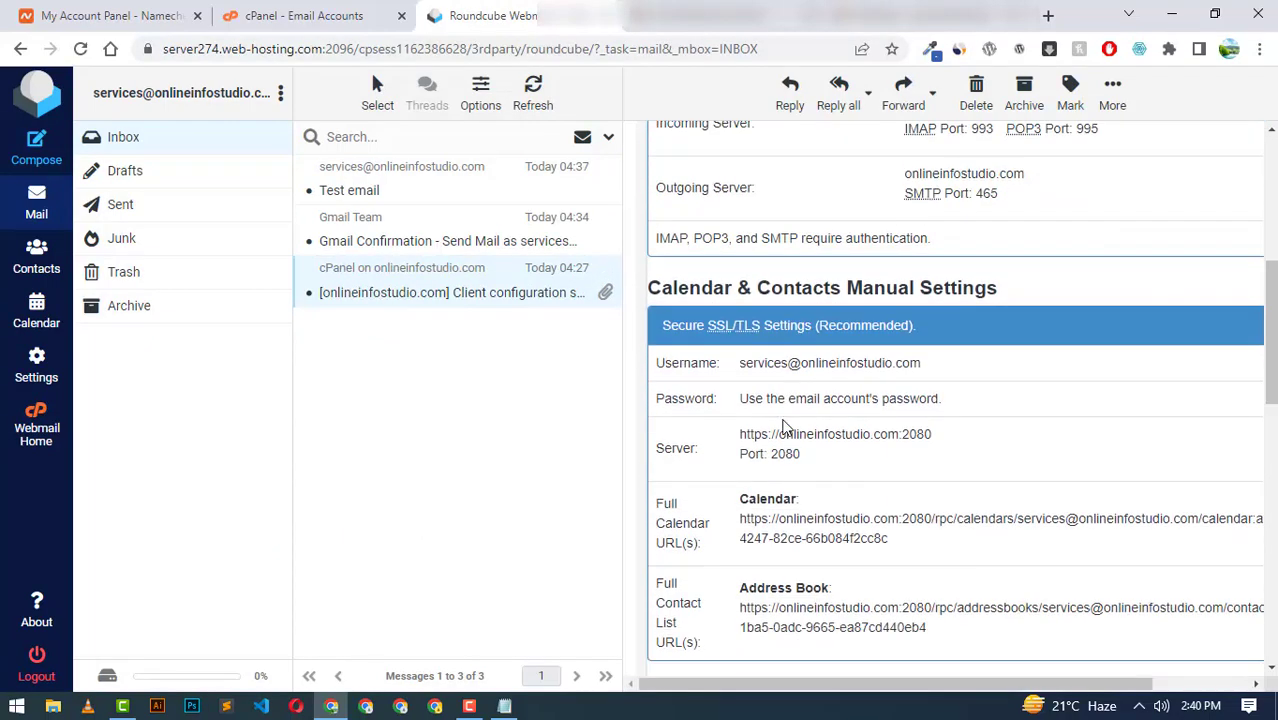
scroll(812, 335, "down", 4)
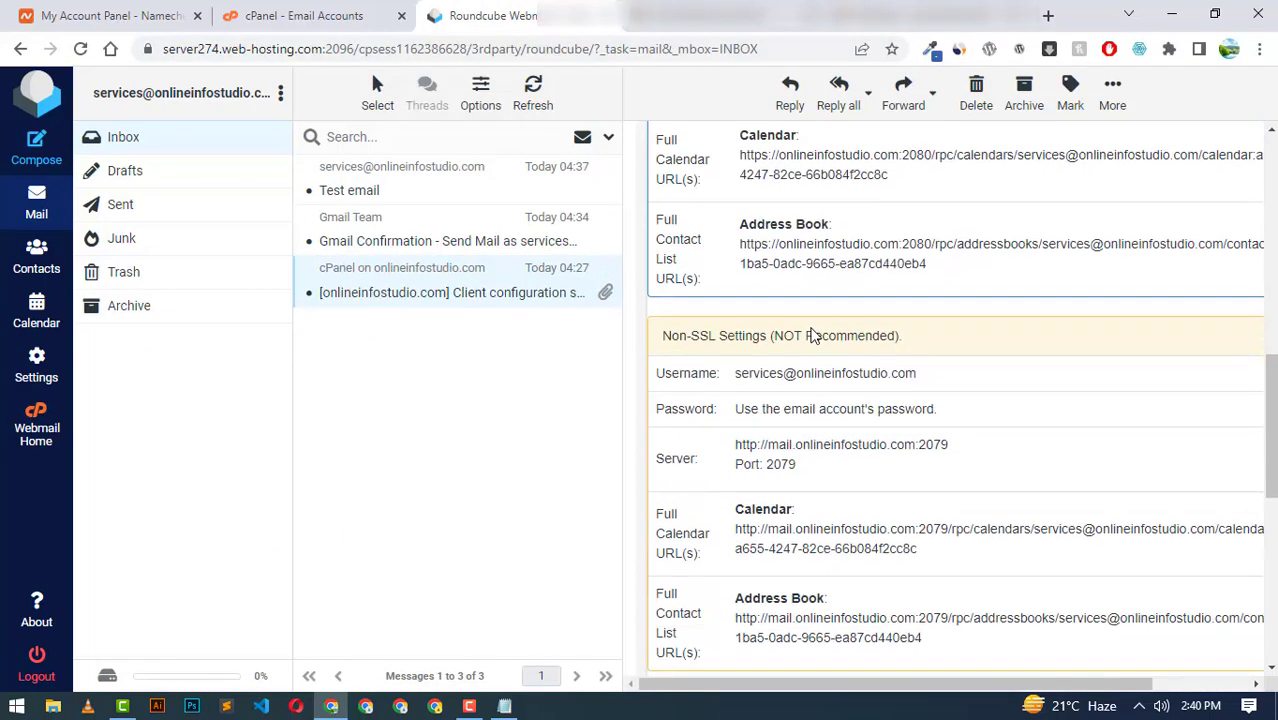
scroll(814, 337, "up", 3)
scroll(812, 335, "up", 6)
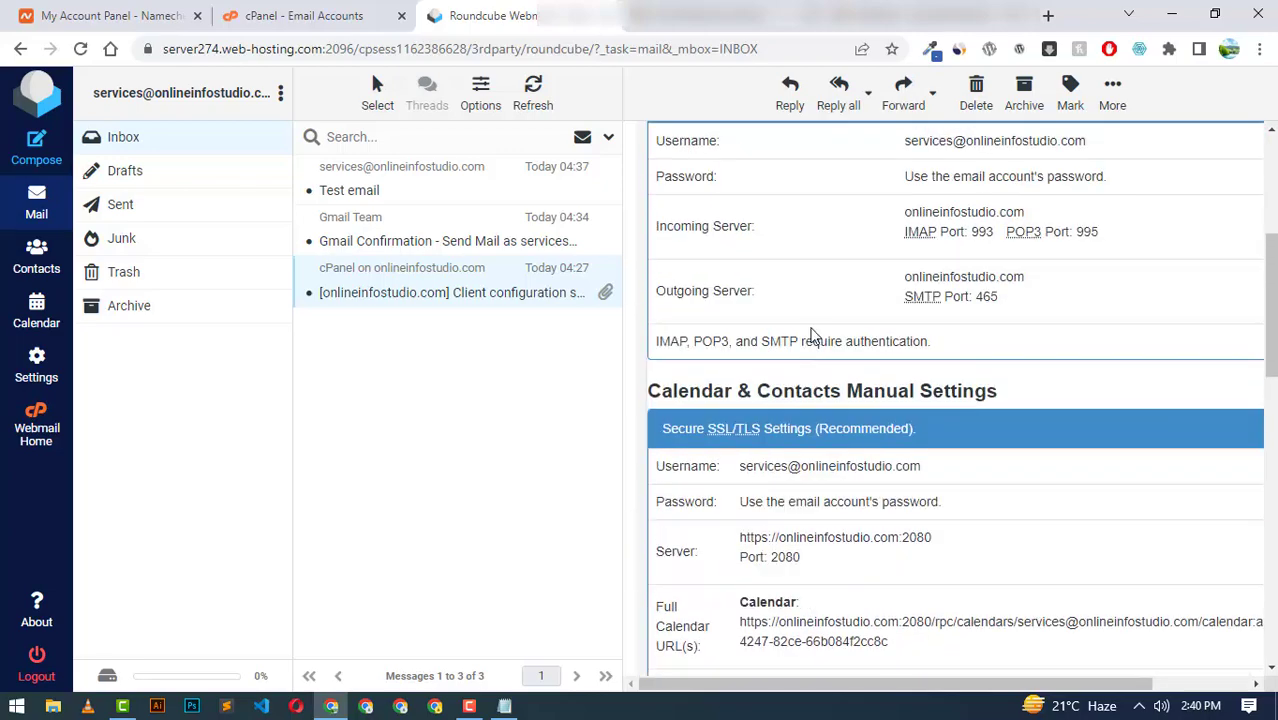